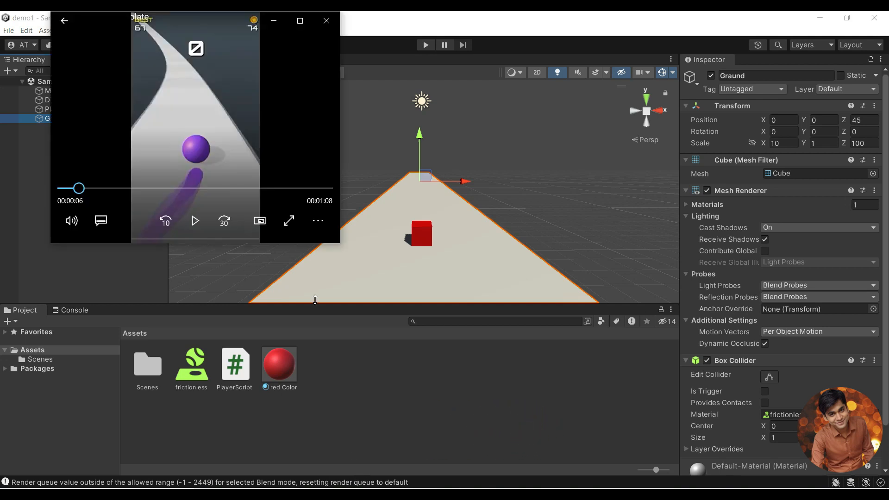
- Play the reference gameplay recording to study the rolling ball's movement, pause it and close the video player
left_click(195, 221)
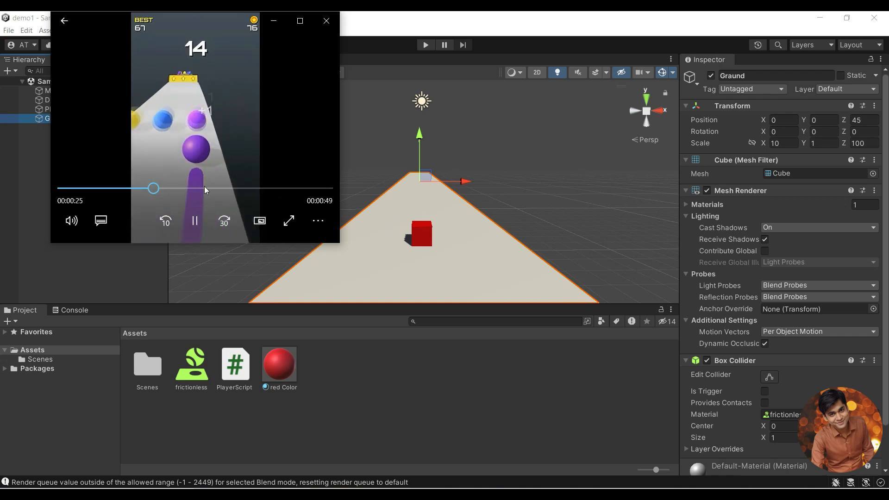
left_click(194, 222)
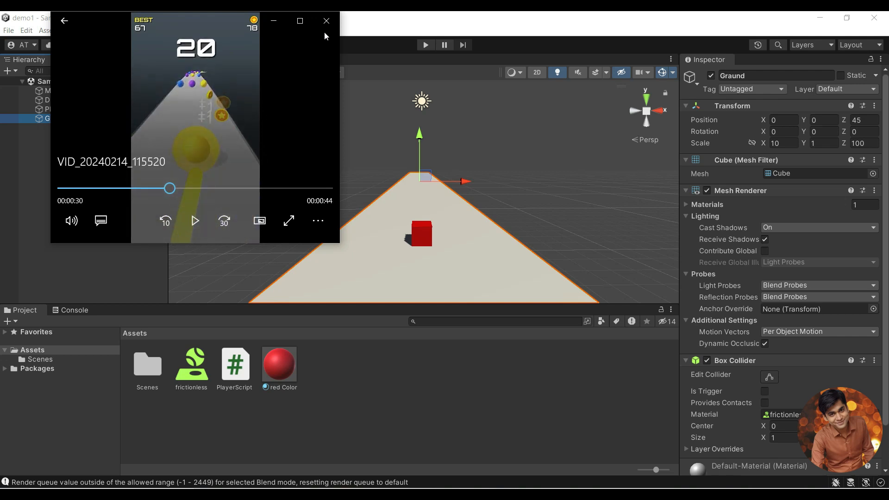
left_click(326, 19)
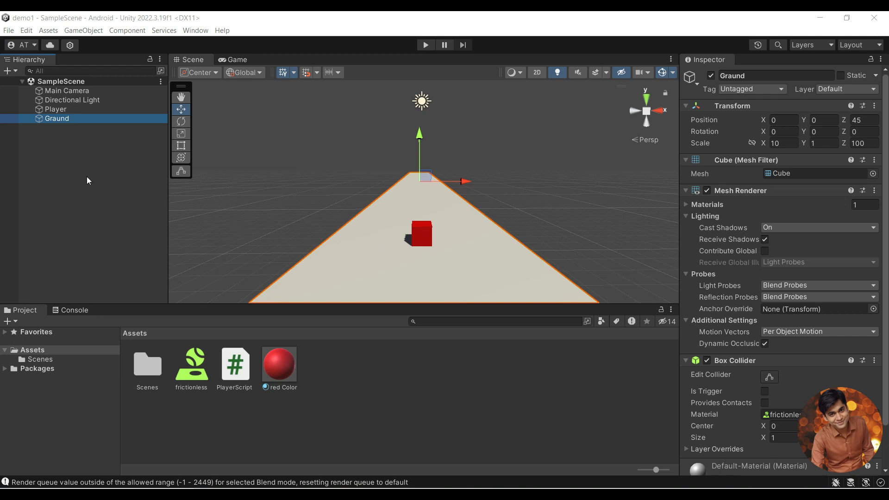
- Create a 3D sphere in the scene and reset its transform
right_click(121, 153)
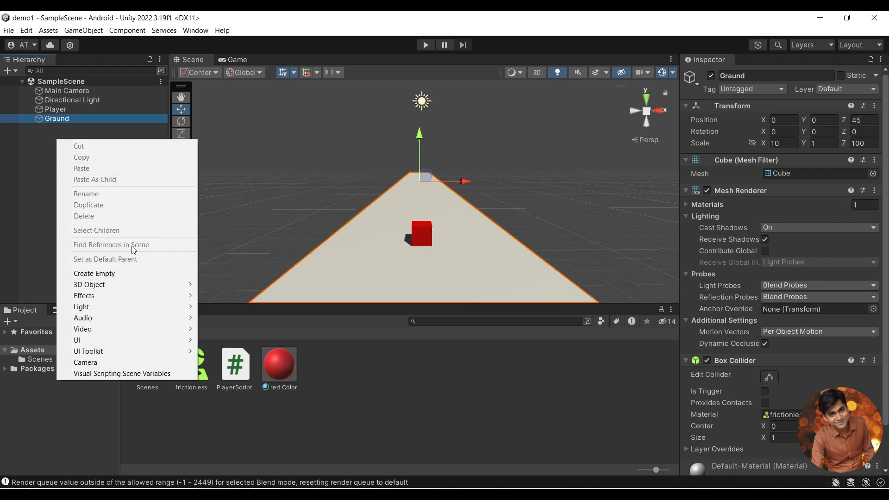
mouse_move(132, 285)
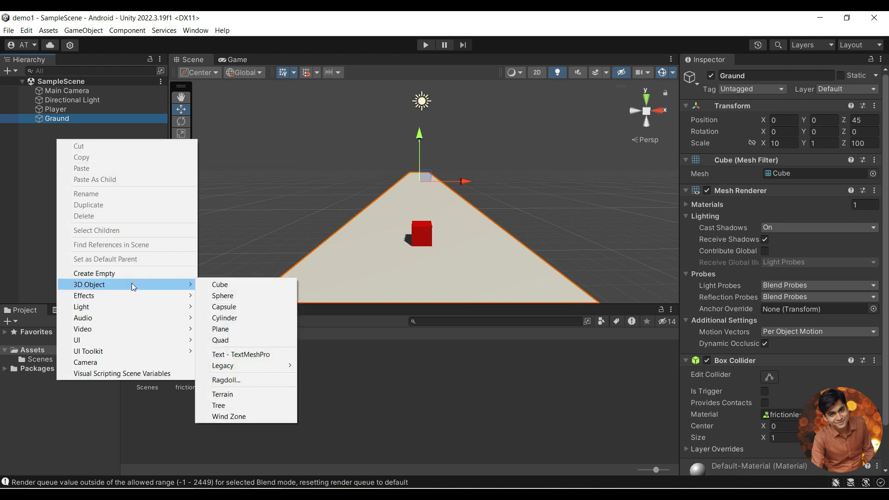
left_click(237, 295)
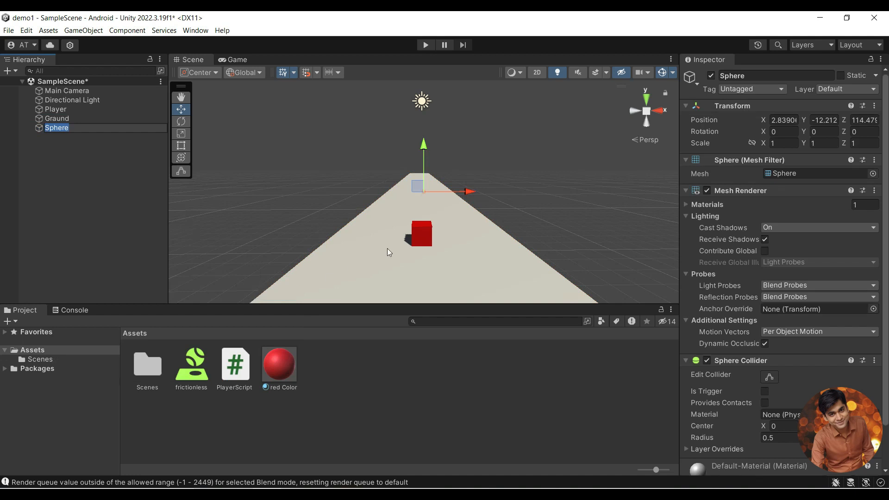
left_click(875, 105)
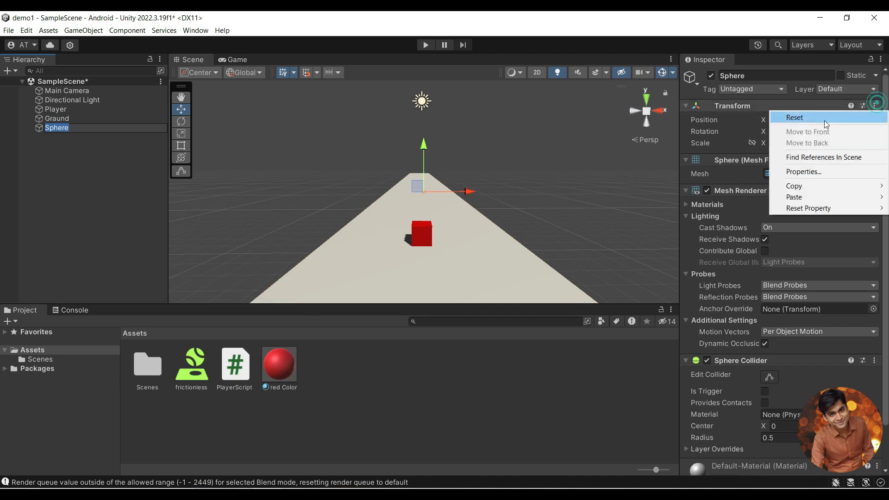
left_click(807, 119)
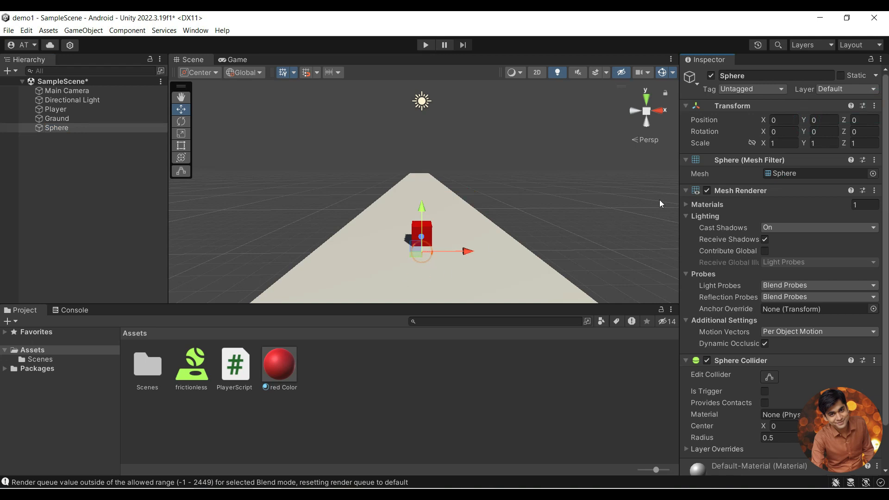
- Position the sphere in front of the red cube at Z -3.3 and raise it to about Y 4.31
left_click(818, 120)
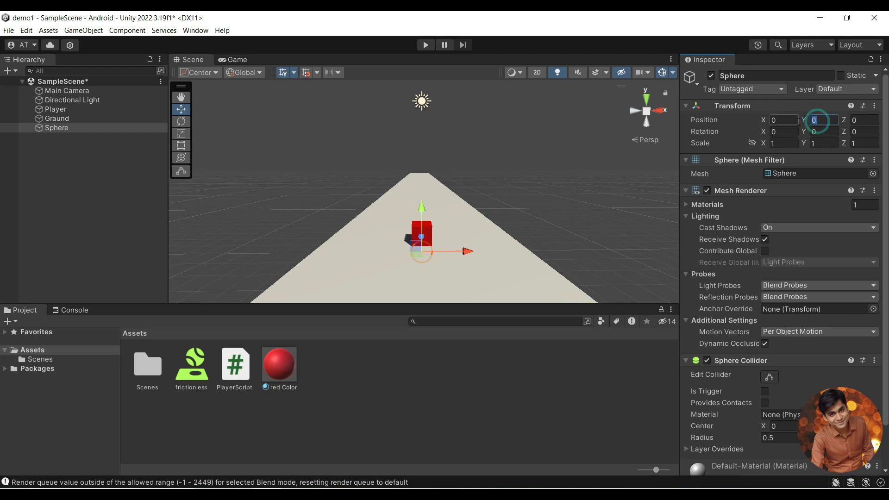
type("1")
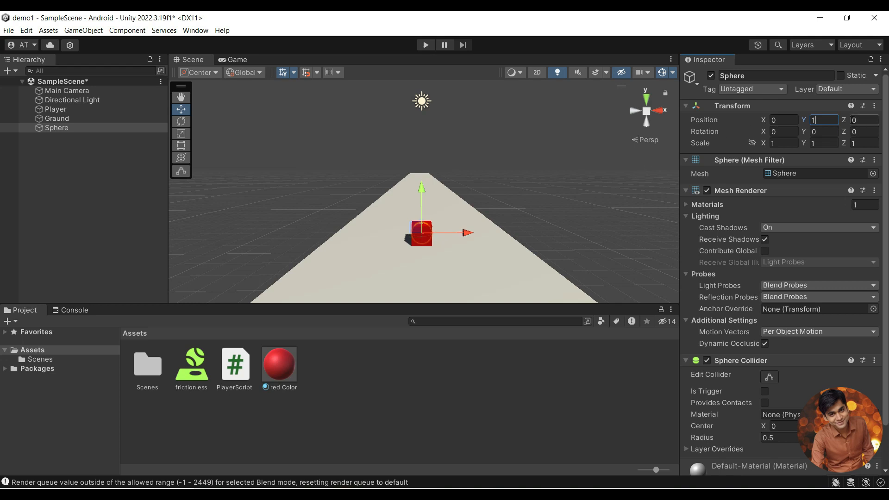
left_click(851, 120)
type("0.23")
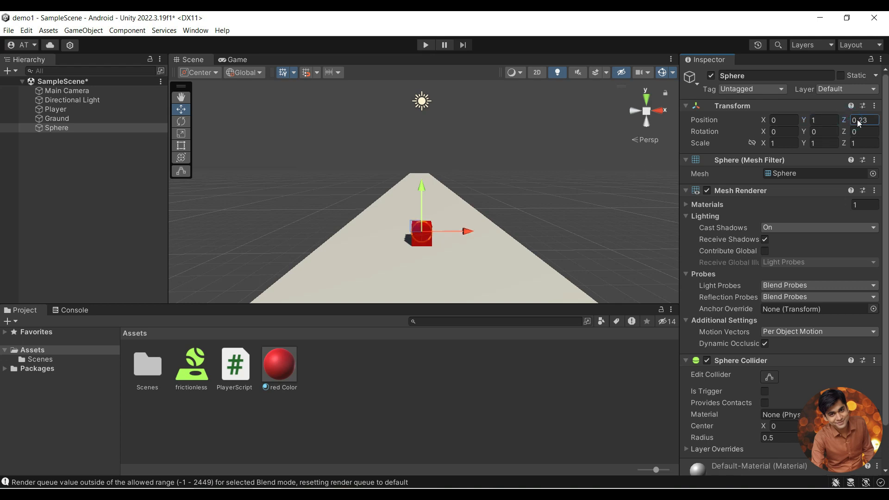
left_click_drag(857, 120, 772, 121)
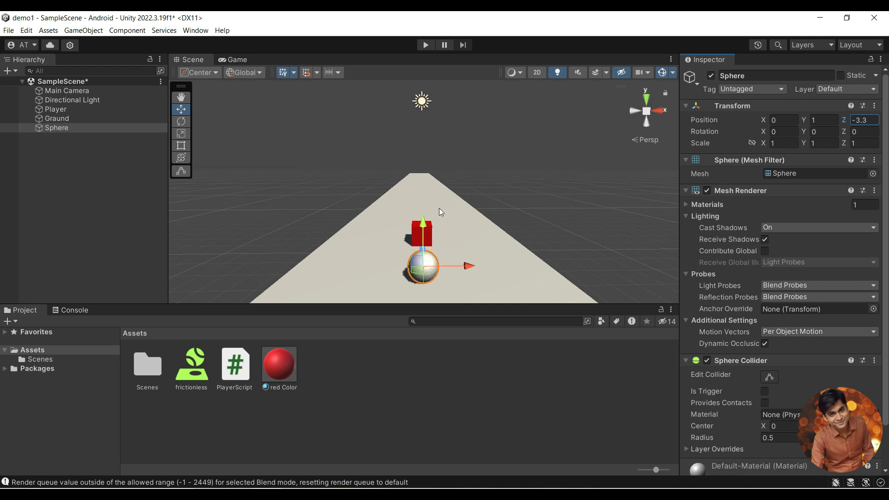
left_click_drag(423, 223, 425, 123)
left_click(546, 194)
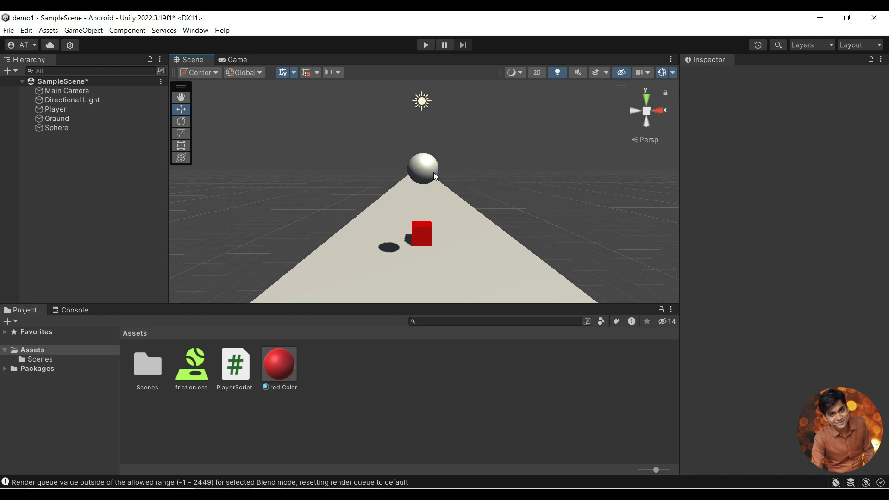
- Compare the components attached to the red cube with those on the new sphere, including the Rigidbody and Player Script
left_click(421, 228)
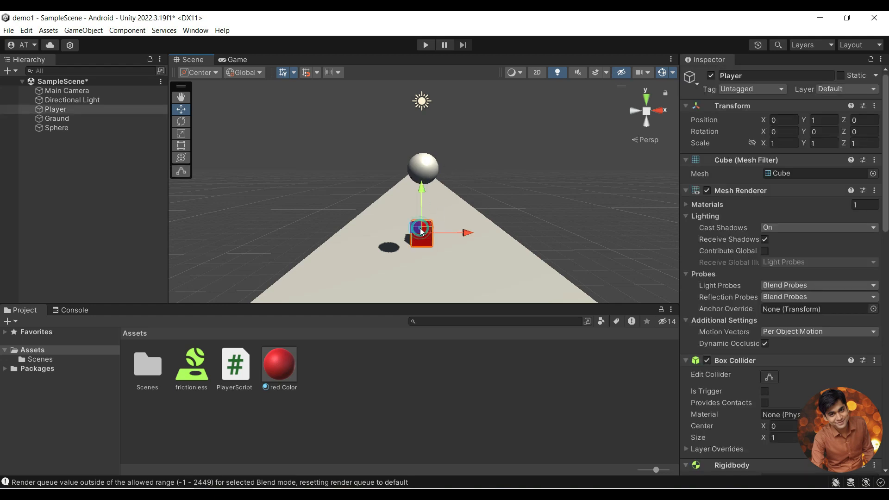
left_click(421, 163)
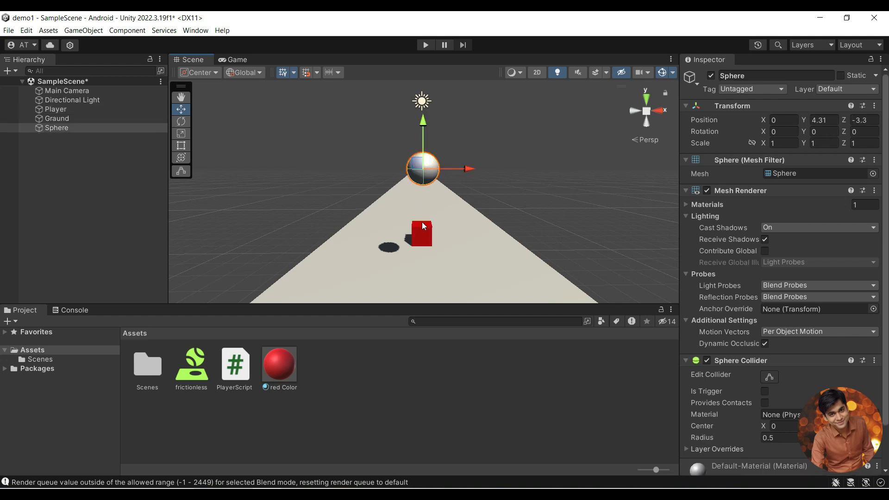
left_click(423, 232)
left_click(426, 163)
scroll(706, 290, "down", 2)
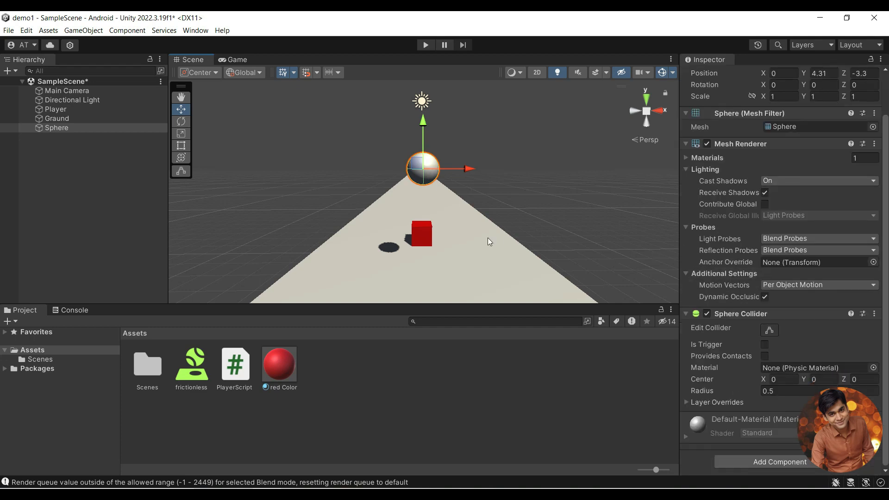
left_click(421, 234)
scroll(755, 343, "down", 10)
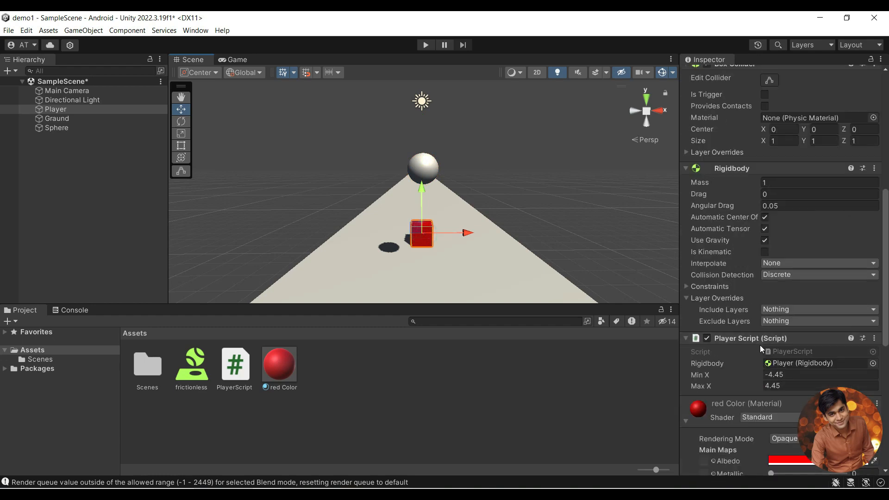
scroll(749, 368, "down", 3)
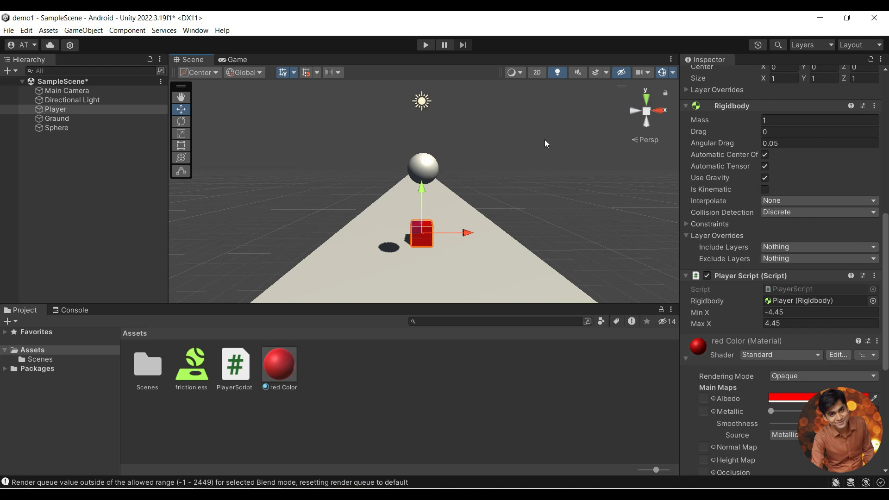
left_click(55, 128)
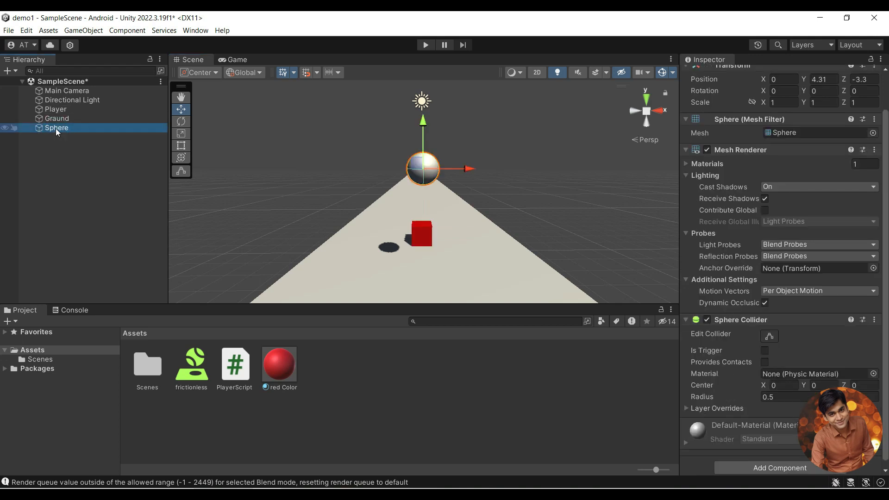
- Rename the red cube's Player object as CubePlayer
right_click(59, 109)
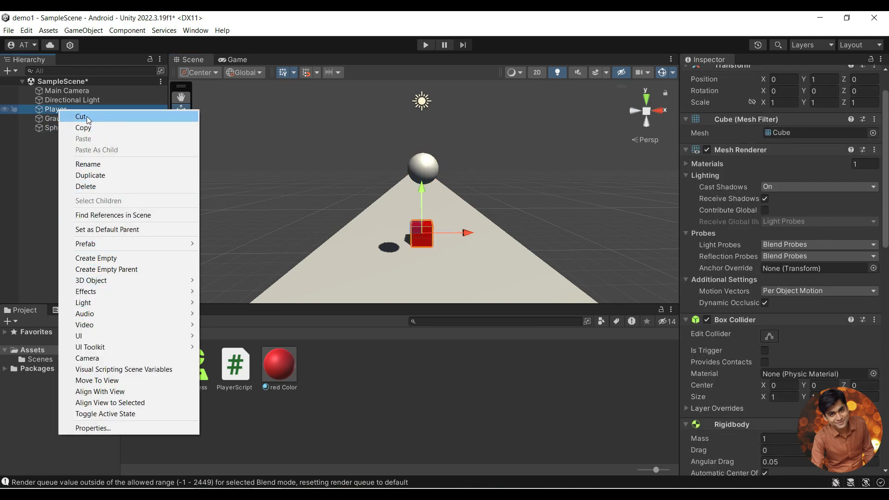
left_click(43, 110)
scroll(752, 149, "up", 3)
left_click_drag(747, 75, 704, 79)
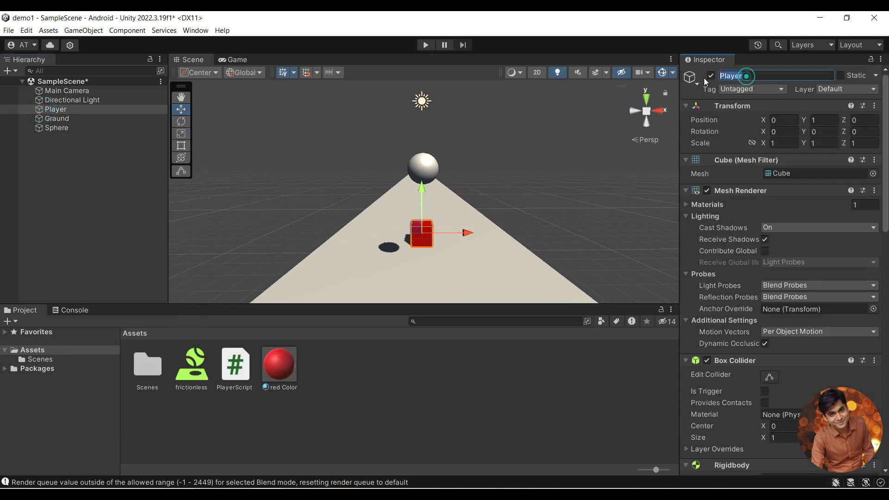
key("Home")
type("Cube")
key("Return")
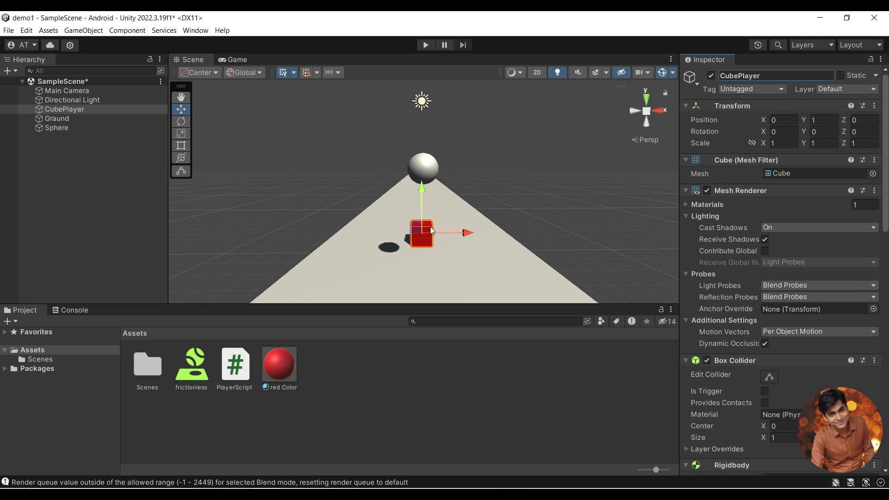
- Move CubePlayer up and off to the side of the track, to about X 5.03 and Y 3.9
left_click_drag(419, 193, 404, 105)
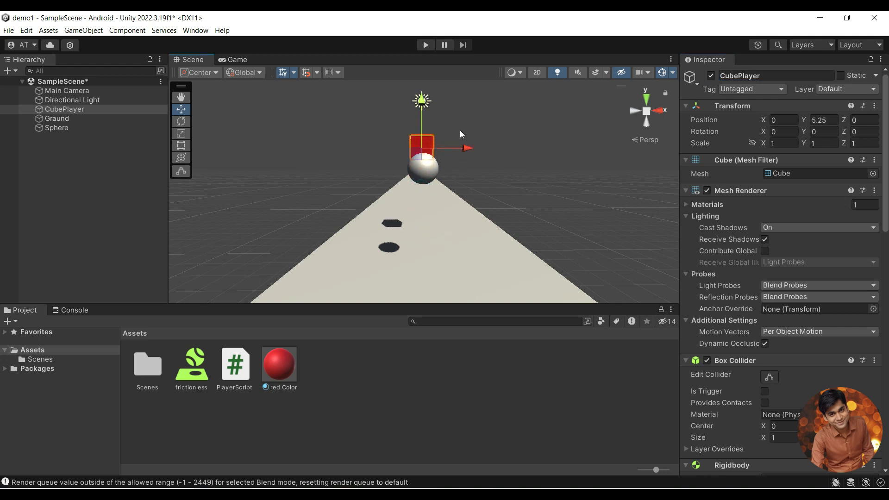
left_click_drag(470, 147, 572, 154)
left_click_drag(525, 101, 524, 131)
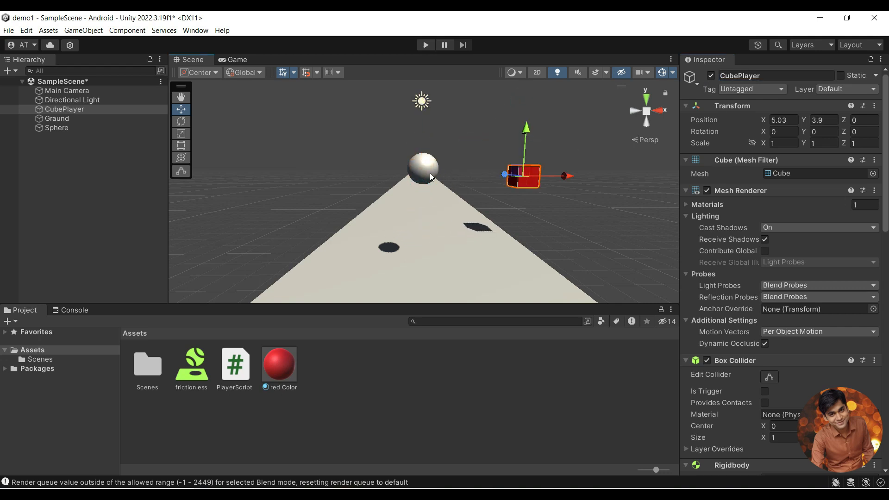
- Rename the Sphere object as Player
left_click(44, 127)
right_click(54, 128)
left_click(84, 182)
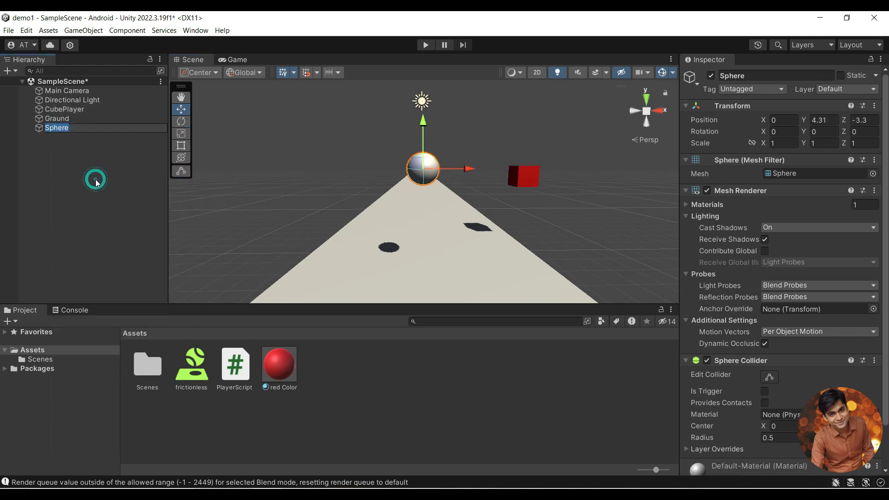
type("Player")
key("Return")
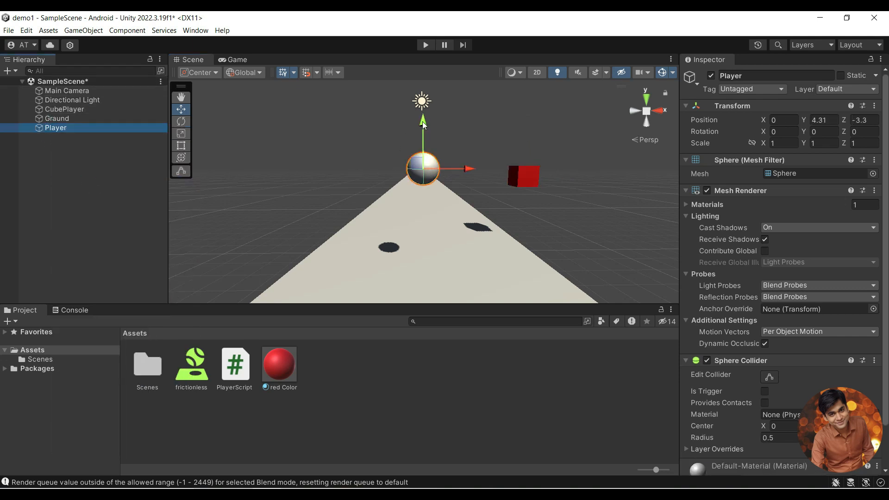
- Reset the transform of the sphere Player and raise it along Y so it sits on top of the ground
left_click(874, 106)
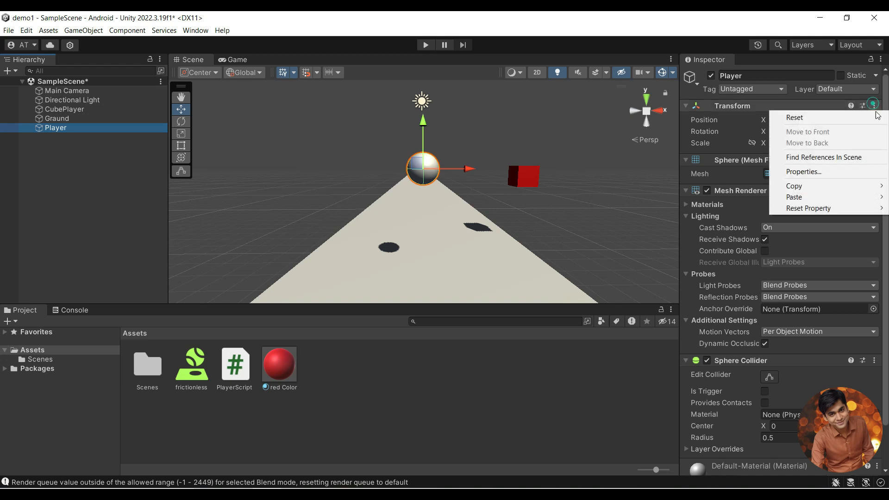
left_click(795, 118)
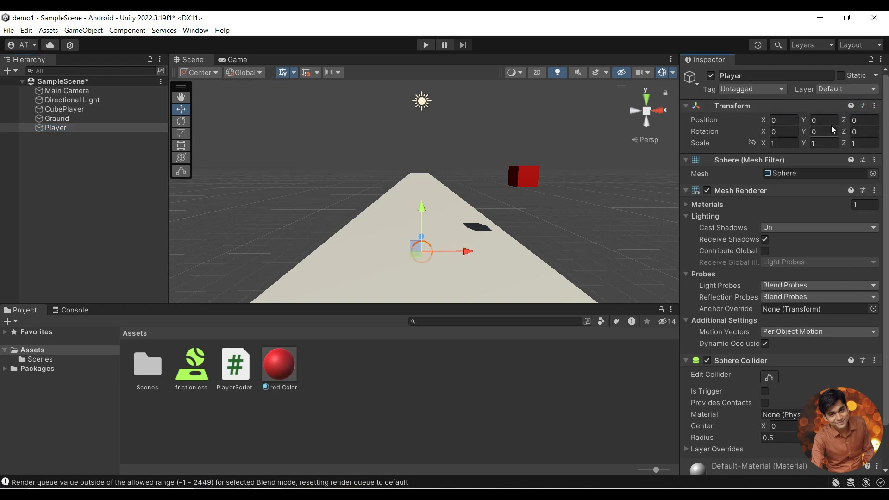
left_click(804, 122)
left_click(606, 255)
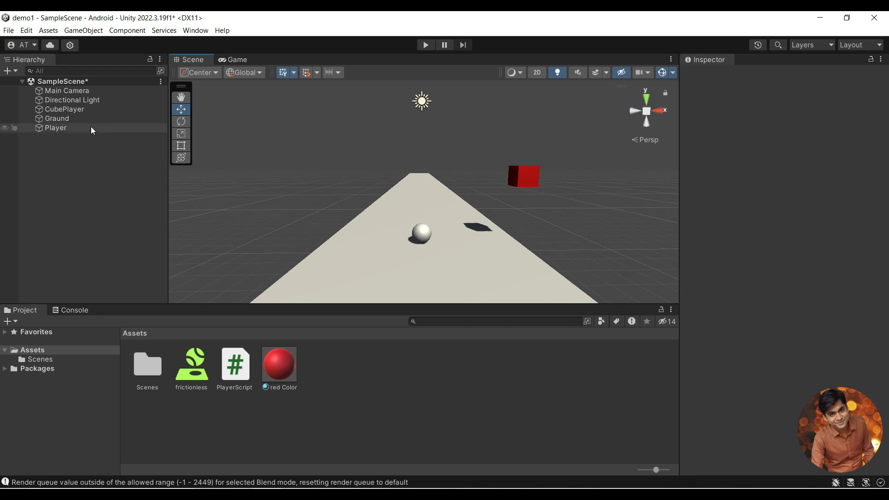
- Rotate the Directional Light around its Y axis to about -0.25
left_click(70, 100)
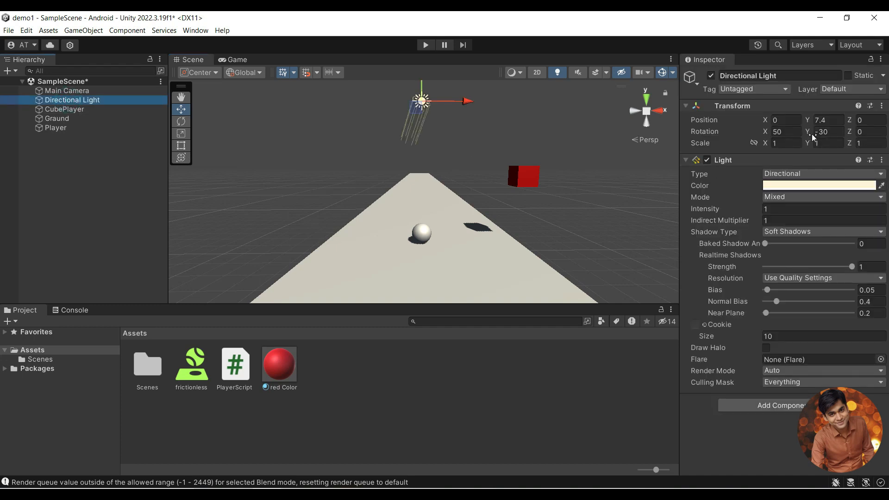
left_click(813, 135)
left_click_drag(813, 135, 522, 167)
- Move CubePlayer down onto the track beside the sphere, to about X 2.89 and Y 1.2
left_click(524, 176)
left_click_drag(544, 208, 502, 209)
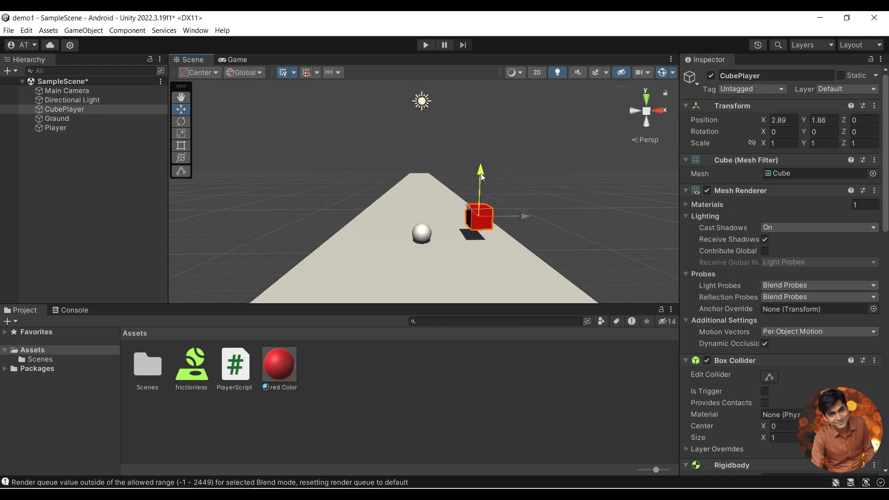
left_click_drag(481, 173, 480, 188)
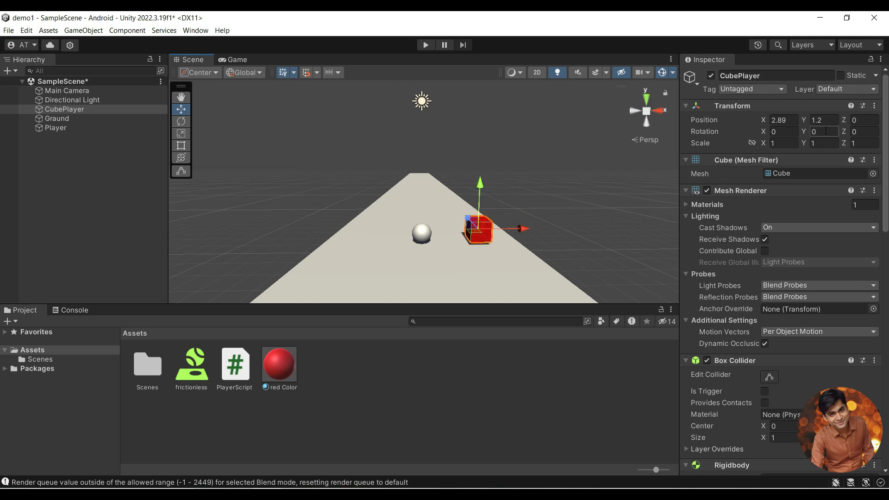
- Set the Directional Light's Y rotation to 14 and raise the light to about Y 10.74
left_click(74, 102)
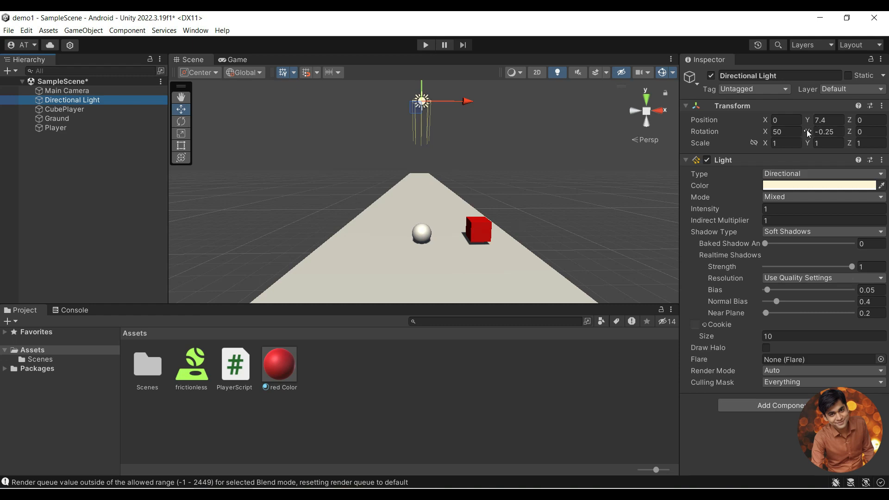
left_click(602, 228)
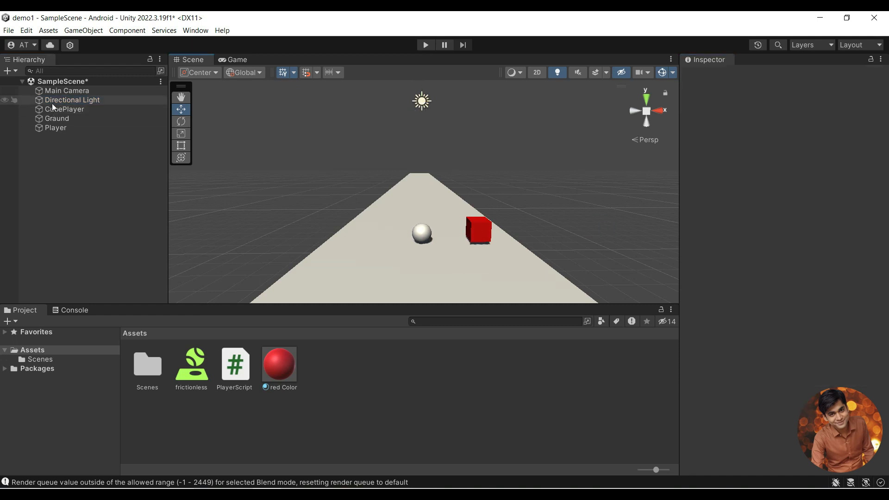
left_click(72, 100)
left_click_drag(422, 84, 427, 15)
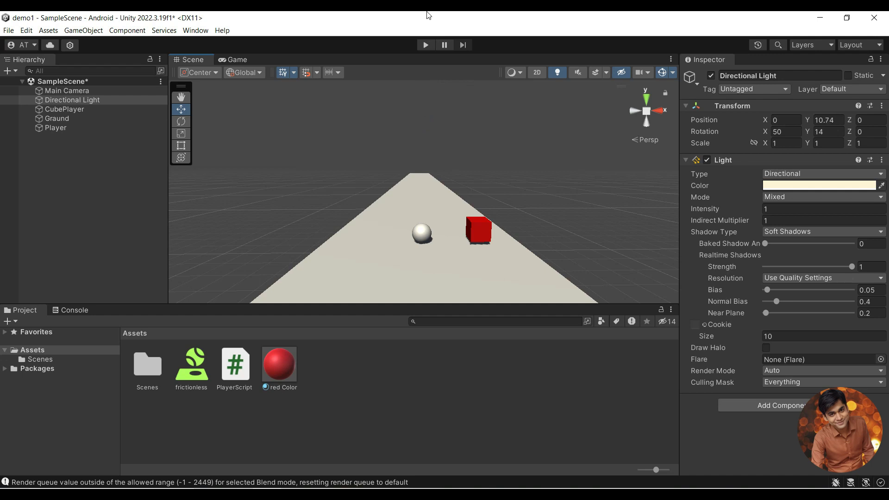
- Apply the red Color material to the sphere Player and compare the sphere with CubePlayer
left_click(573, 191)
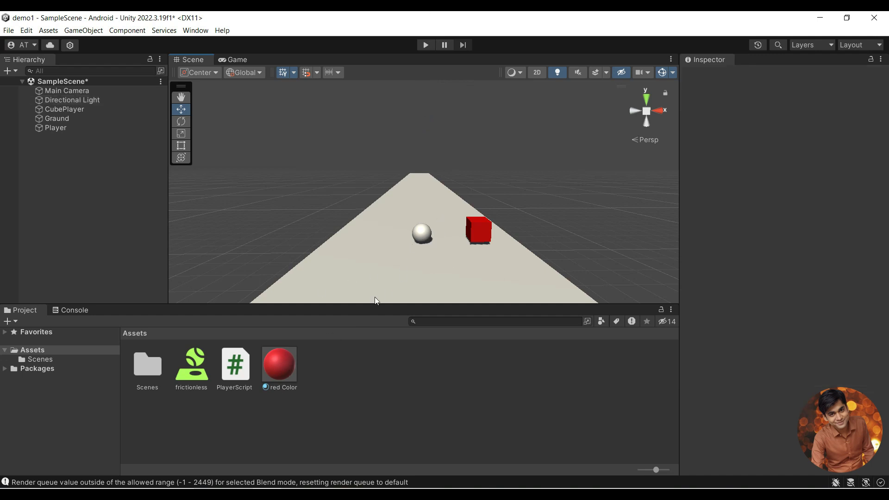
left_click_drag(282, 371, 41, 132)
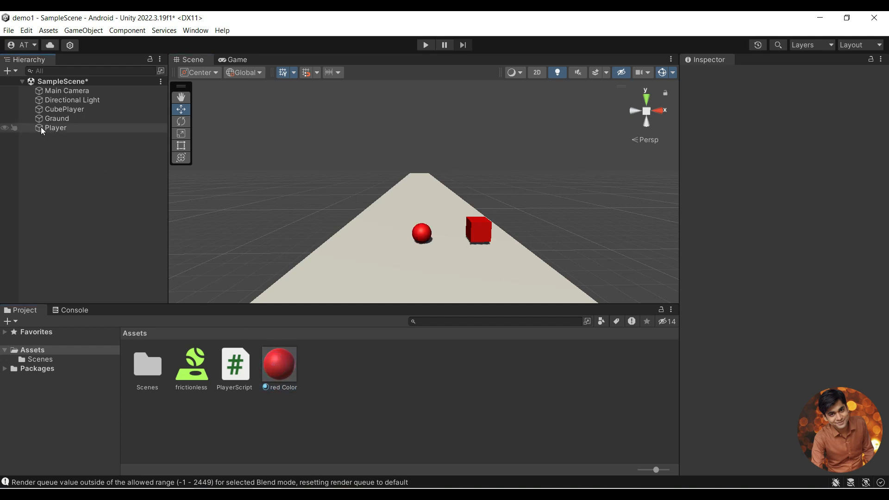
left_click(425, 235)
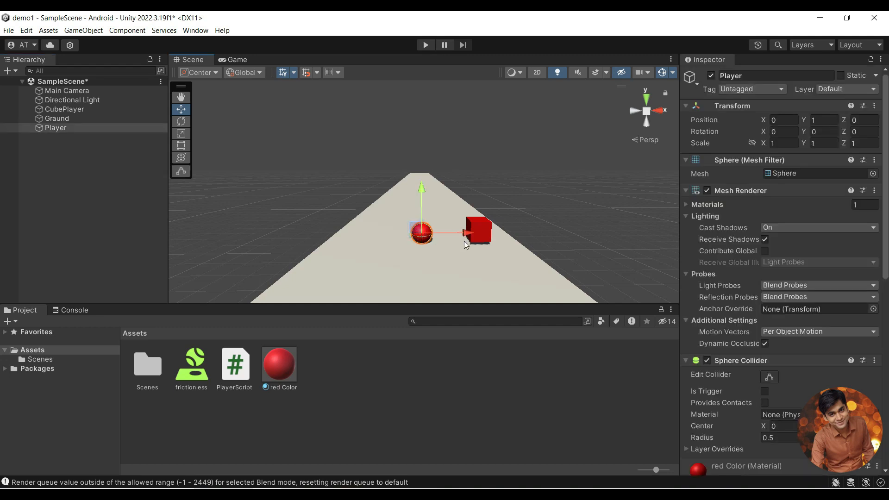
left_click(478, 233)
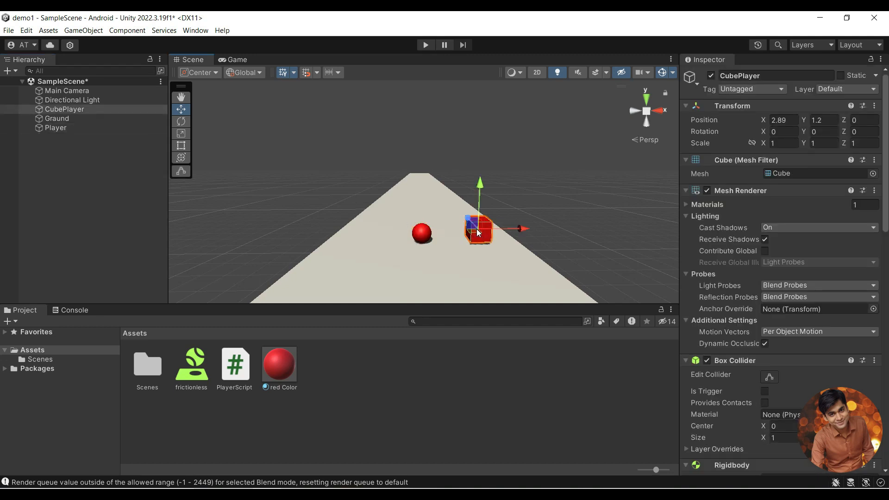
- Try scaling the sphere Player to about 1.16 along X and 1.11 along Y, and undo both scale changes
left_click(420, 237)
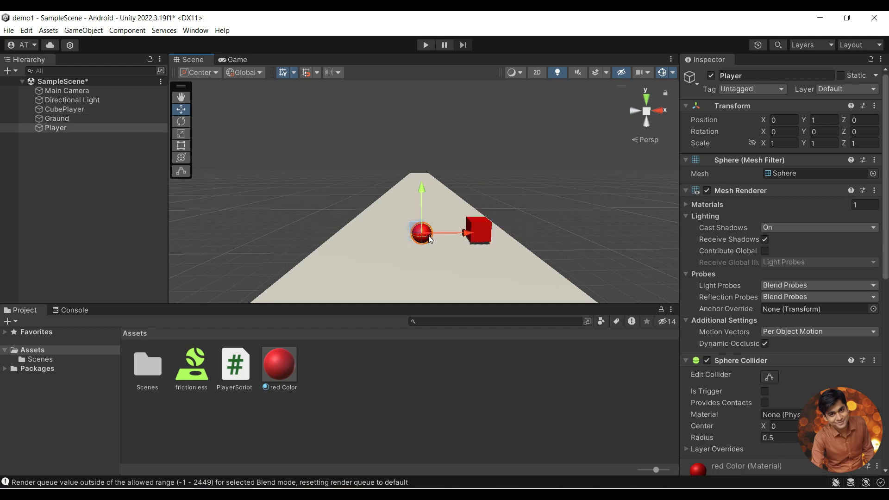
left_click(183, 136)
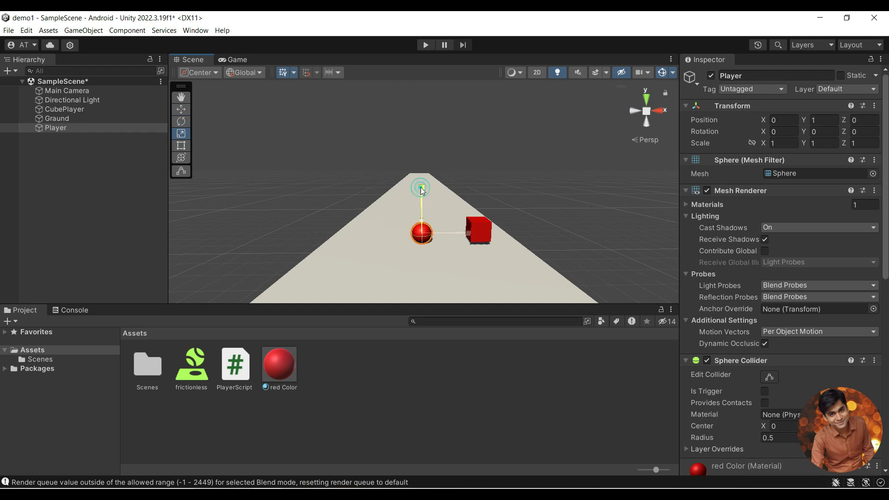
left_click_drag(420, 188, 420, 183)
left_click_drag(460, 232, 467, 232)
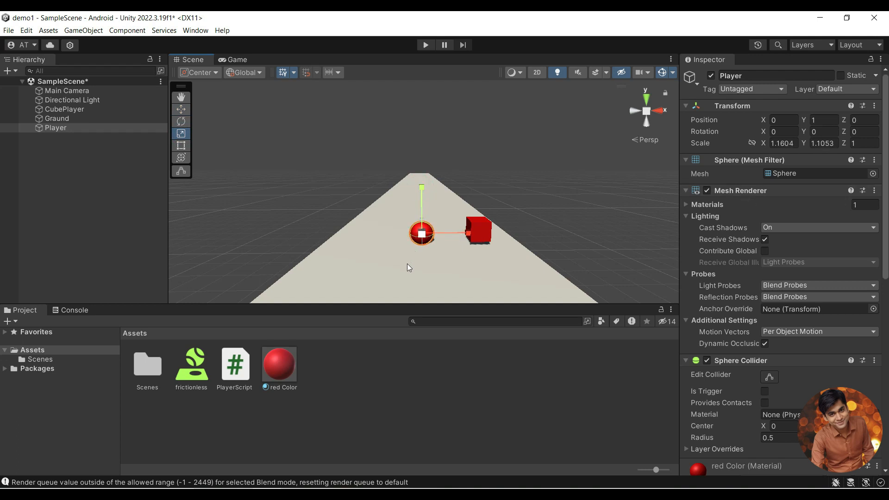
key("ctrl+z")
key("ctrl+z")
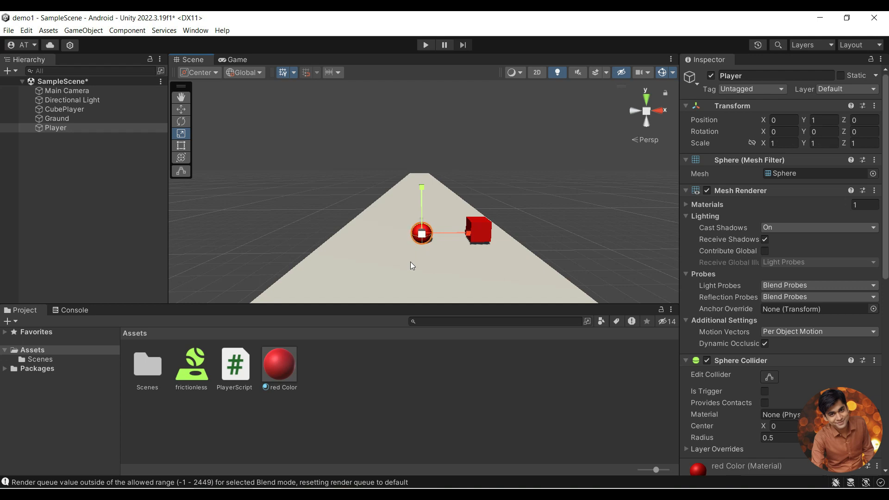
left_click(550, 206)
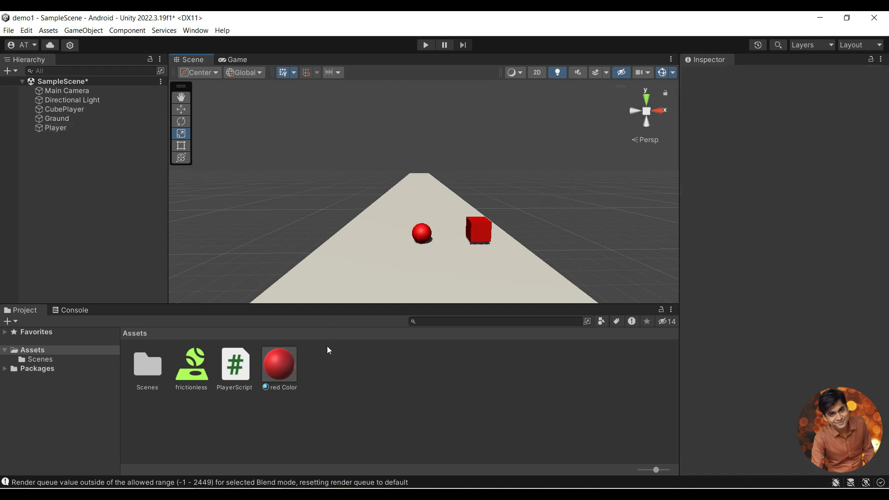
right_click(328, 370)
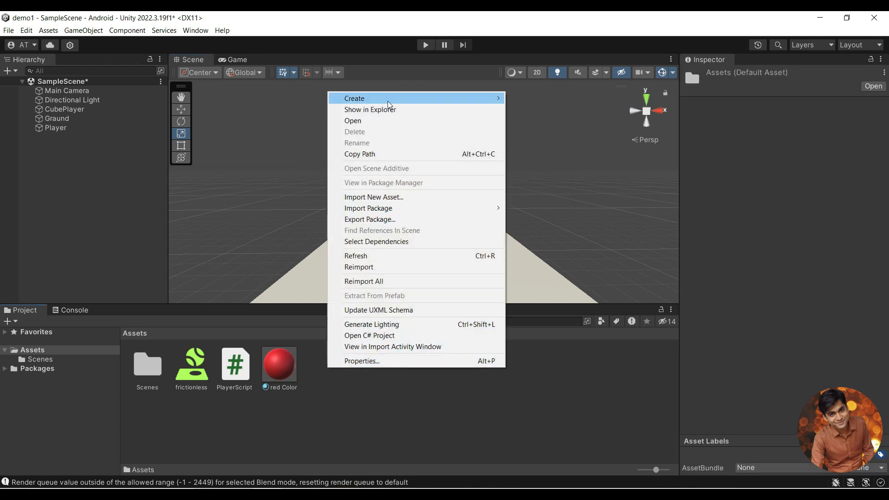
mouse_move(390, 98)
left_click(232, 250)
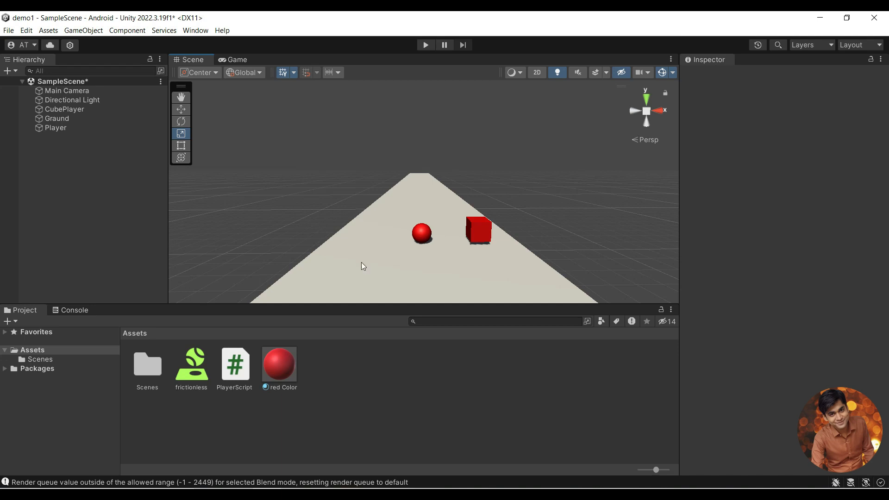
- Create a new material in the Assets folder and name it blue
right_click(329, 359)
left_click(416, 85)
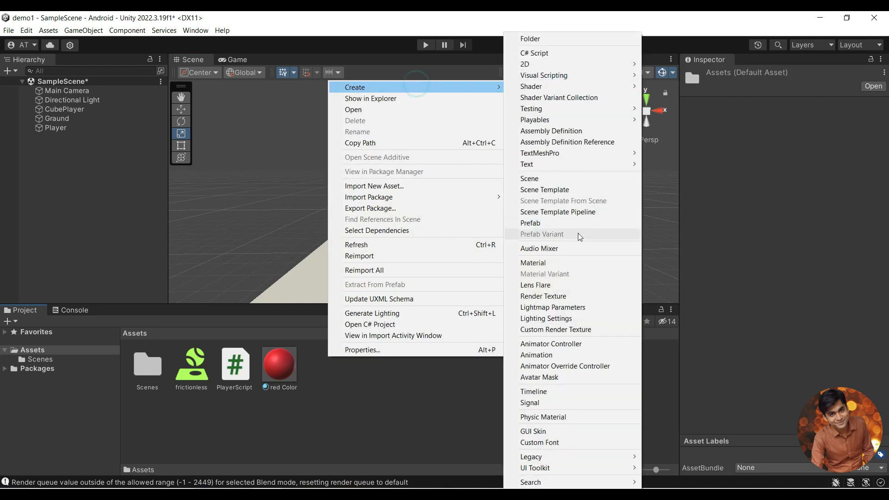
left_click(559, 263)
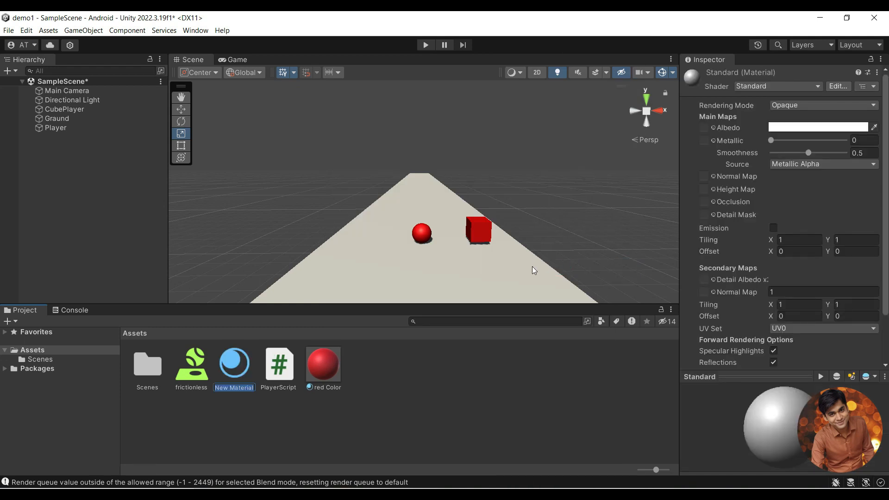
type("blue")
key("Return")
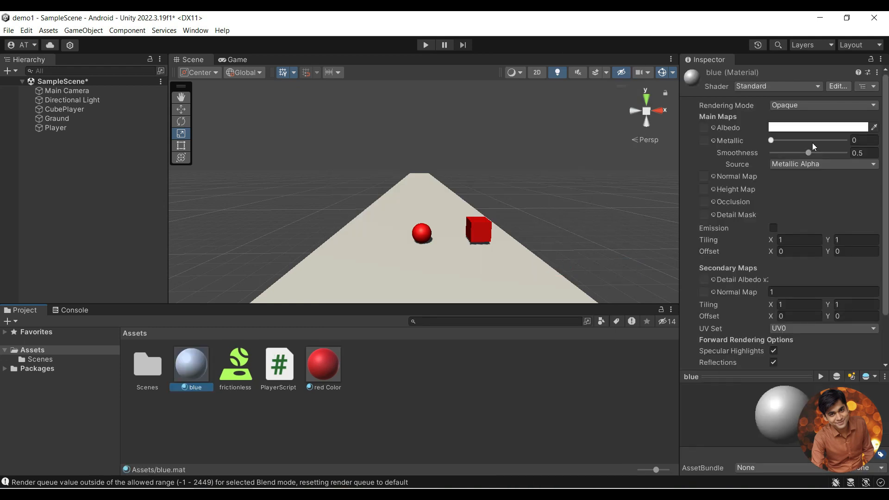
- Set the blue material's albedo to the cyan shade 25E4EC and apply the material to the Ground
left_click(859, 129)
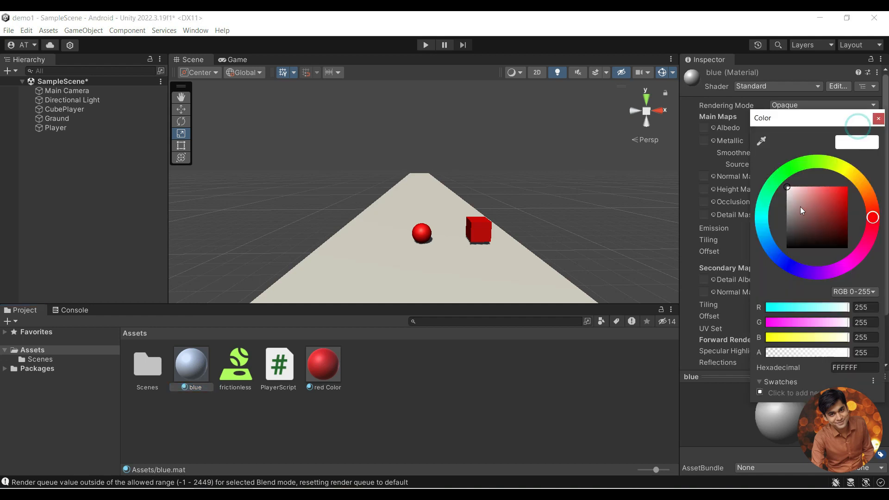
left_click(780, 177)
left_click_drag(780, 177, 762, 220)
left_click_drag(806, 193, 838, 190)
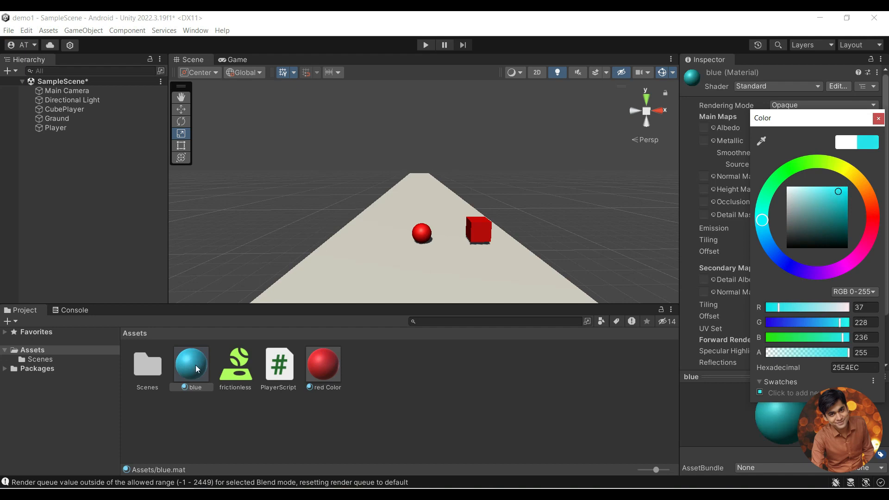
left_click_drag(188, 362, 324, 282)
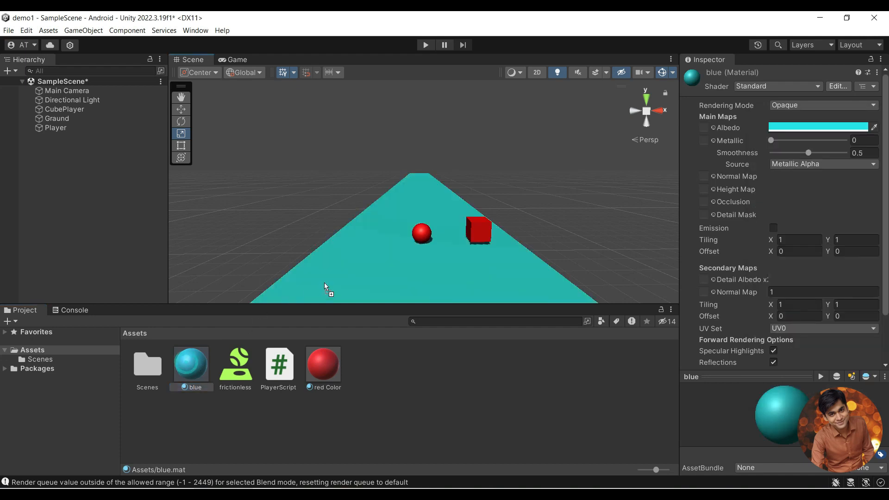
left_click(592, 211)
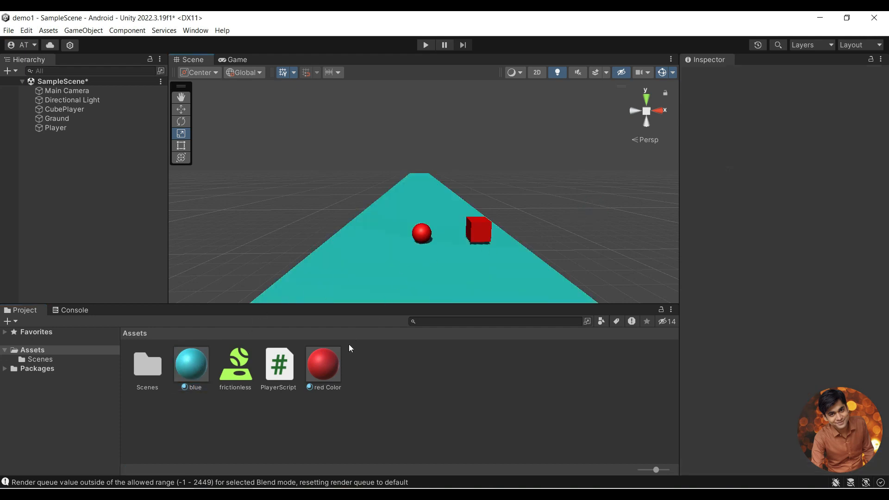
- Check the albedo color of the red Color material and save the scene
left_click(322, 361)
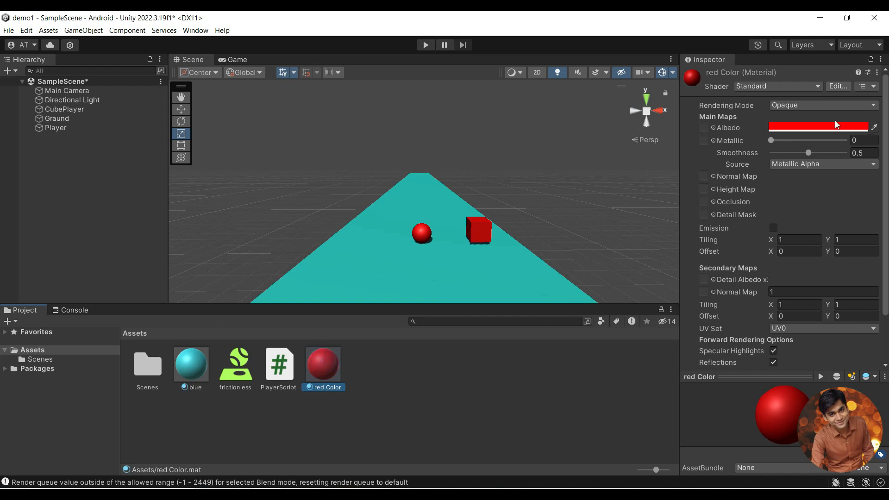
left_click(831, 126)
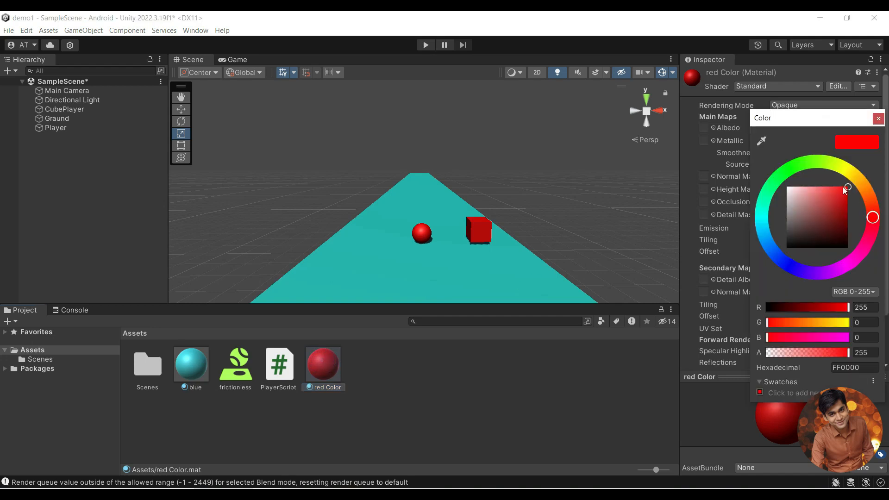
left_click(623, 179)
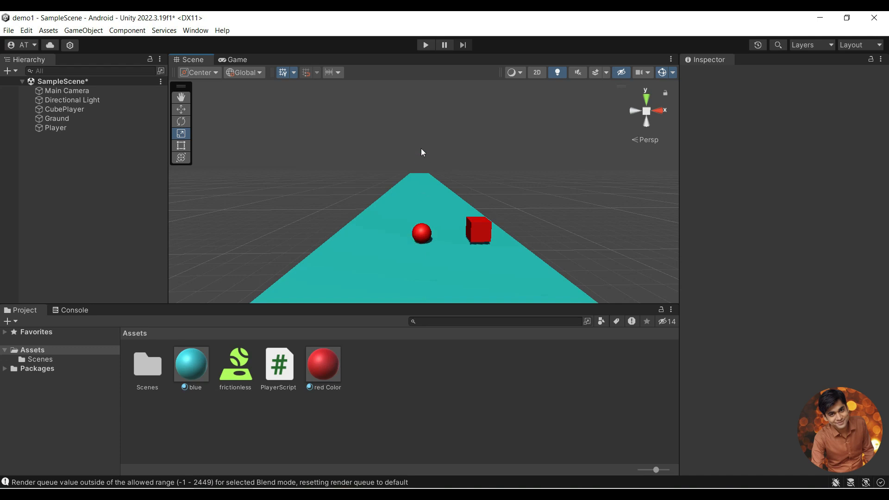
key("ctrl+s")
- Add a Rigidbody component to the sphere Player and look over its physics settings
left_click(427, 234)
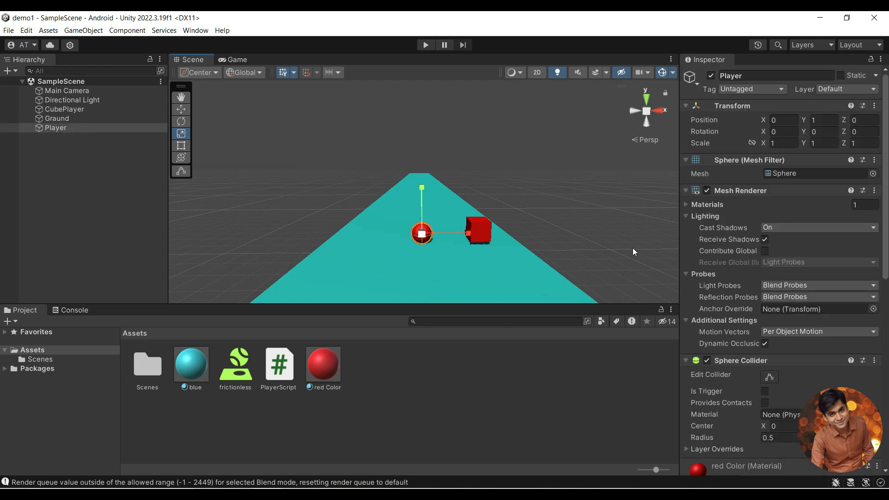
scroll(791, 287, "down", 10)
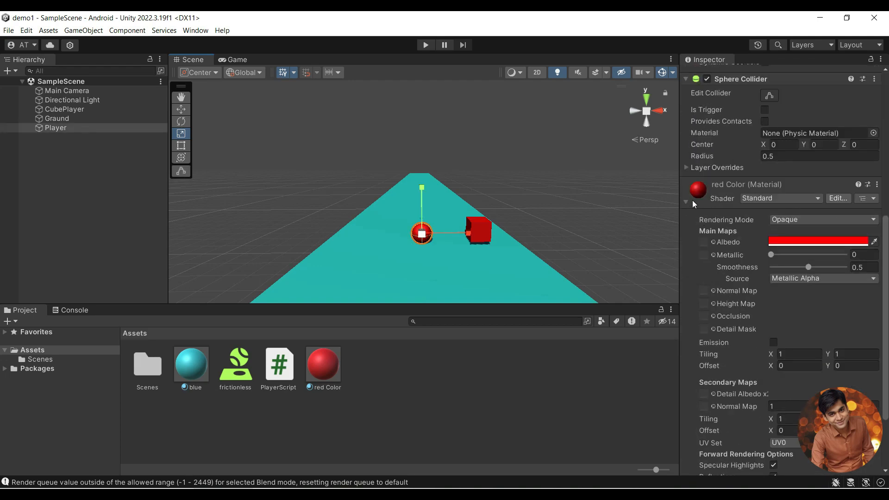
left_click(688, 200)
left_click(749, 460)
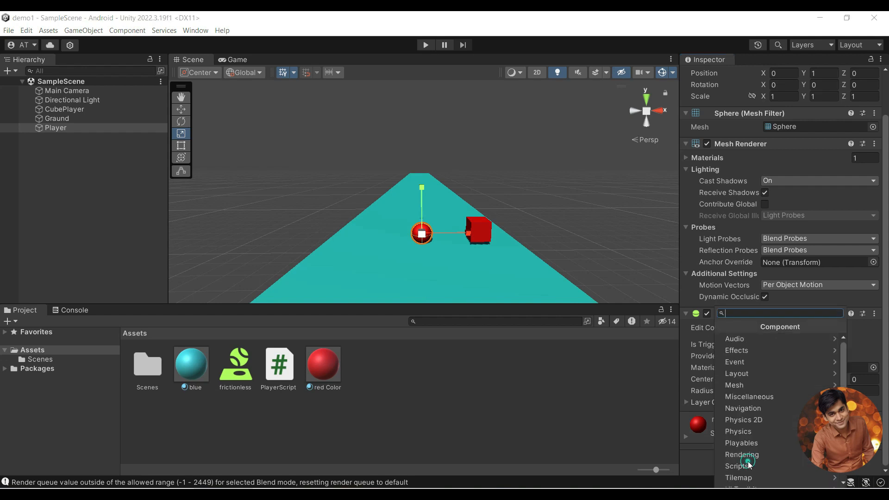
left_click(743, 432)
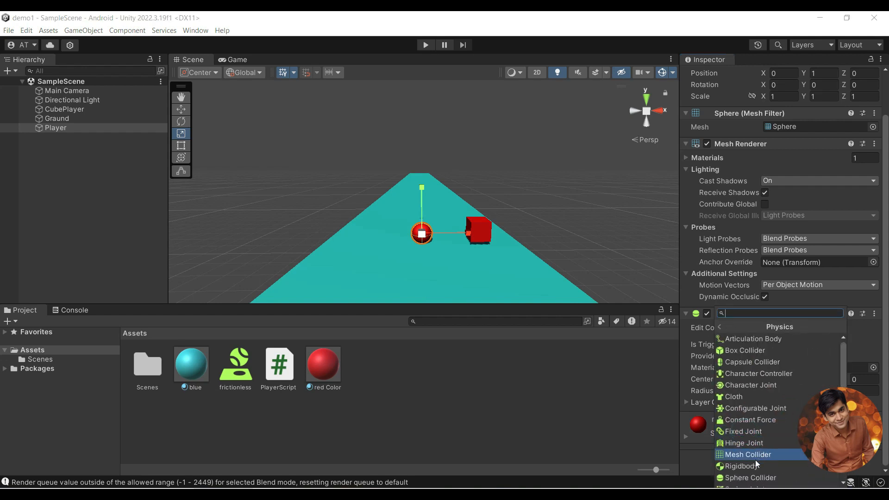
left_click(750, 466)
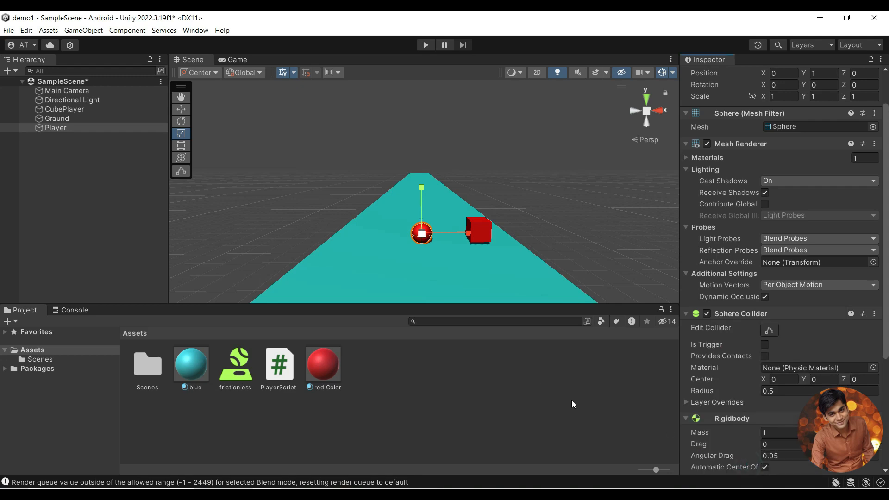
scroll(799, 361, "down", 3)
scroll(796, 360, "down", 3)
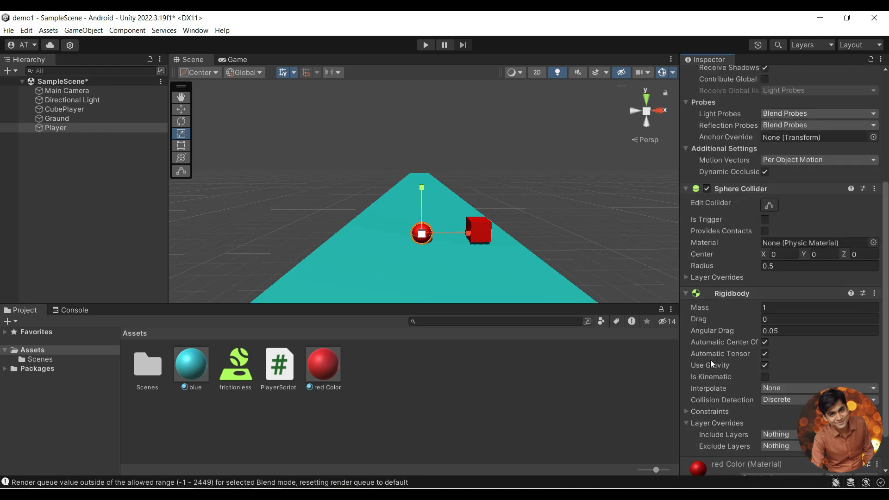
scroll(711, 360, "down", 3)
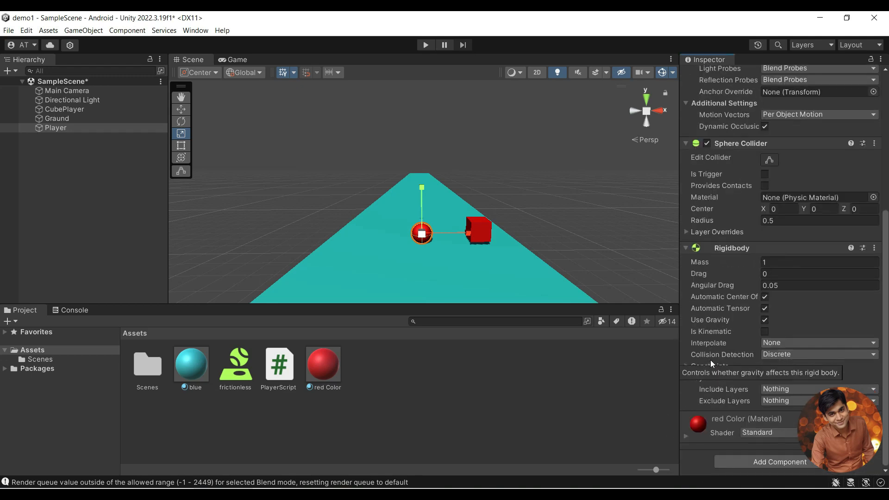
left_click(547, 392)
- Examine CubePlayer's Rigidbody and Player Script components and the code of PlayerScript
left_click(479, 231)
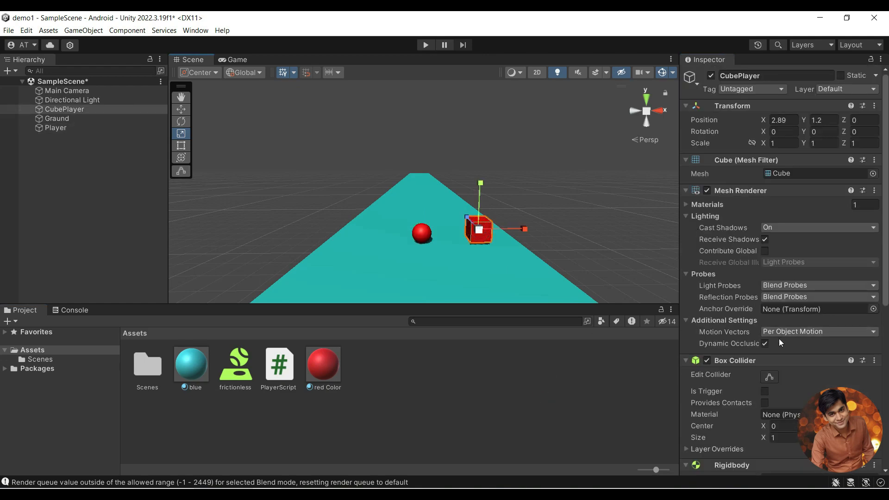
scroll(779, 339, "down", 12)
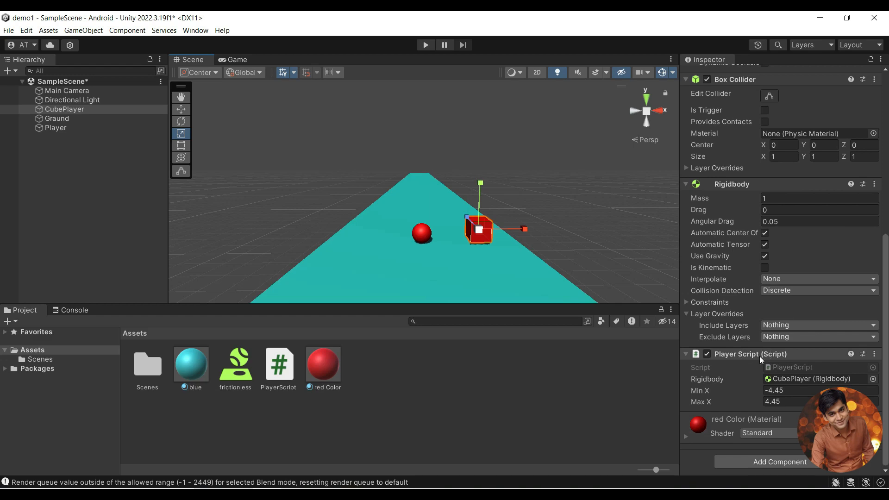
left_click(282, 375)
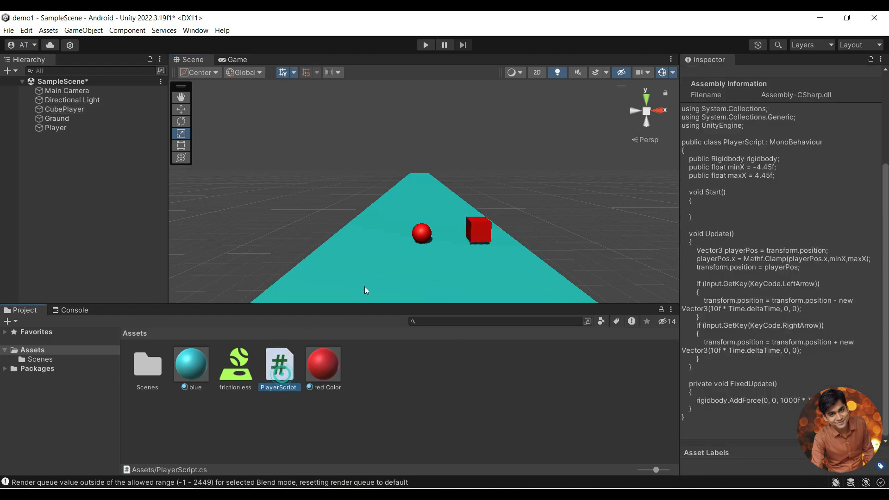
- Attach PlayerScript to the sphere Player and assign the sphere's own Rigidbody to the script's Rigidbody reference
left_click(424, 233)
scroll(776, 352, "down", 3)
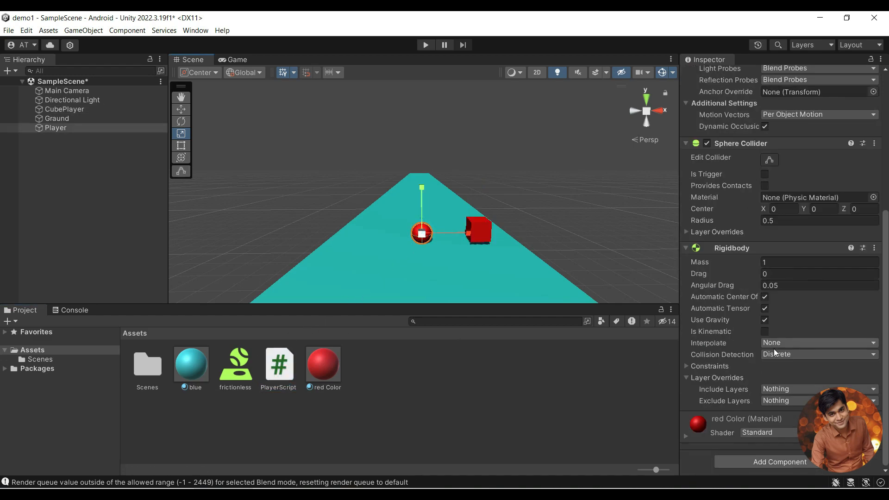
left_click_drag(279, 368, 698, 410)
scroll(718, 370, "down", 2)
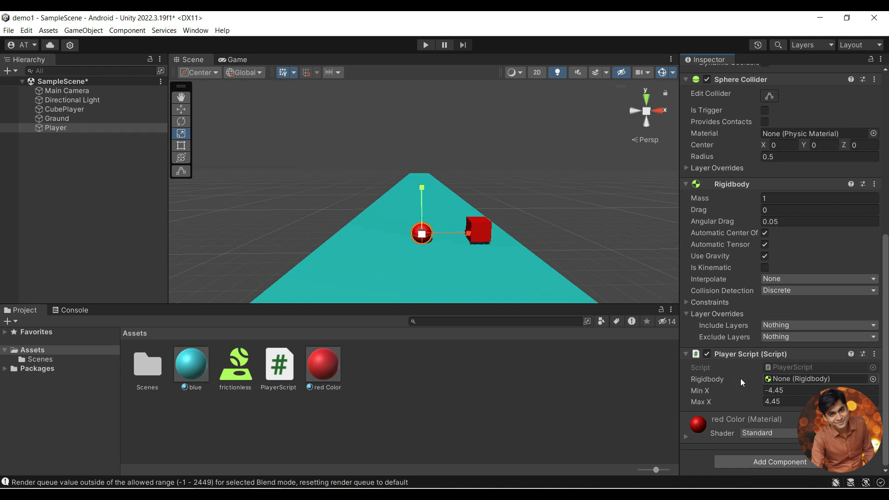
left_click_drag(724, 185, 785, 377)
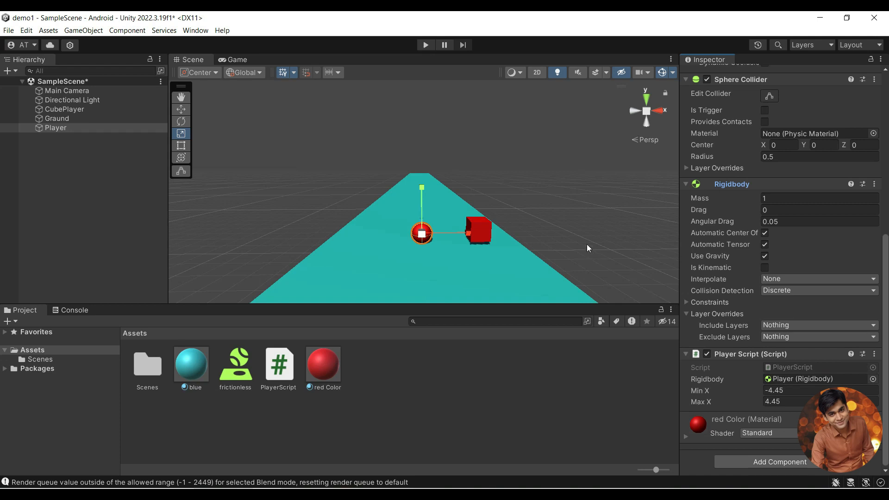
left_click(582, 200)
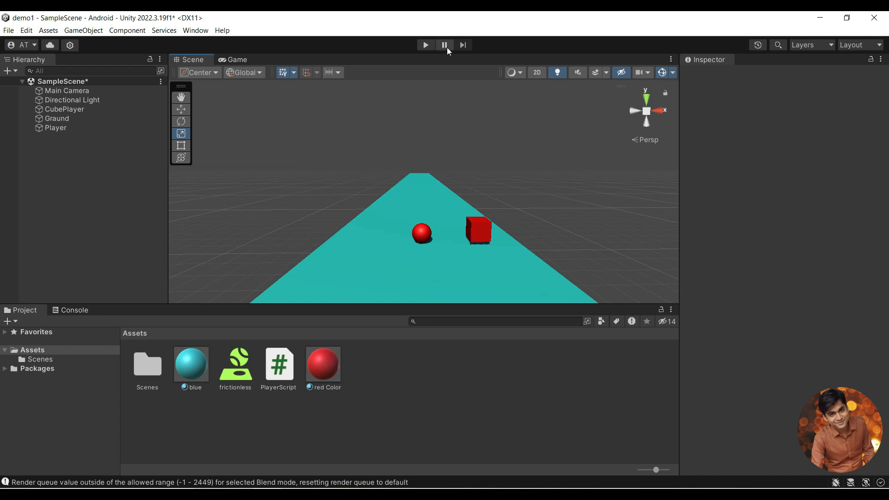
- Play-test the scene with both the cube and sphere players at 1x game view scale and stop it
left_click(425, 45)
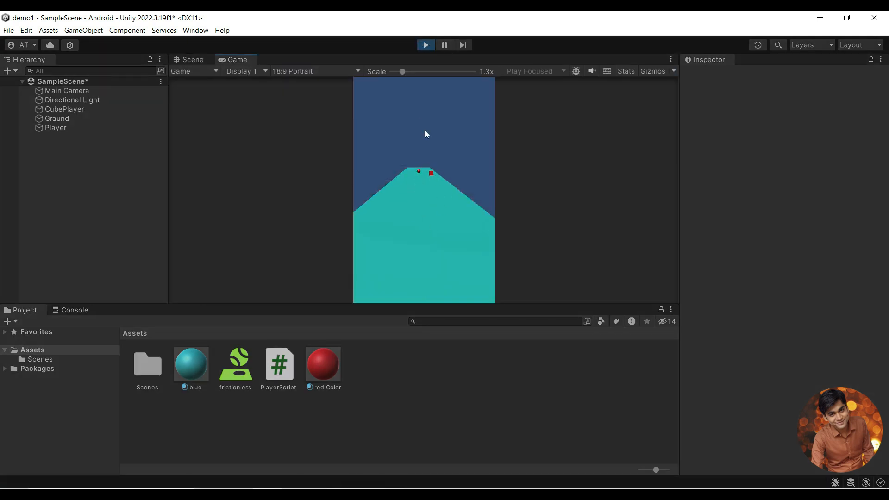
left_click_drag(403, 72, 363, 74)
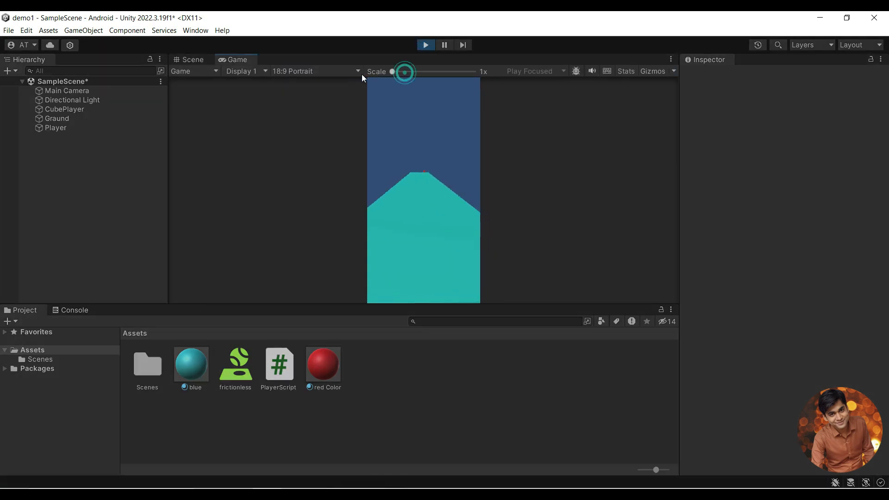
left_click(424, 45)
left_click(424, 44)
left_click(426, 45)
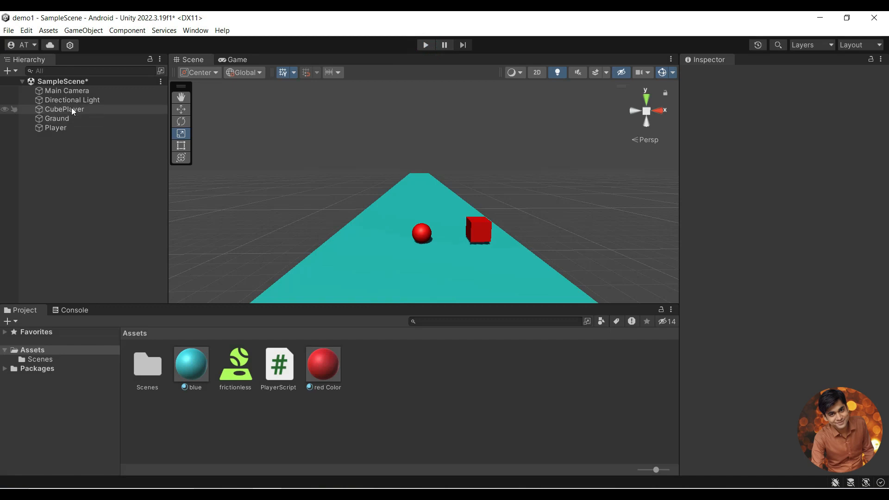
- Delete the CubePlayer object from the scene
left_click(465, 227)
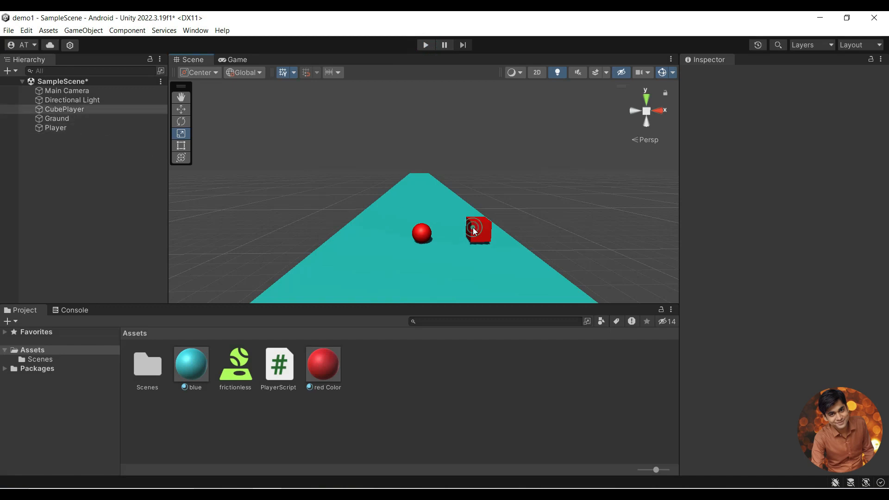
right_click(65, 108)
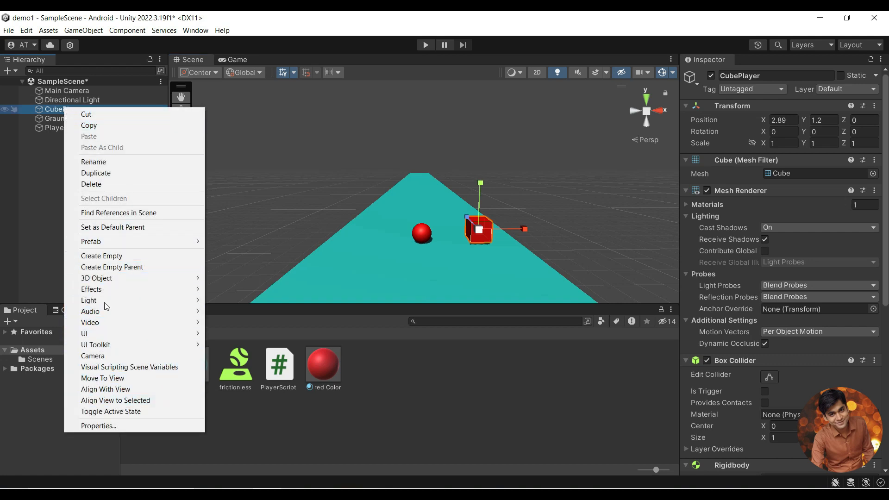
left_click(97, 185)
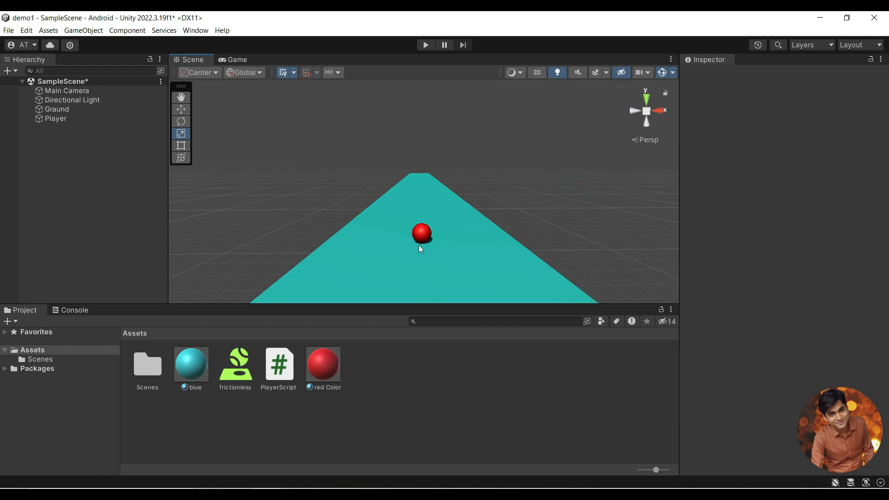
- Play-test the scene with only the sphere Player, stop it and save the scene
left_click(426, 45)
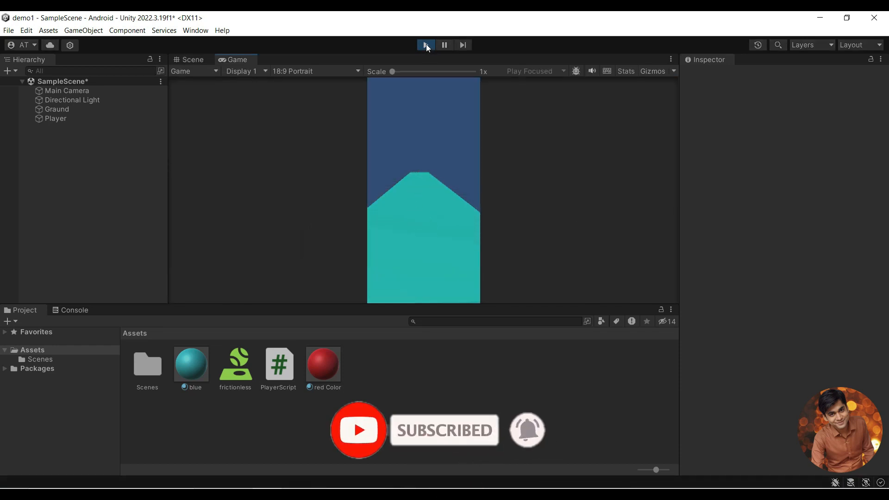
left_click(426, 44)
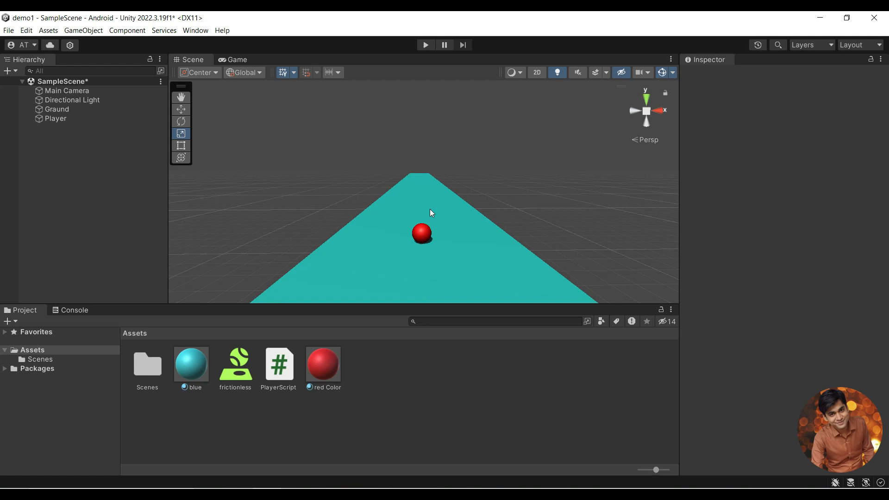
key("ctrl+s")
- Create a folder named Material in the project's Assets
left_click(435, 403)
left_click(187, 370)
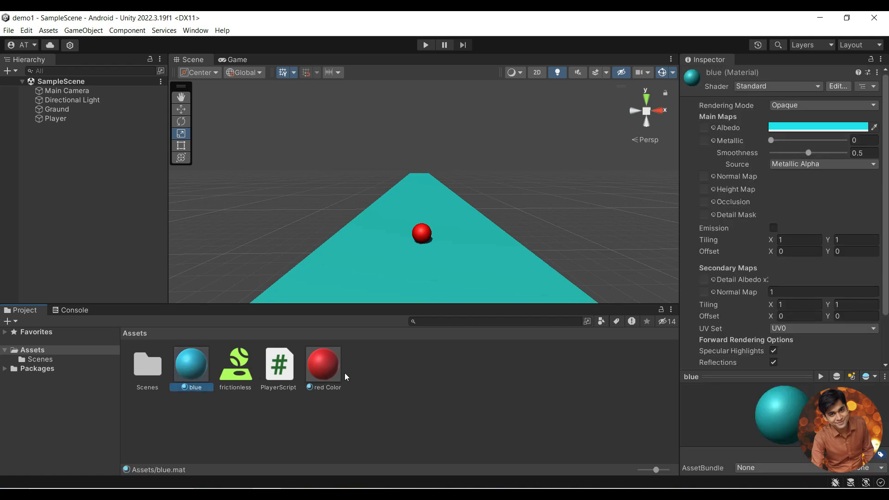
right_click(378, 360)
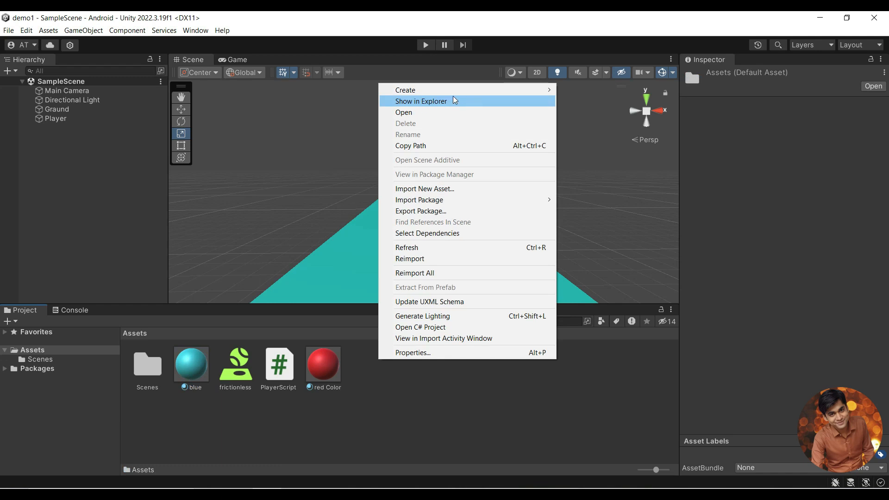
mouse_move(453, 95)
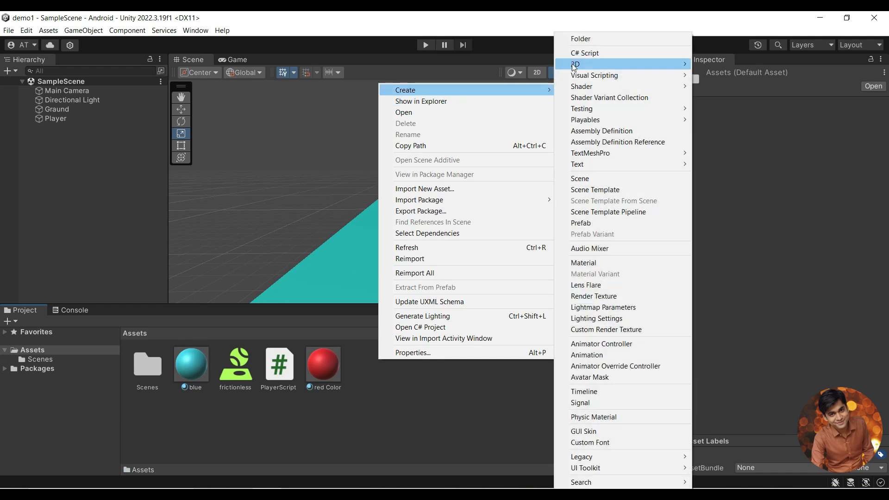
left_click(598, 38)
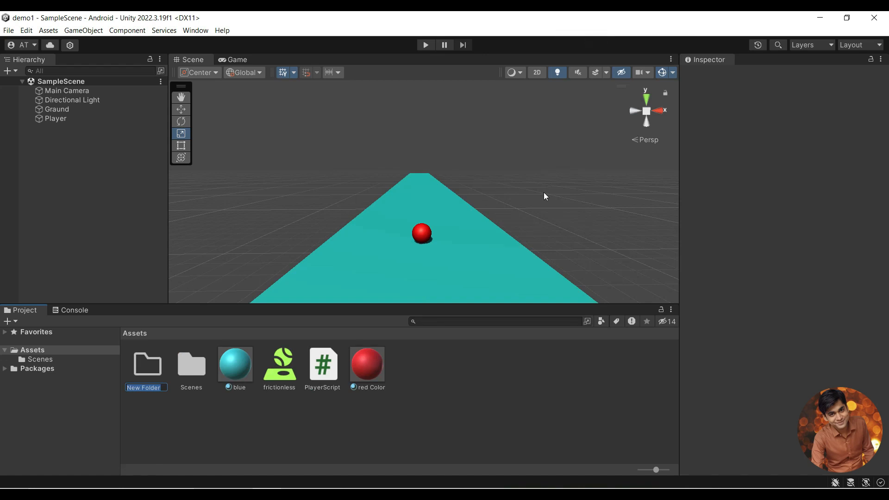
type("Material")
key("Return")
- Move the red Color and blue materials together into the Material folder
left_click(363, 369)
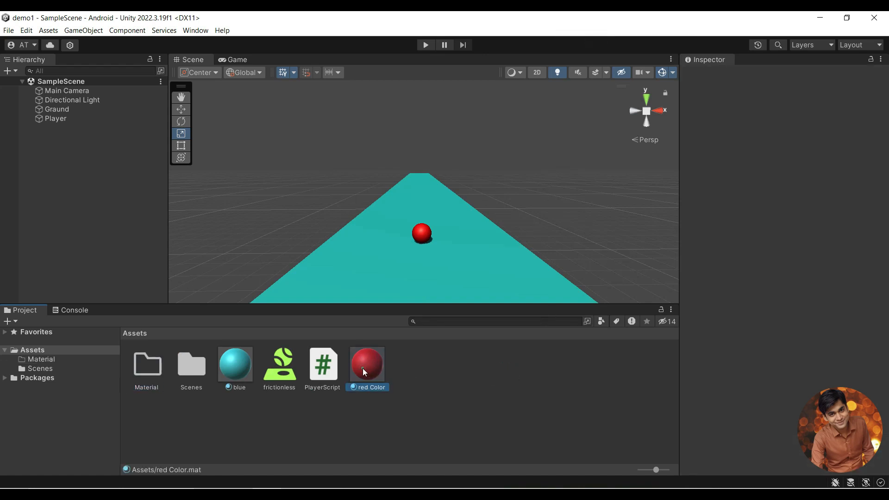
left_click(230, 369, "ctrl")
left_click_drag(230, 362, 147, 370)
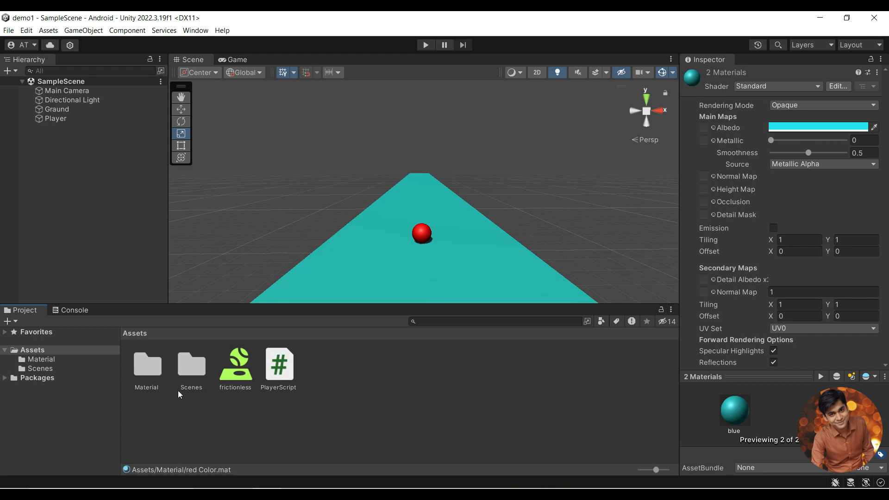
- Create a folder named Script in Assets and move PlayerScript into it
left_click(280, 366)
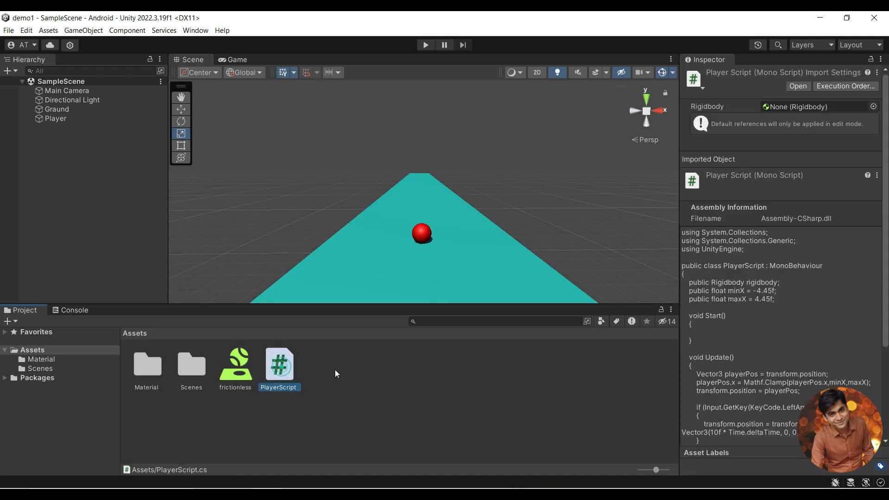
right_click(395, 371)
left_click(444, 94)
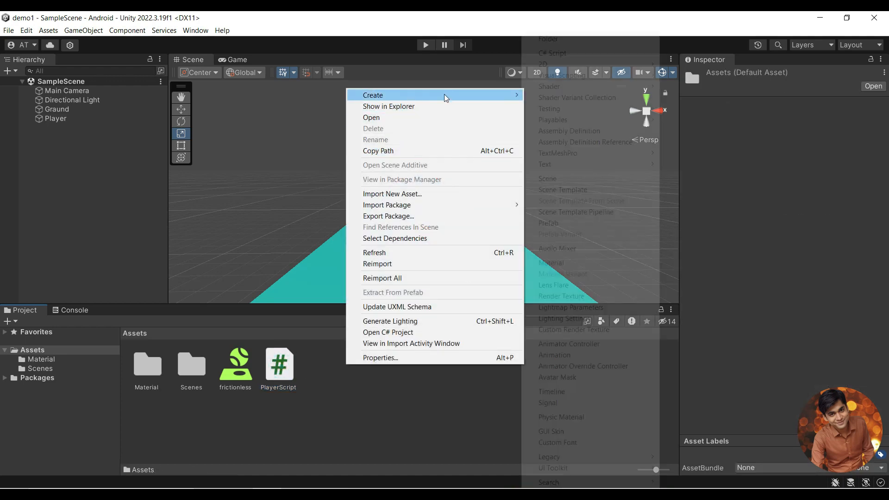
left_click(566, 38)
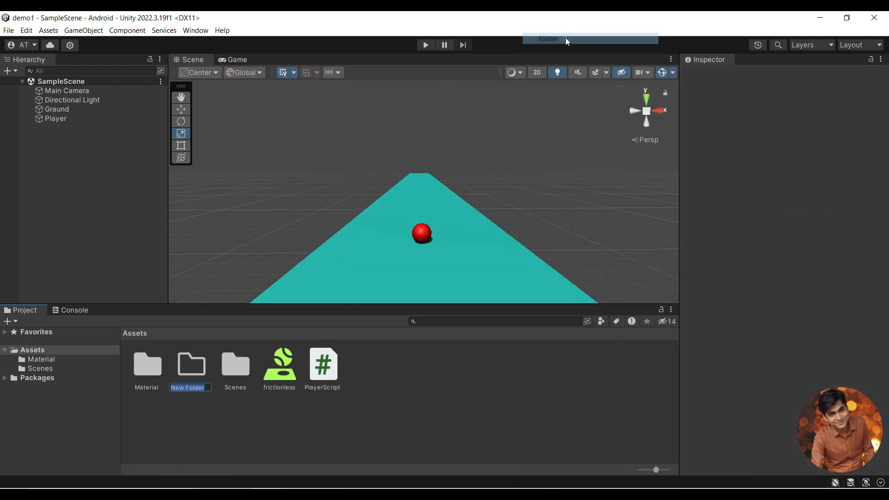
type("Sc")
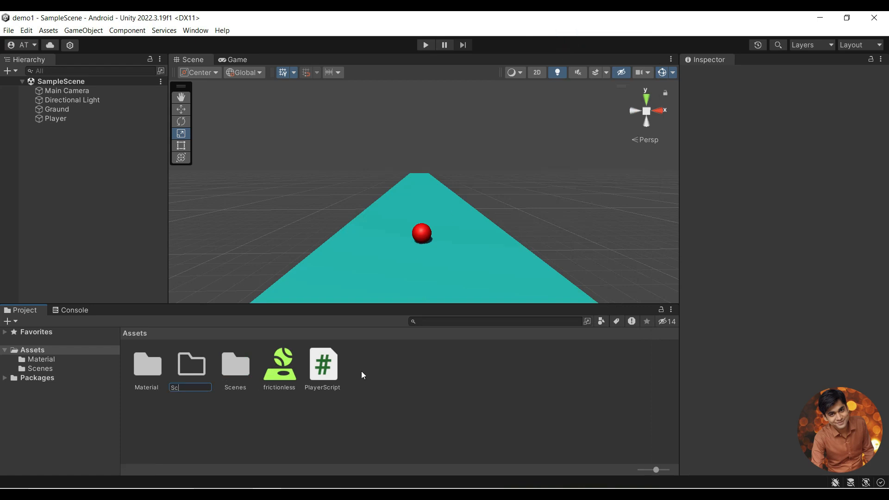
type("ript")
key("Return")
left_click_drag(323, 366, 239, 376)
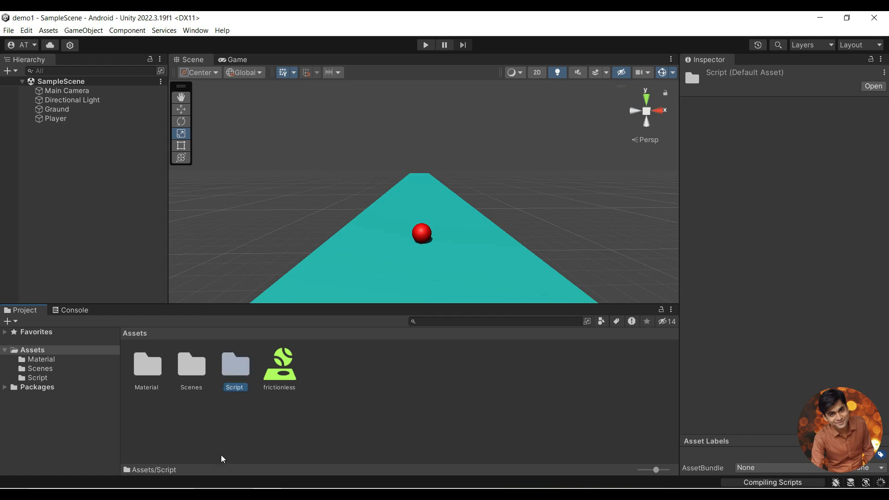
left_click(256, 410)
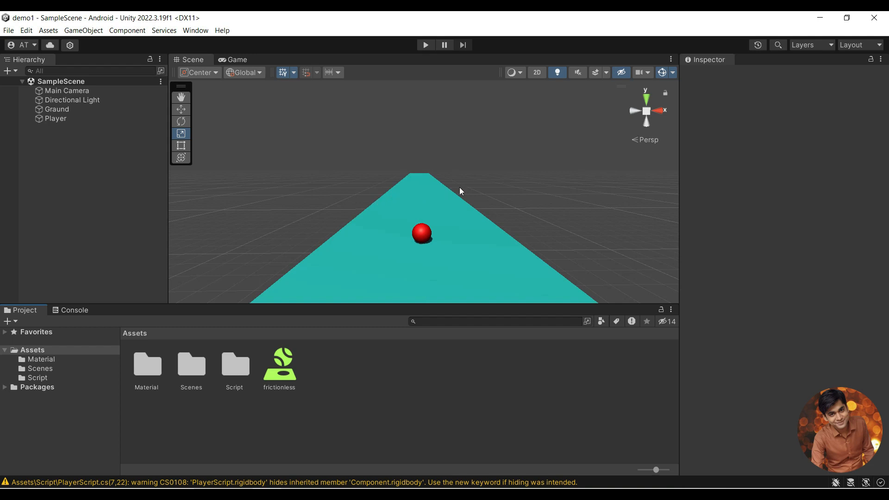
- Add a 3D sphere to the scene, reset its Transform and set its Y position to 1
right_click(53, 137)
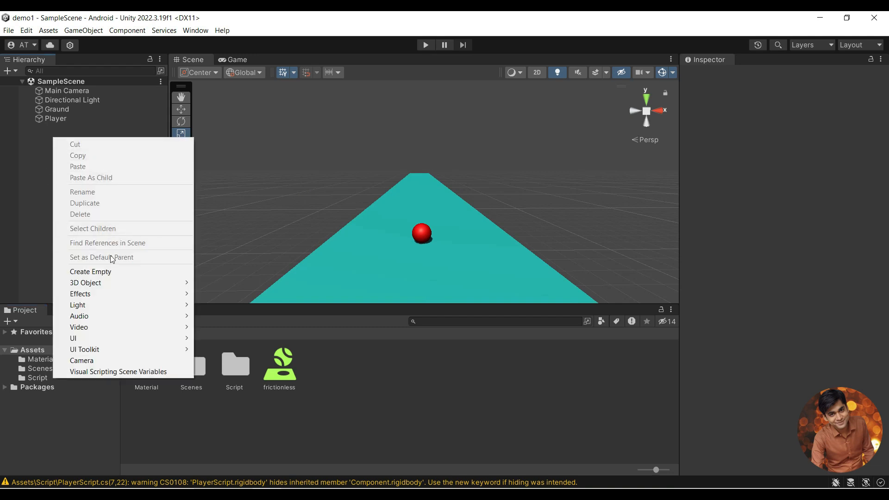
mouse_move(112, 282)
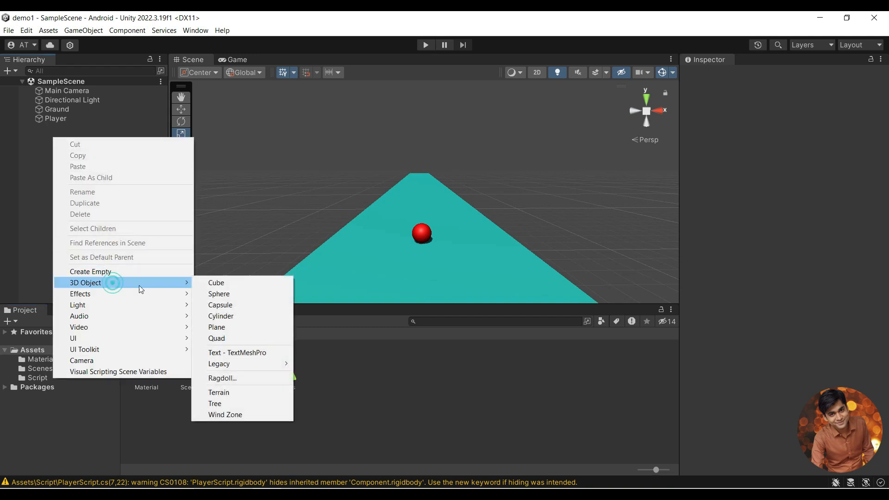
left_click(247, 294)
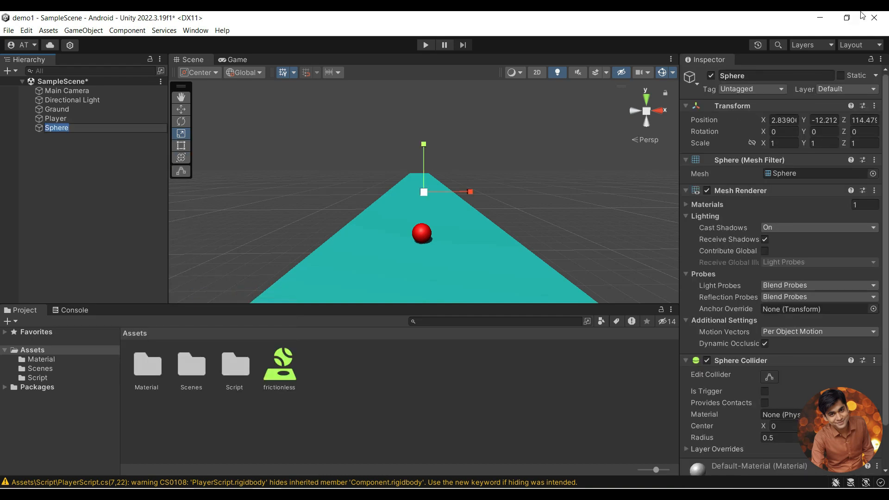
left_click(874, 105)
left_click(795, 119)
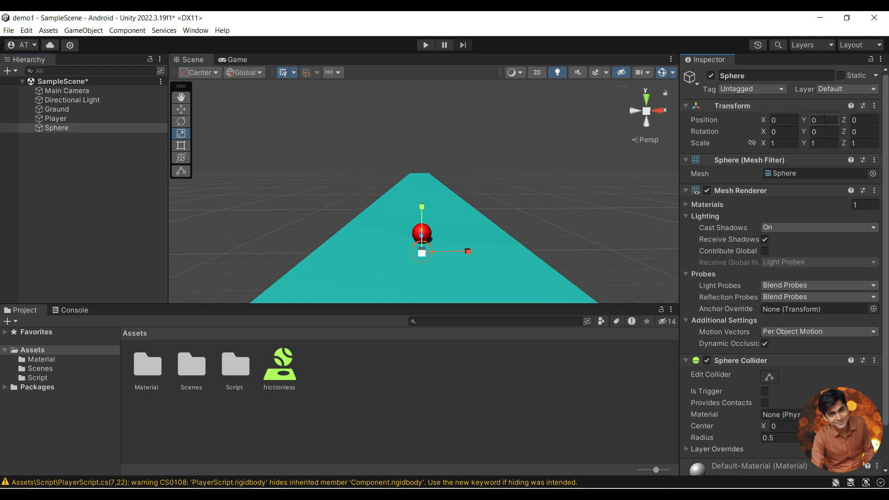
type("1")
left_click(519, 171)
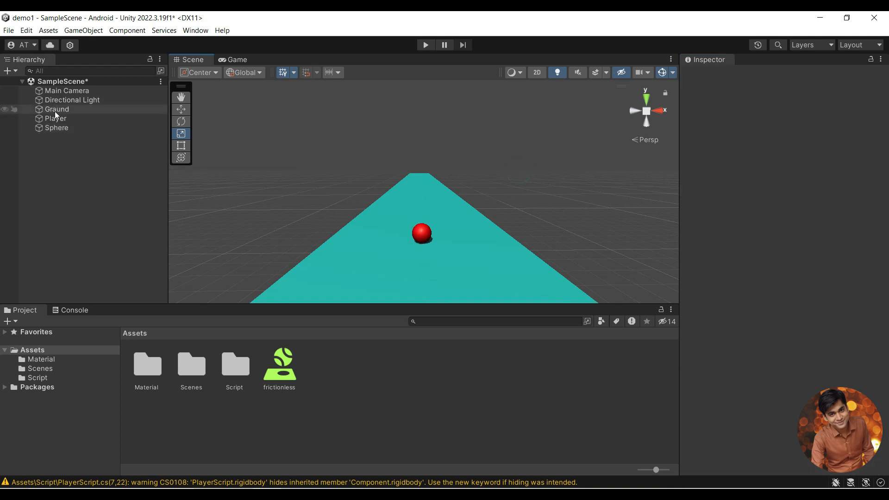
- Move the new sphere beside and above the Player, to about X 2.27 and Y 1.87
left_click(54, 128)
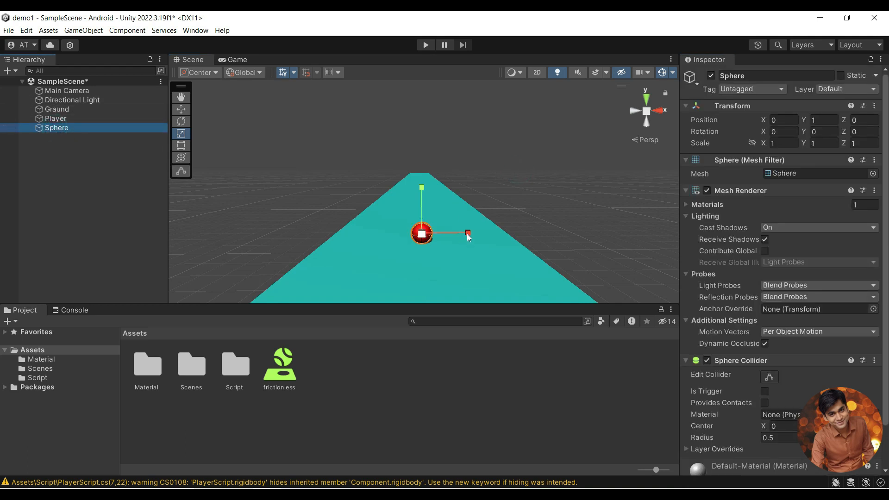
left_click_drag(467, 232, 524, 233)
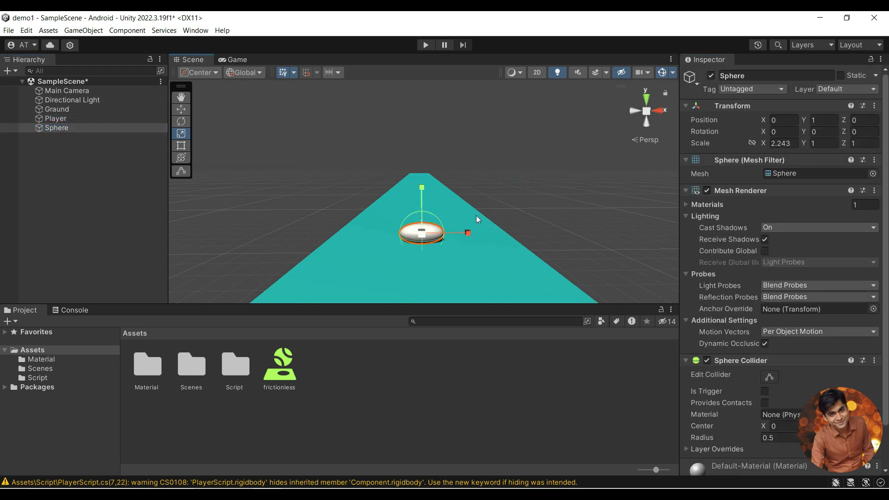
key("ctrl+z")
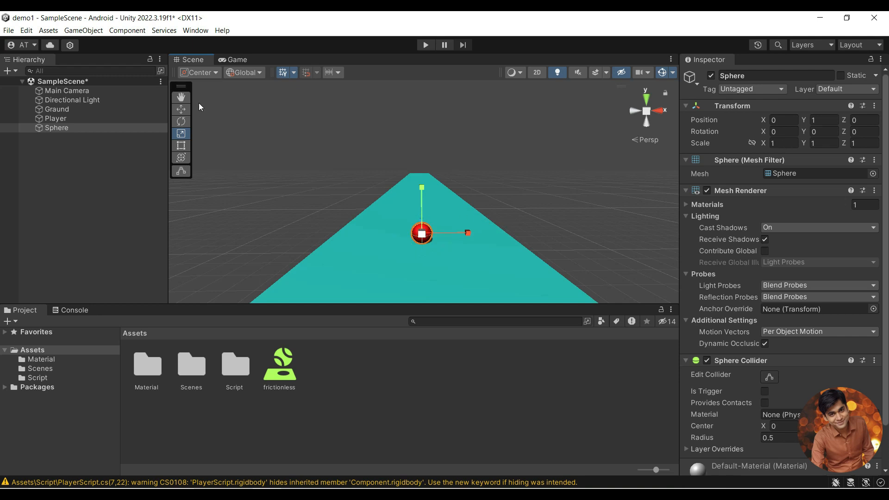
left_click(181, 109)
left_click_drag(467, 232, 513, 234)
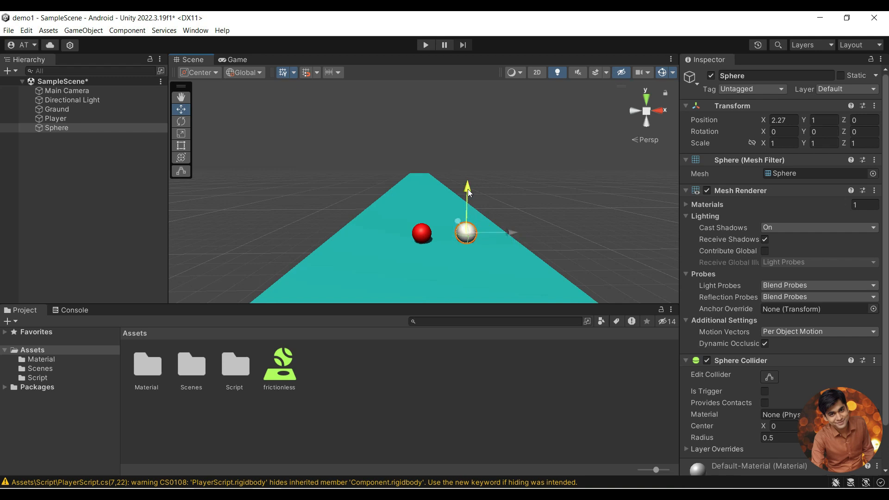
left_click_drag(469, 193, 474, 168)
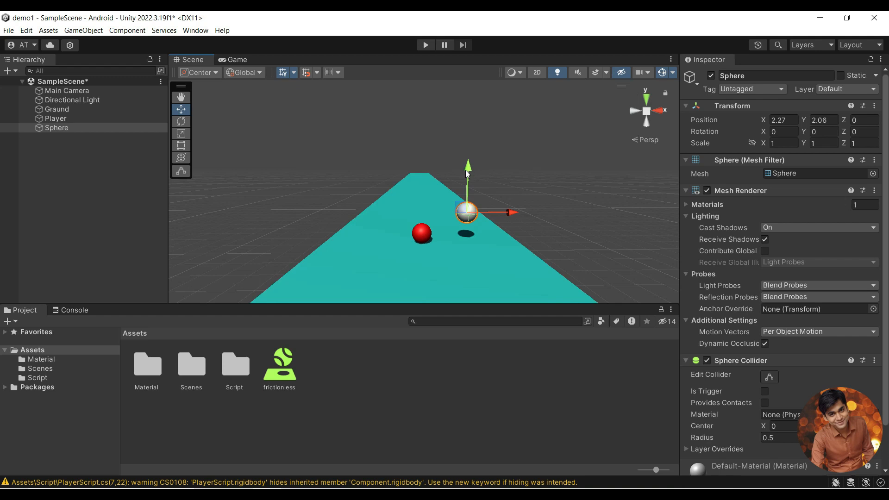
mouse_move(465, 171)
left_mouse_down()
mouse_move(469, 181)
mouse_move(469, 171)
left_mouse_up()
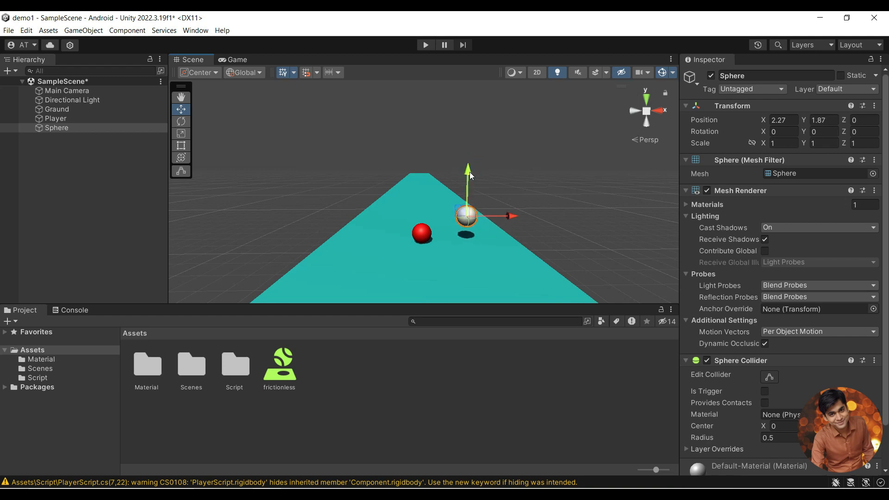
- Apply the red Color material from the Material folder to the new sphere
double_click(148, 370)
left_click_drag(199, 364, 465, 226)
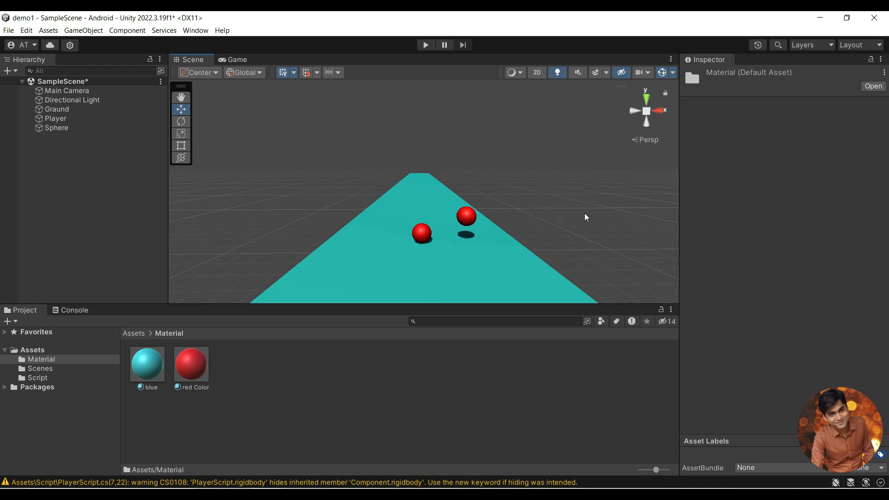
left_click(621, 204)
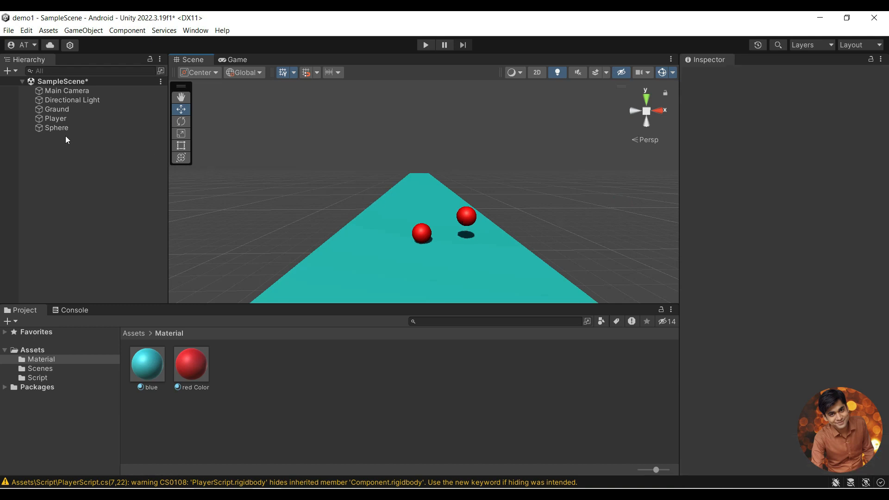
- Rename the new red sphere as RedOpstical
left_click(54, 126)
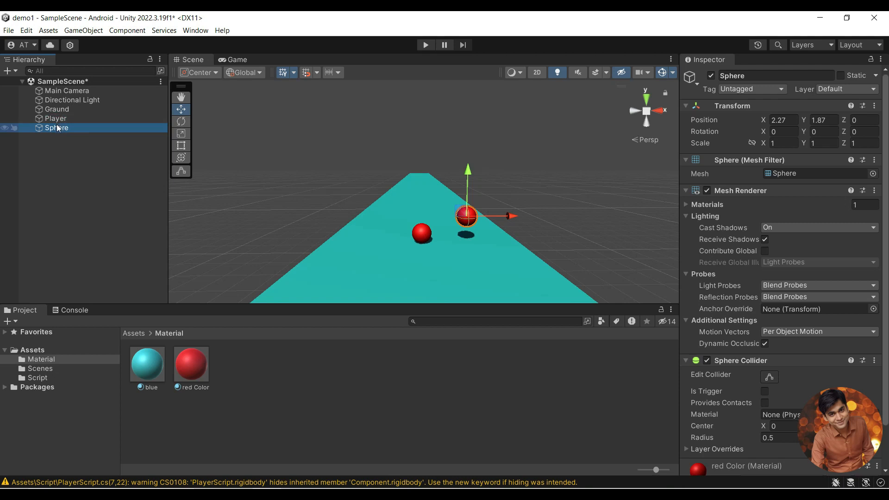
left_click(723, 76)
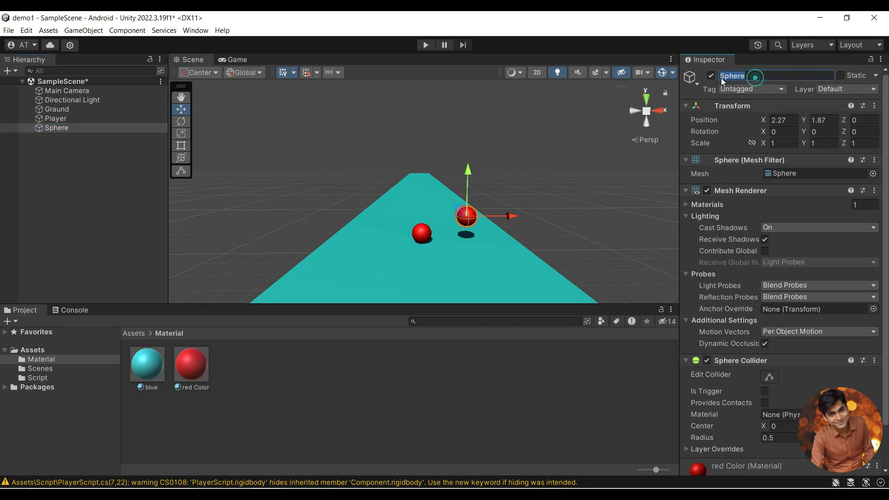
type("ReOpstical")
key("Return")
left_click(55, 175)
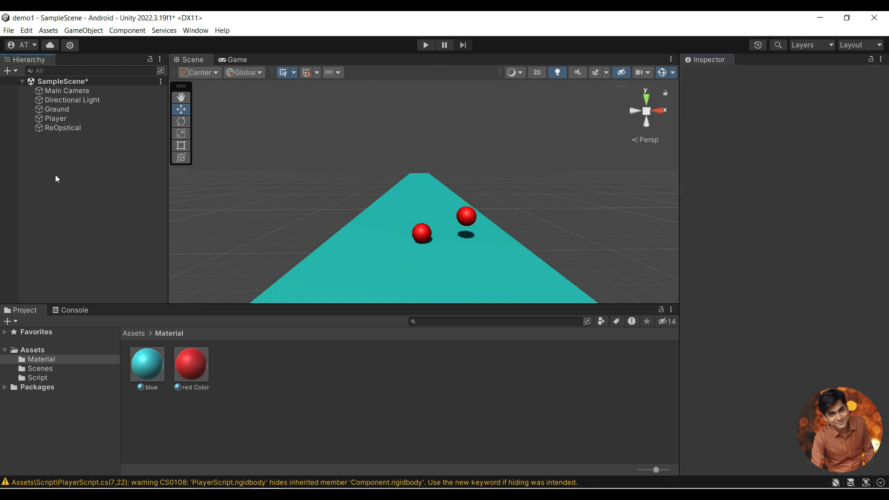
left_click(53, 119)
left_click(57, 128)
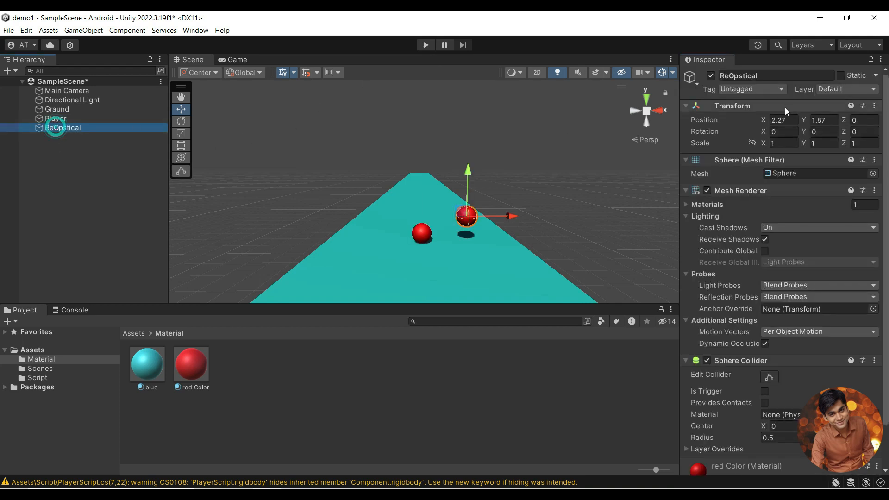
left_click(735, 76)
left_click(730, 77)
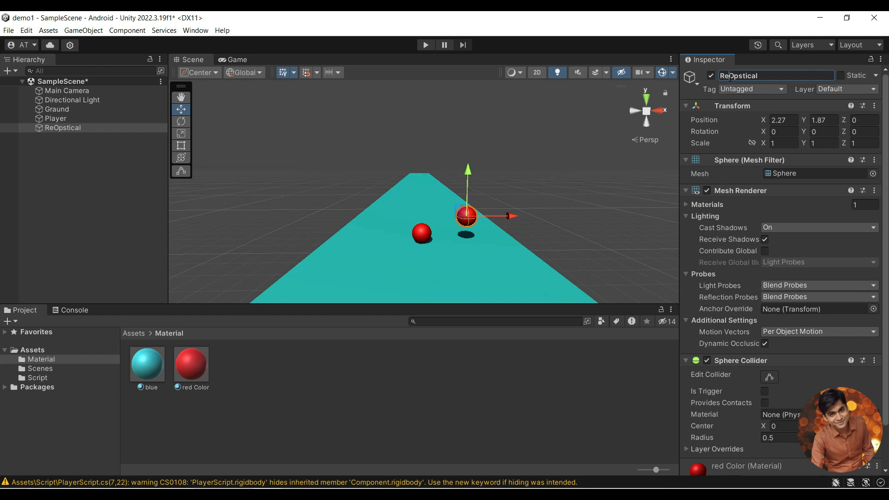
type("d")
- Duplicate RedOpstical and rename the copy as GreenOpstical
left_click(71, 132)
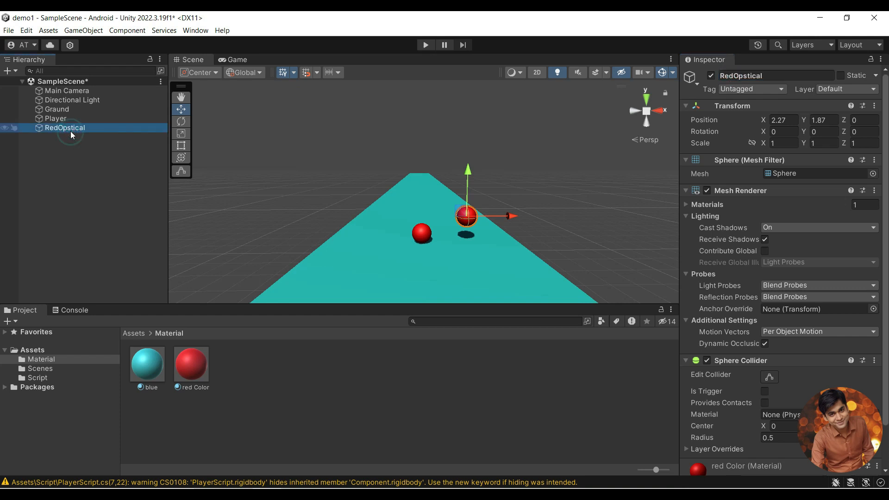
key("ctrl+d")
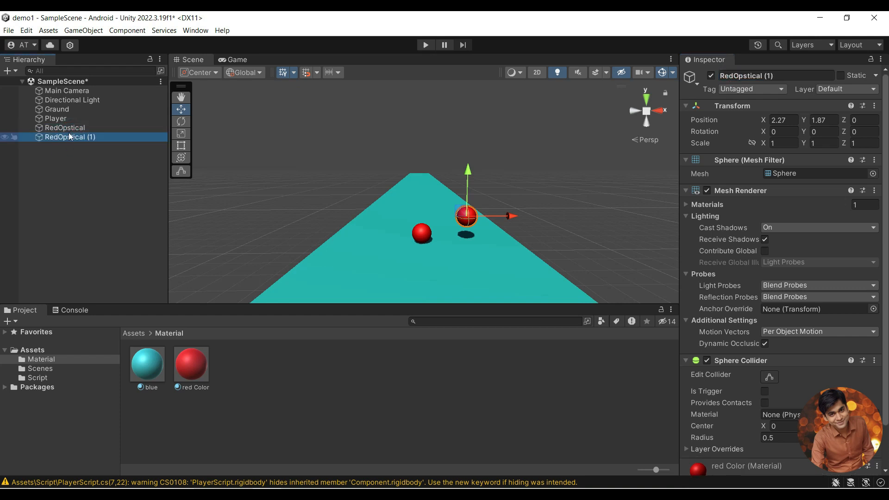
left_click(56, 137)
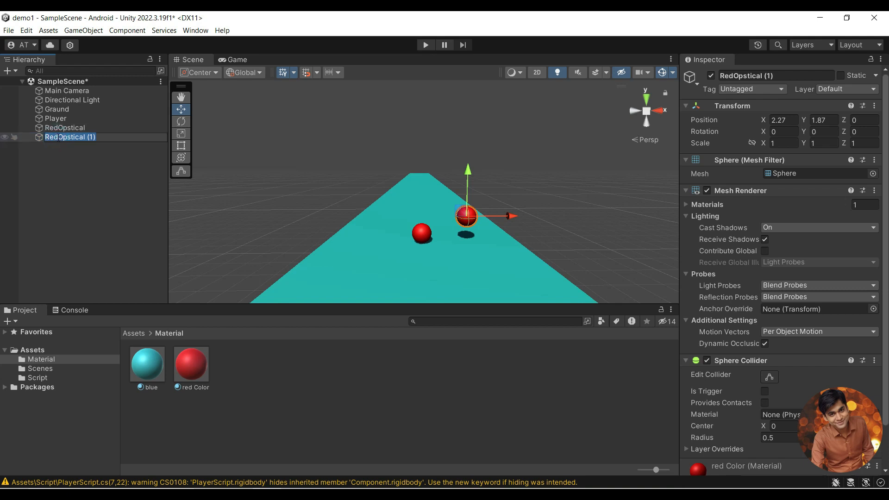
key("Home")
key("Delete")
key("Delete")
key("Delete")
type("Green")
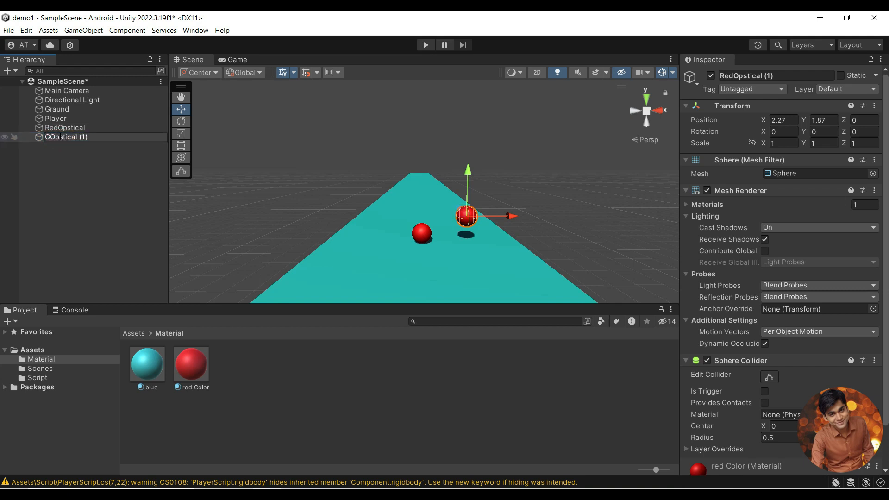
left_click(91, 138)
key("Delete")
key("Delete")
key("Delete")
key("Delete")
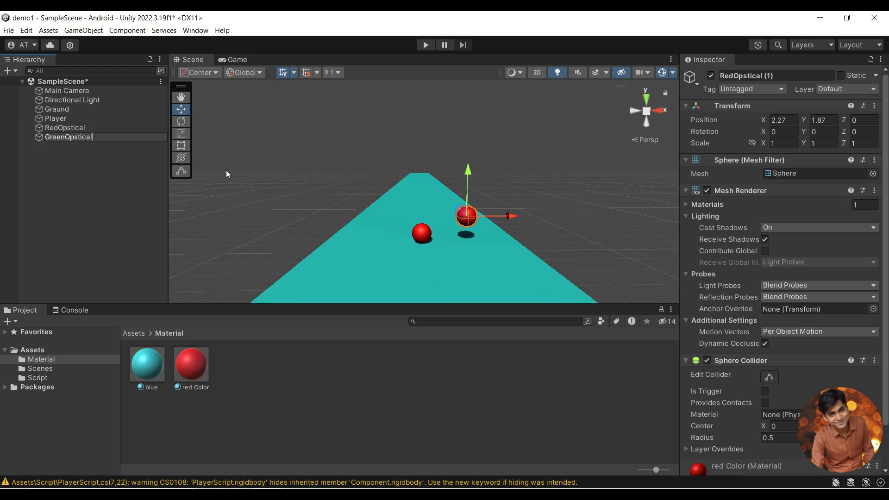
key("Return")
left_click(282, 182)
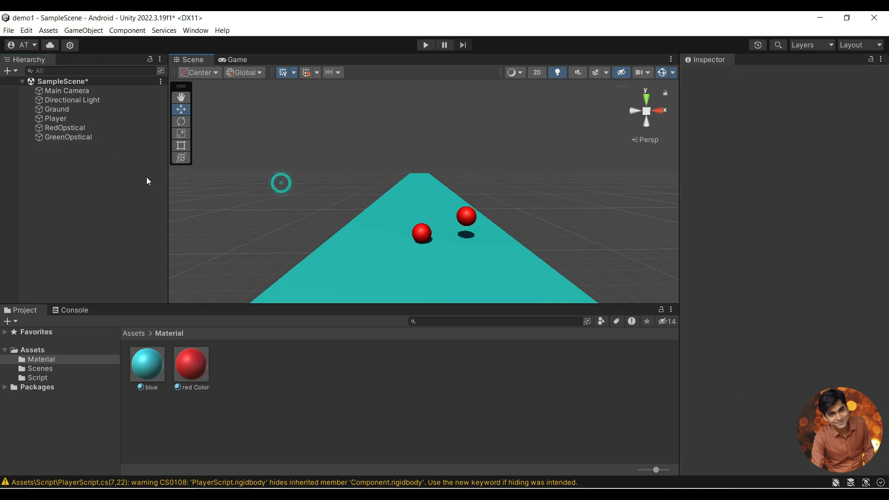
- Move GreenOpstical to about X 0.56 and Z 5.37, set its Y position to 1, and save the scene
left_click(70, 140)
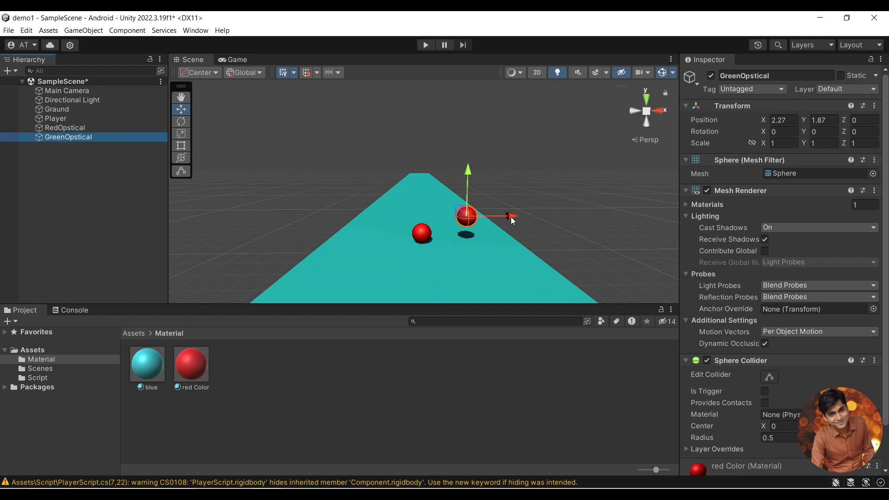
left_click_drag(502, 220, 479, 214)
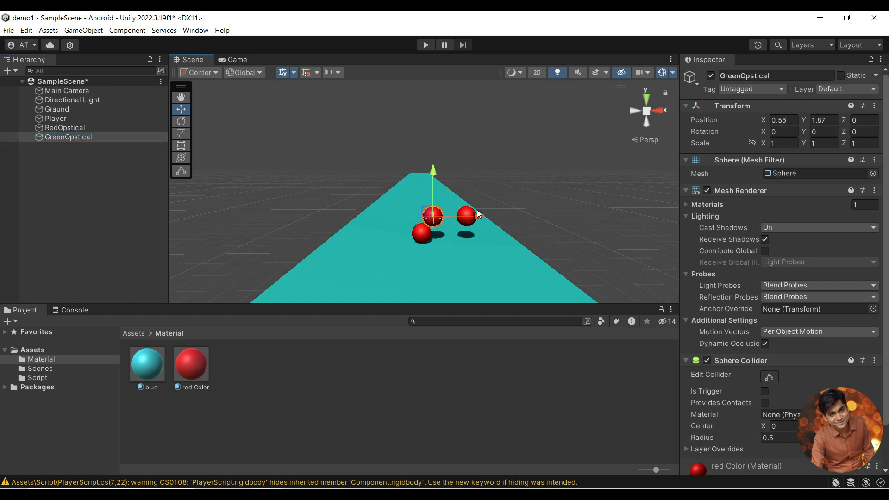
left_click(851, 120)
type("2.28")
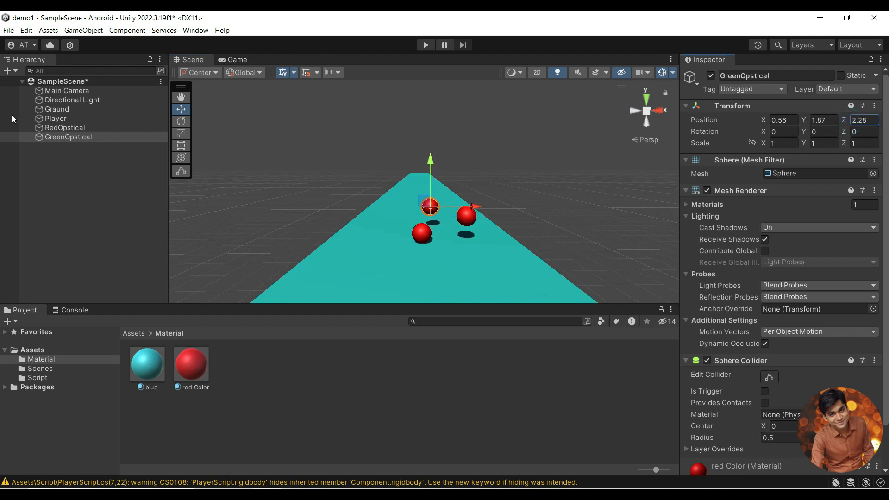
left_click_drag(12, 114, 30, 115)
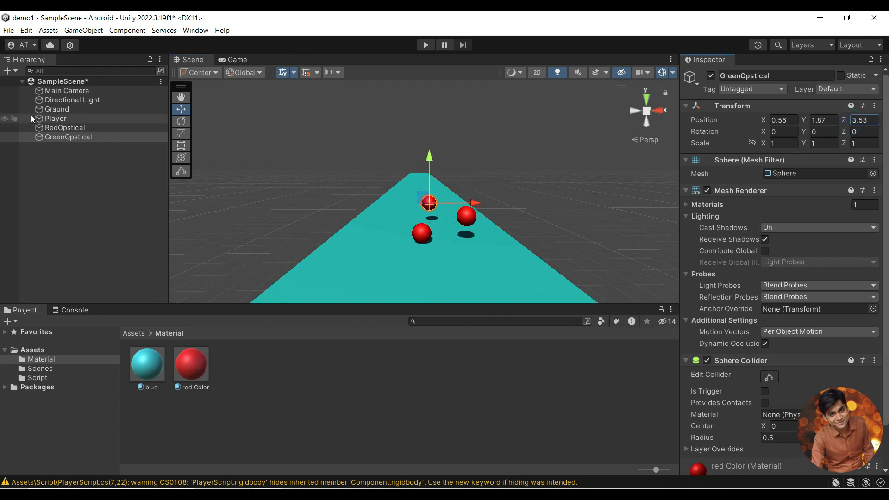
left_click(827, 120)
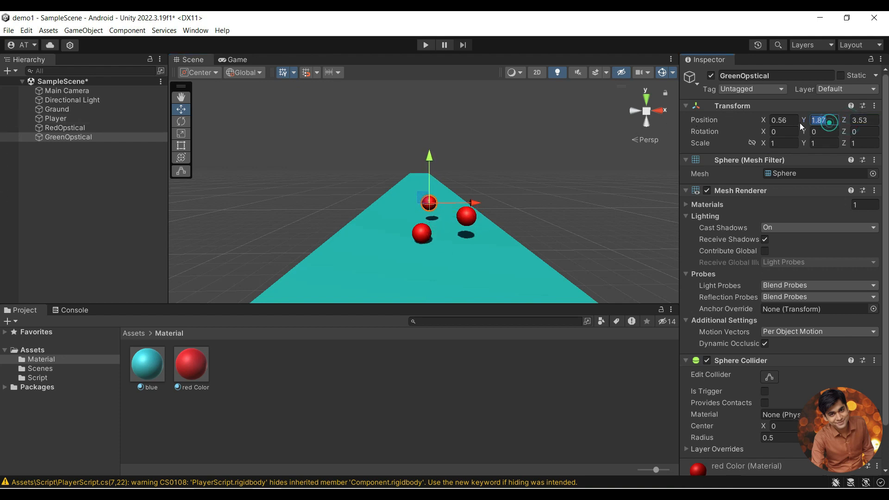
type("1")
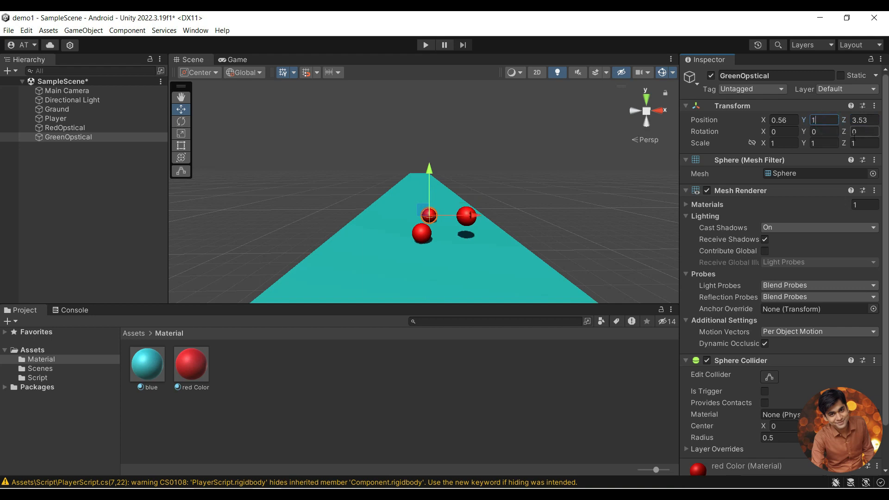
left_click_drag(849, 121, 882, 124)
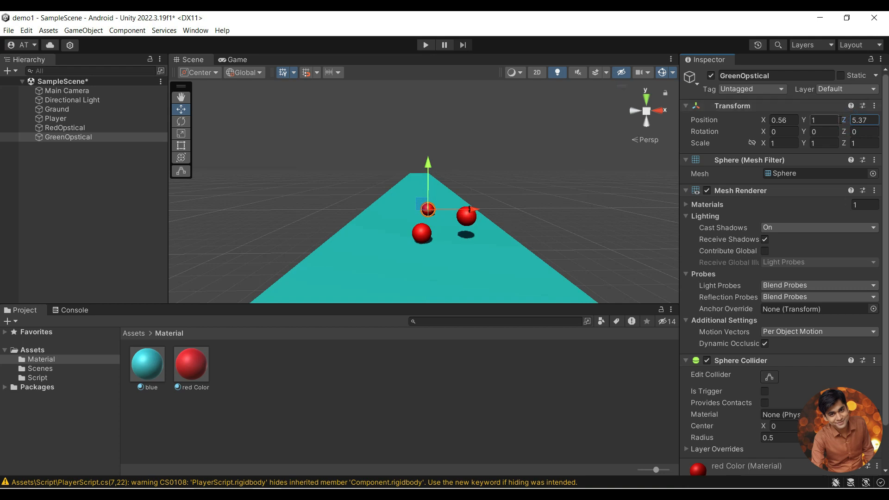
left_click(864, 120)
key("ctrl+s")
- Set RedOpstical's position to Y 1 and Z 5.37, and shift it sideways to about X 3.04
left_click(469, 224)
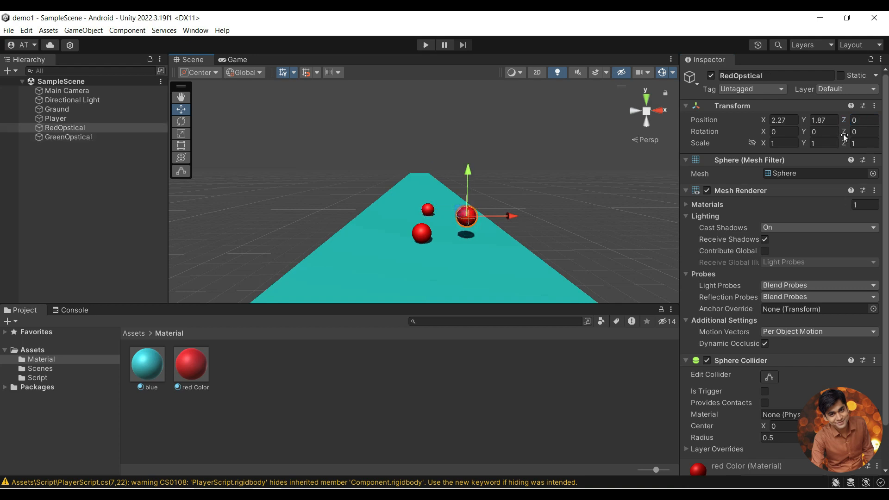
left_click(864, 119)
type("5.37")
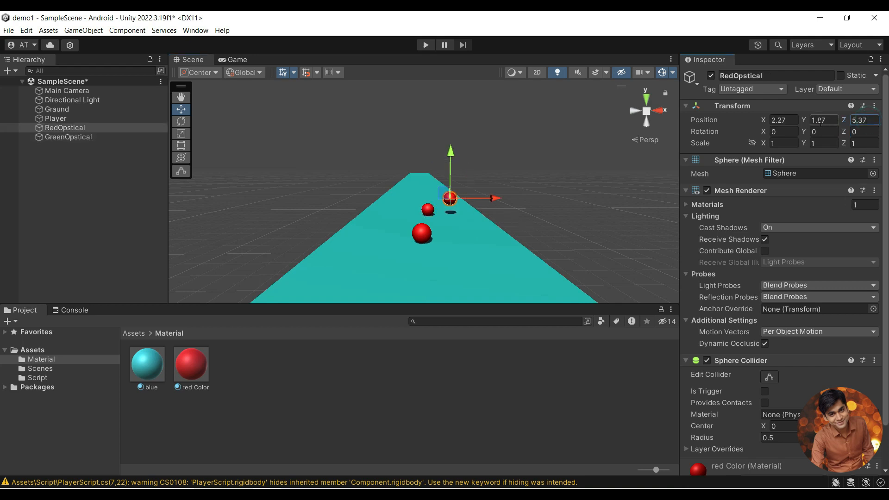
left_click(801, 121)
type("1")
left_click(599, 199)
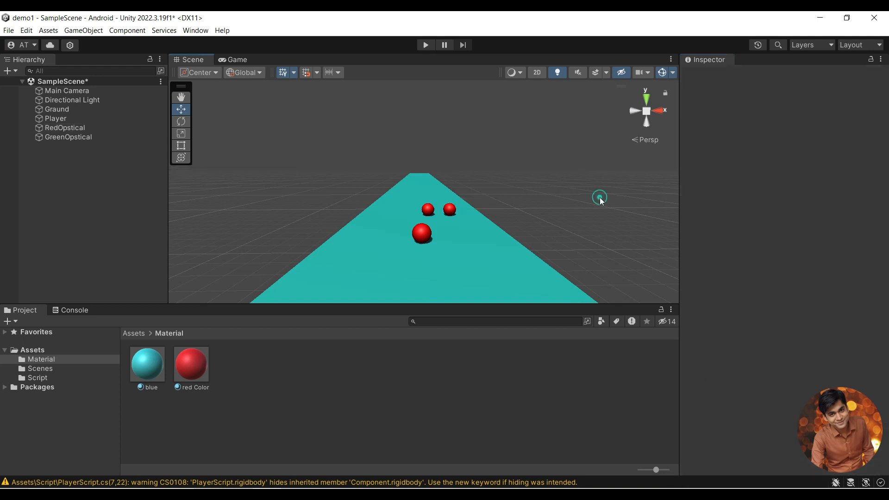
left_click(449, 210)
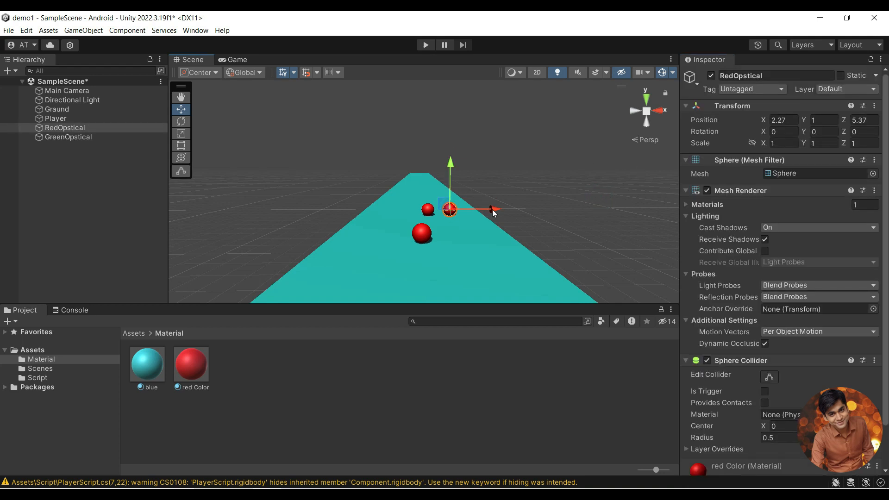
left_click_drag(496, 210, 507, 211)
- Centre GreenOpstical on the ground by setting its X position to 0
left_click(428, 210)
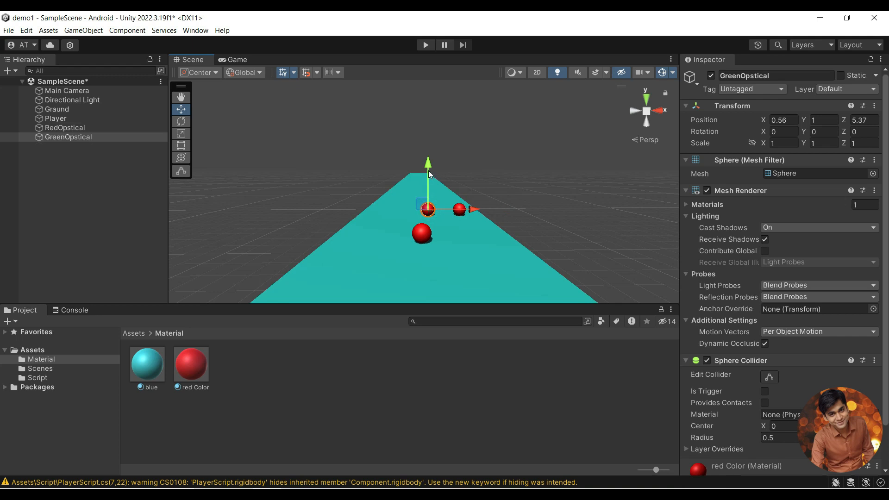
left_click(786, 120)
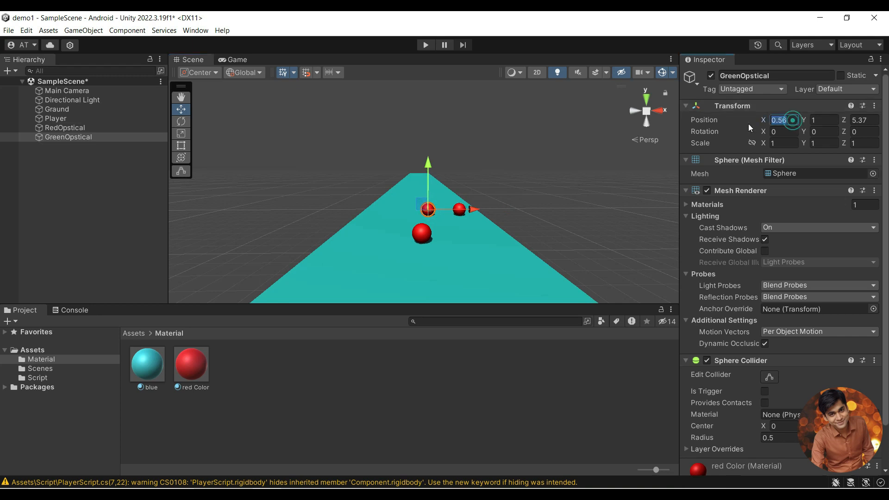
type("0")
left_click(579, 204)
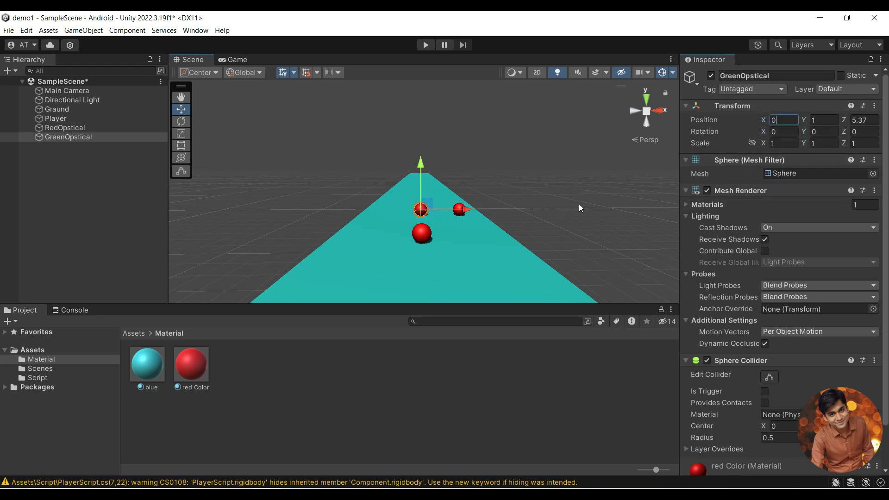
- Duplicate RedOpstical, rename the copy as YellowOpstical and save the scene
left_click(459, 210)
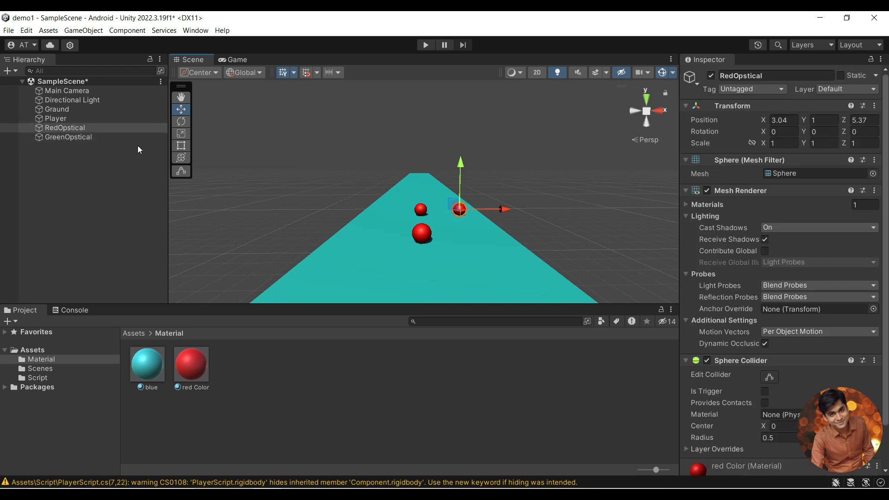
key("ctrl+d")
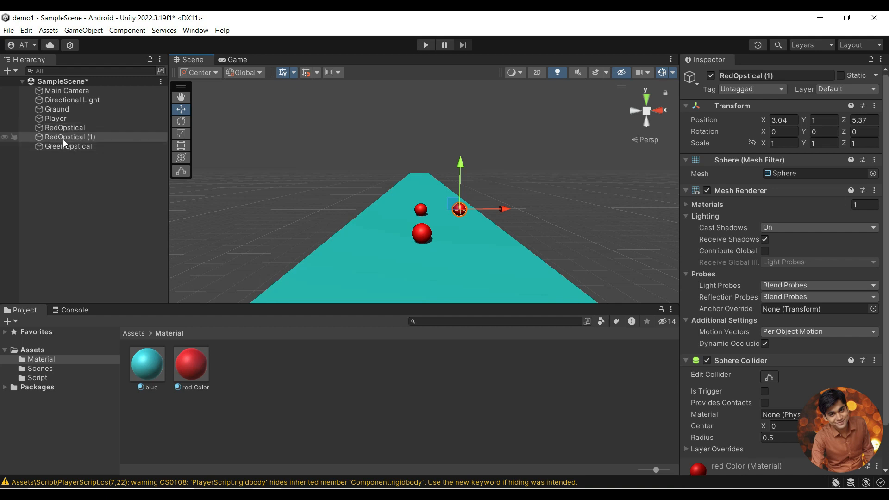
left_click(66, 137)
double_click(66, 137)
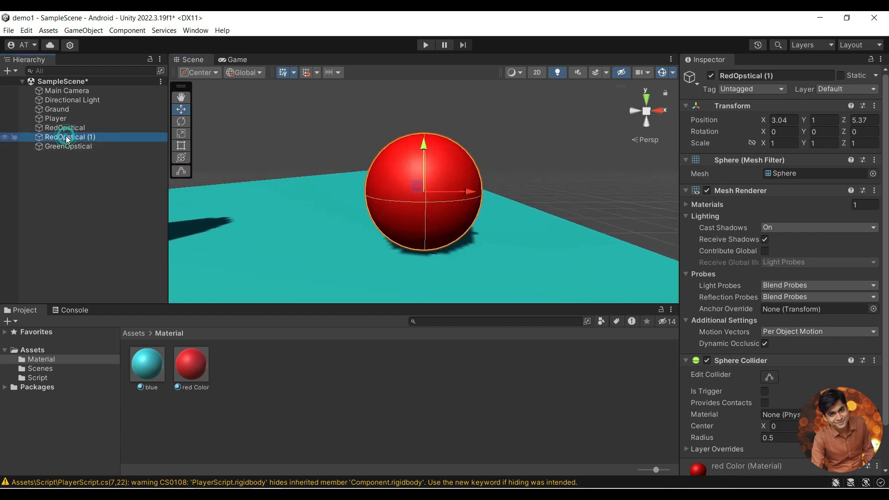
left_click(55, 138)
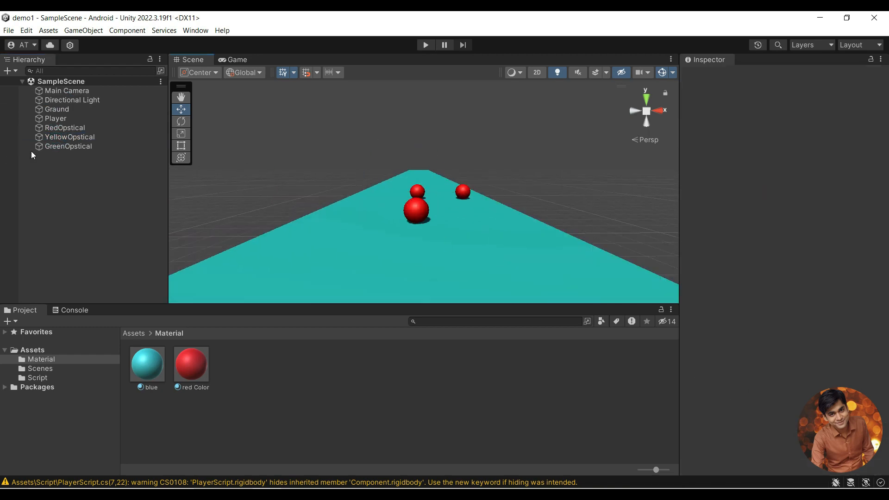
- Mirror YellowOpstical to the opposite side of the ground by setting its X position to -3.04
left_click(67, 137)
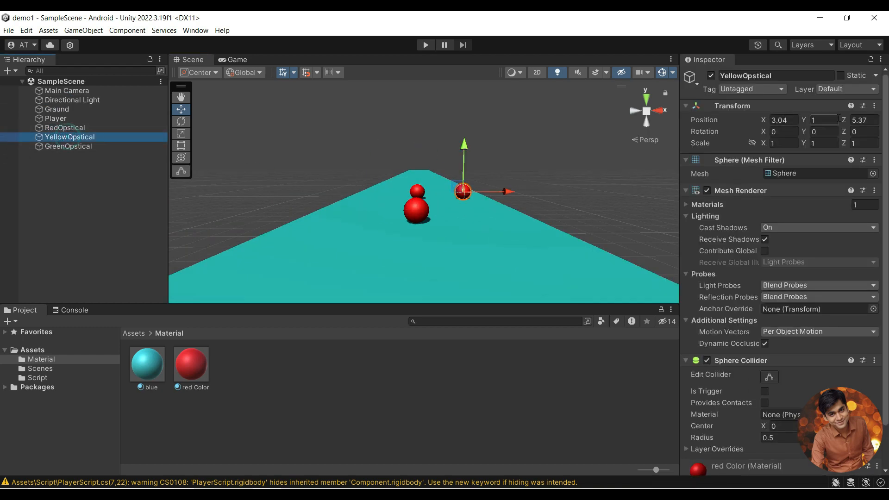
left_click(856, 119)
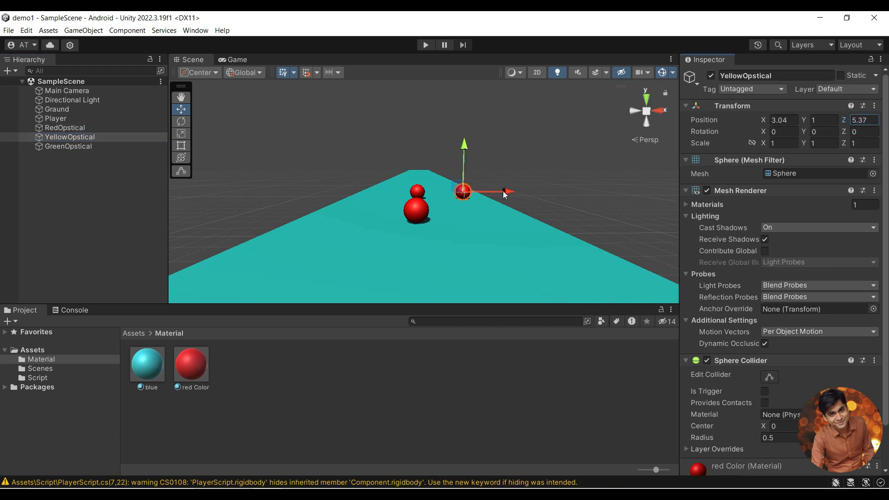
left_click(772, 120)
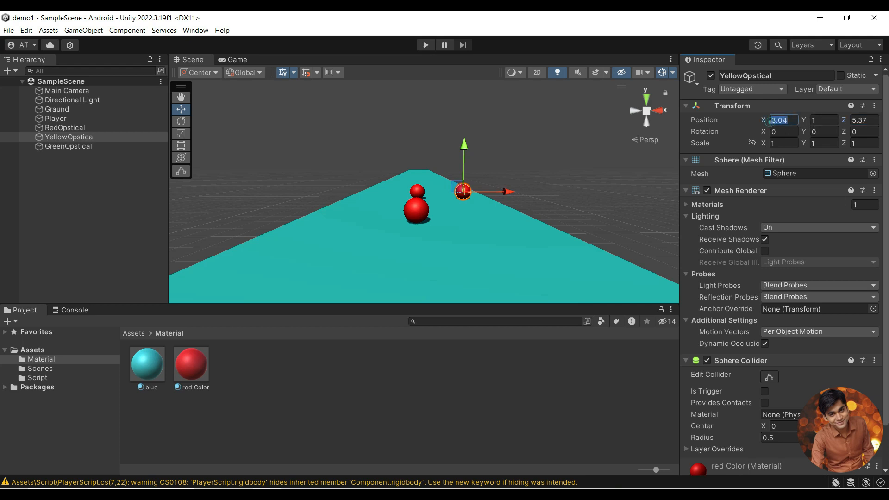
left_click(771, 120)
type("-")
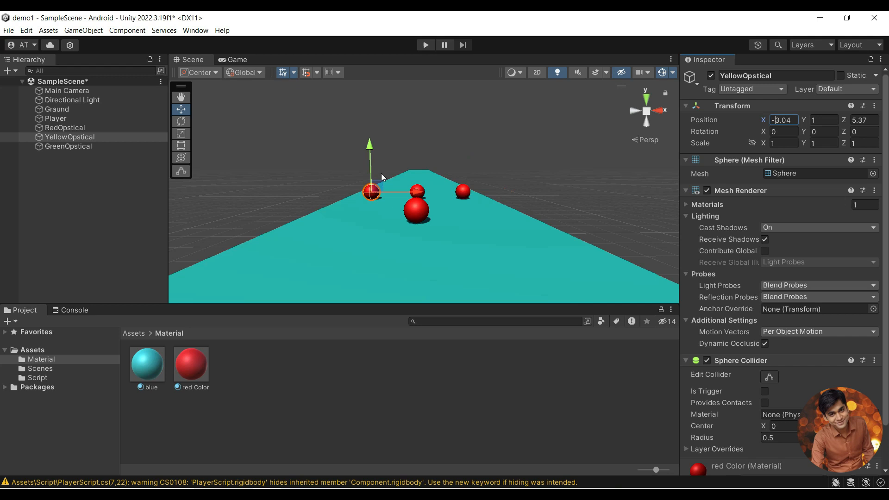
left_click(602, 192)
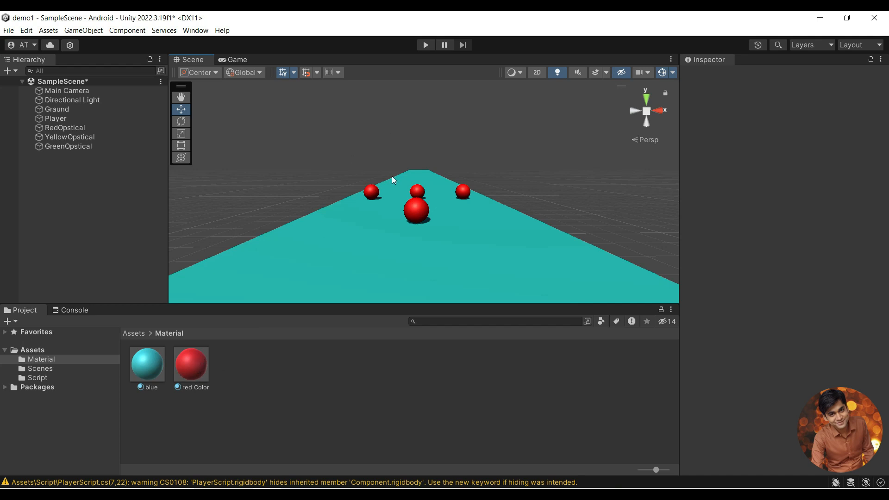
- Create a new material named Green in the Material folder
right_click(248, 367)
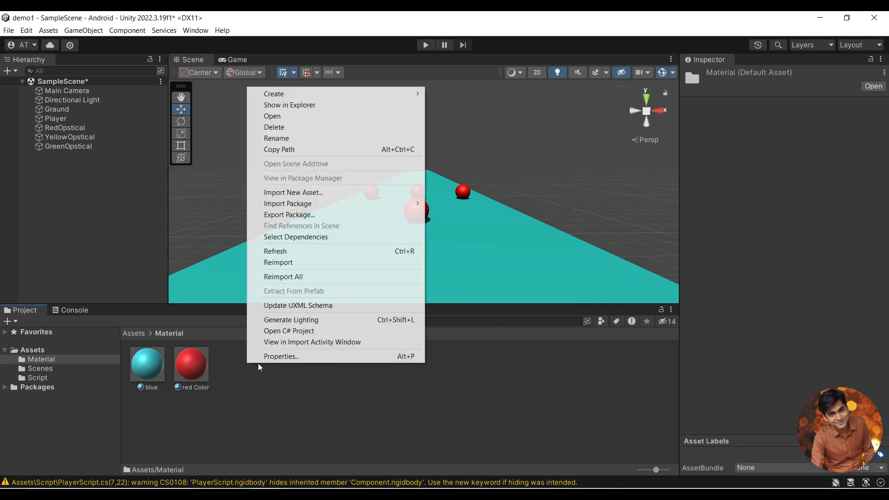
mouse_move(305, 96)
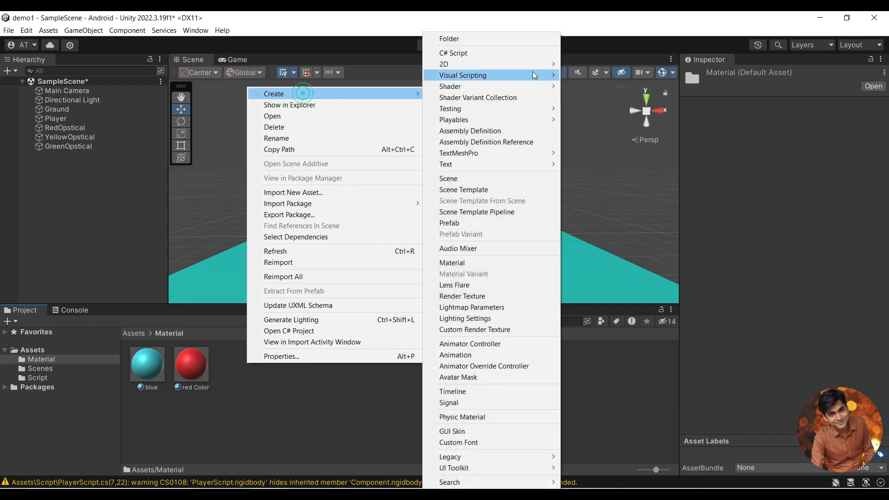
left_click(463, 263)
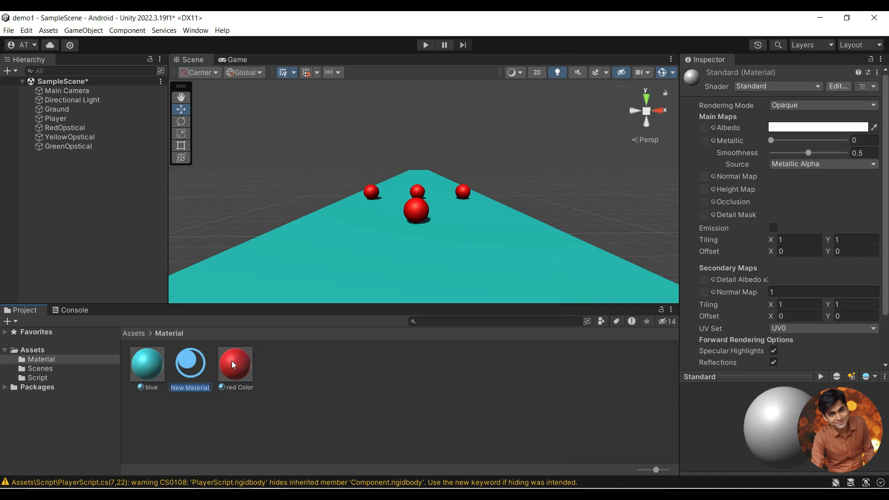
type("Green")
key("Return")
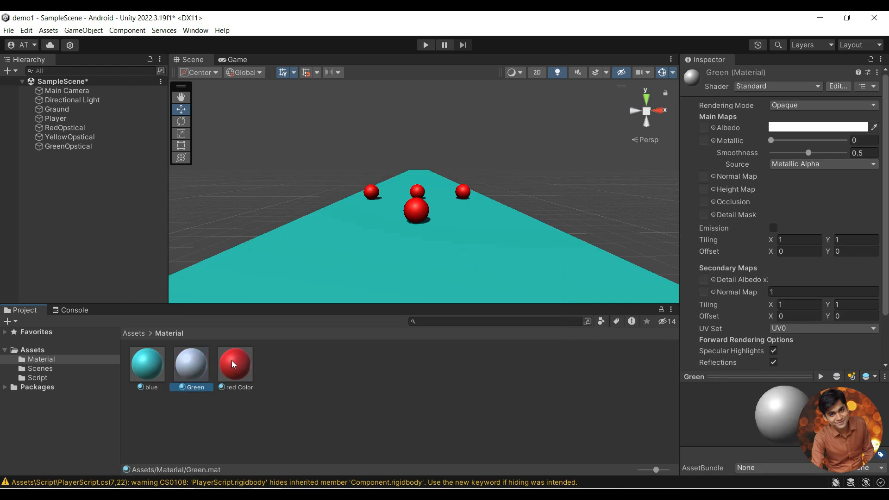
- Set the Green material's albedo to a bright, fully saturated green and apply the material to GreenOpstical
left_click(821, 128)
left_click(790, 171)
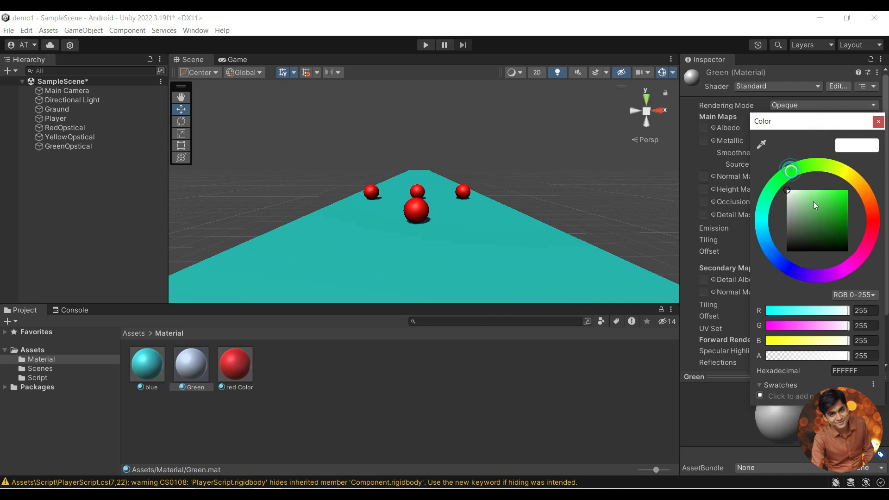
left_click_drag(789, 193, 848, 192)
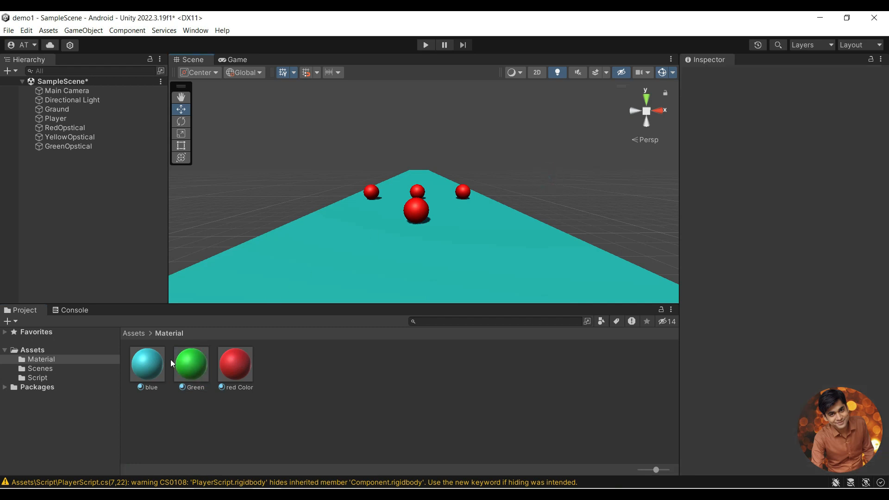
left_click_drag(191, 363, 76, 147)
- Create another material named Yello in the Material folder
right_click(281, 372)
left_click(344, 96)
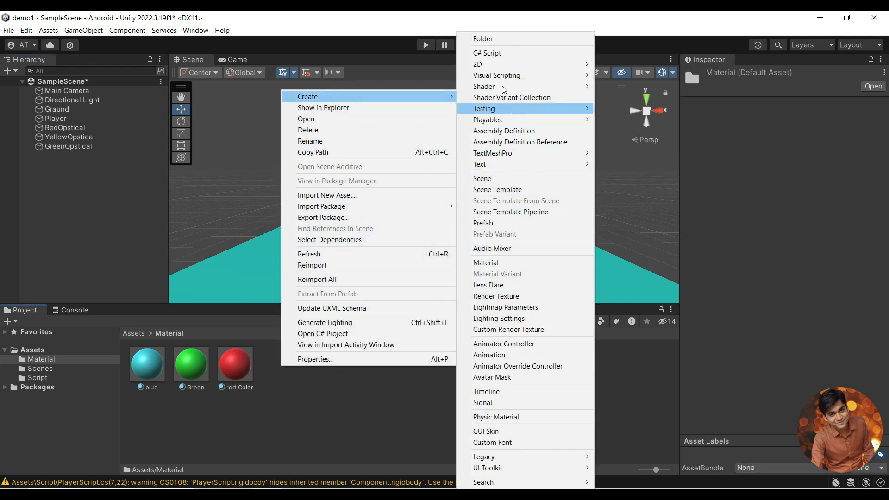
left_click(486, 263)
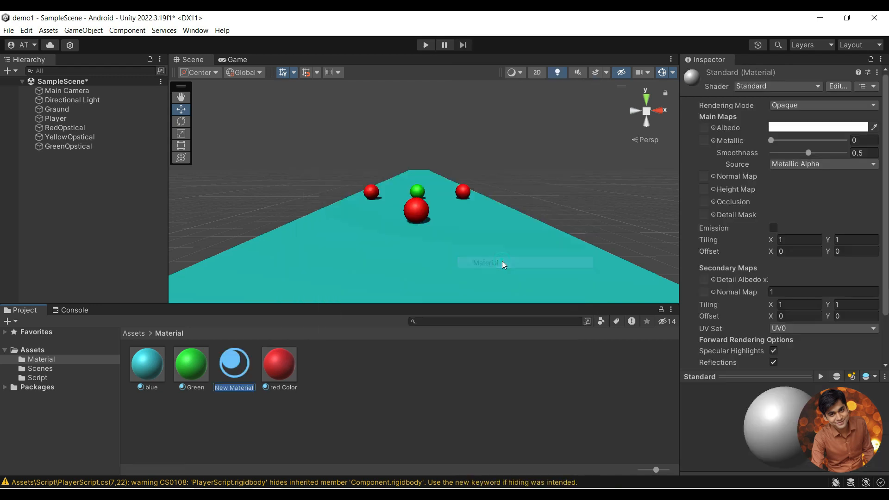
type("Y")
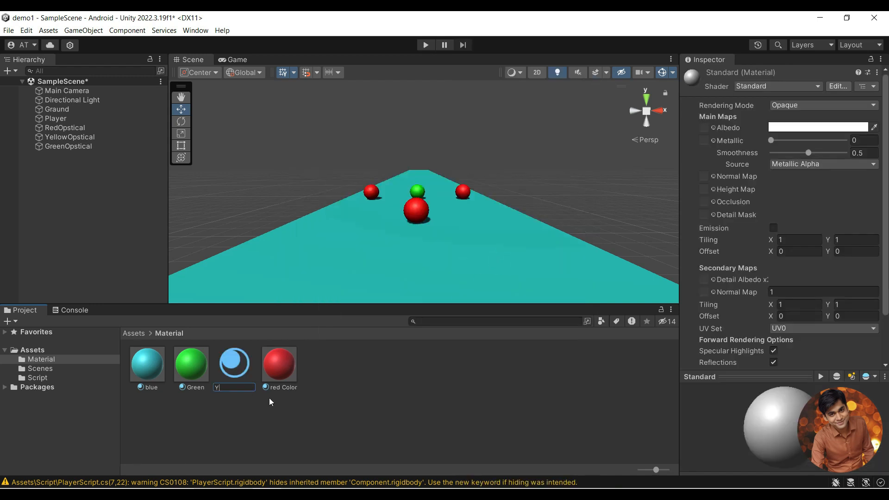
type("ello")
key("Return")
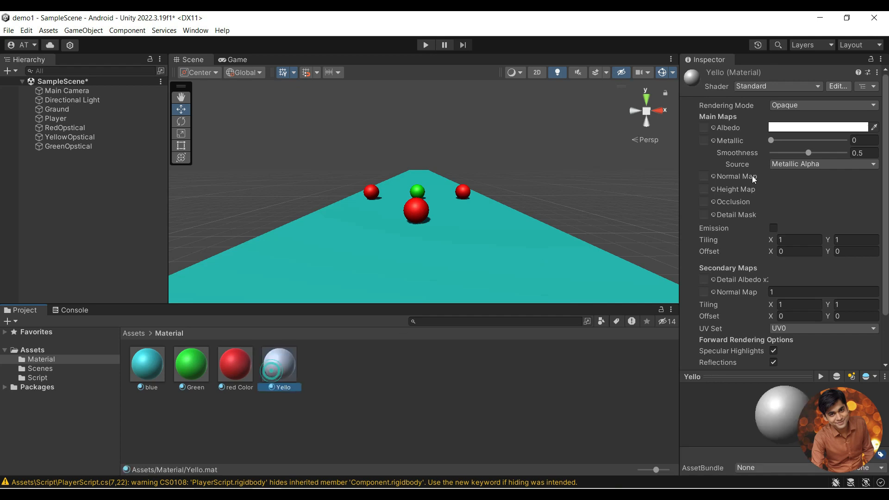
- Set the Yello material's albedo to yellow (FFEE00) and apply the material to YellowOpstical
left_click(793, 131)
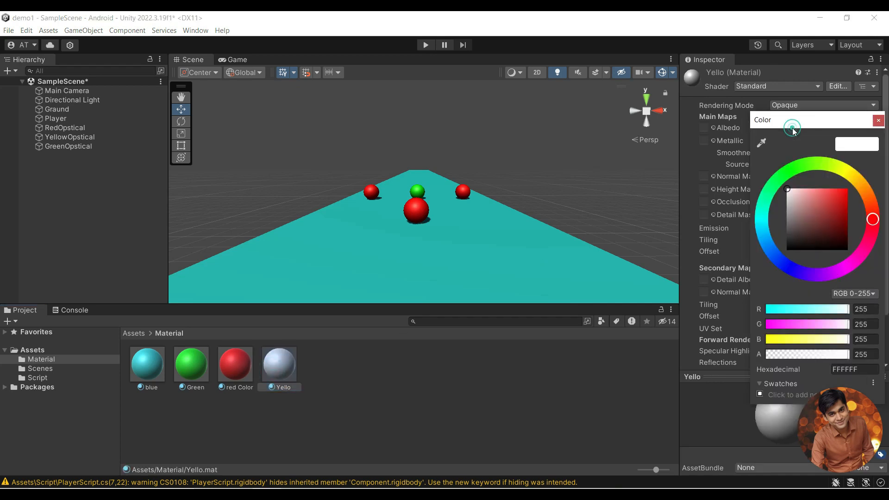
left_click(852, 172)
mouse_move(802, 200)
left_mouse_down()
mouse_move(855, 197)
mouse_move(865, 164)
left_mouse_up()
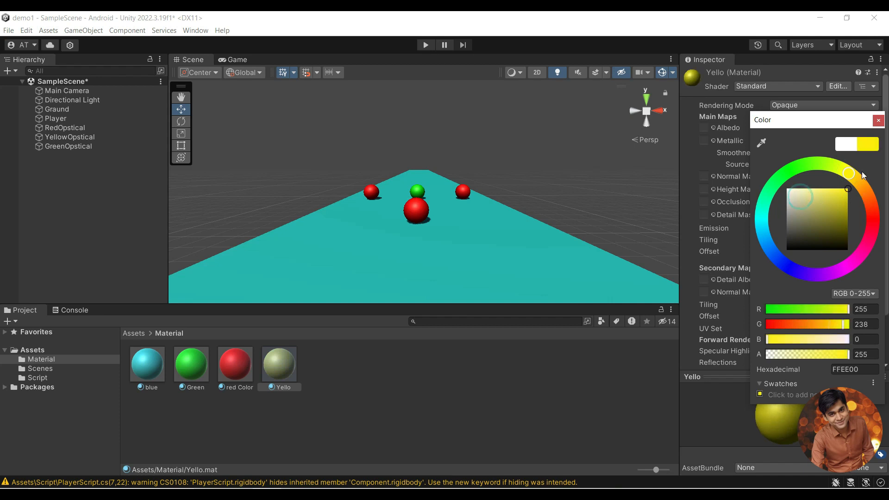
left_click(375, 390)
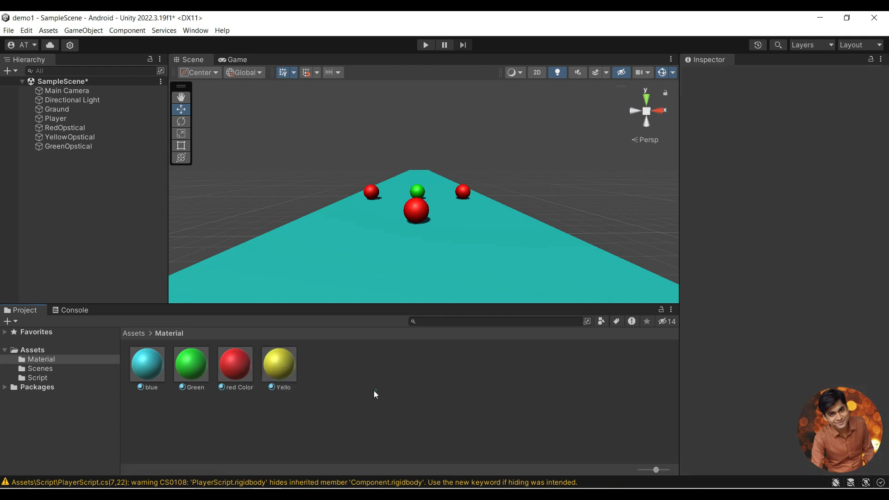
left_click(280, 366)
left_click_drag(282, 366, 65, 140)
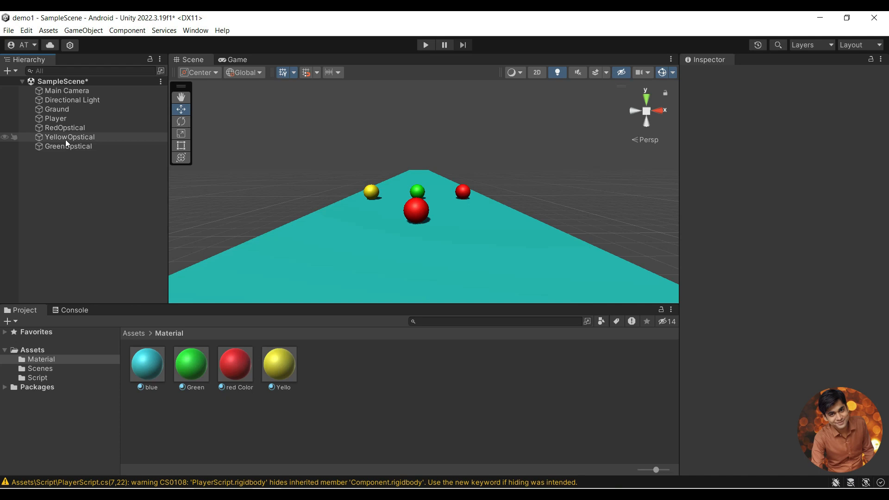
left_click(275, 144)
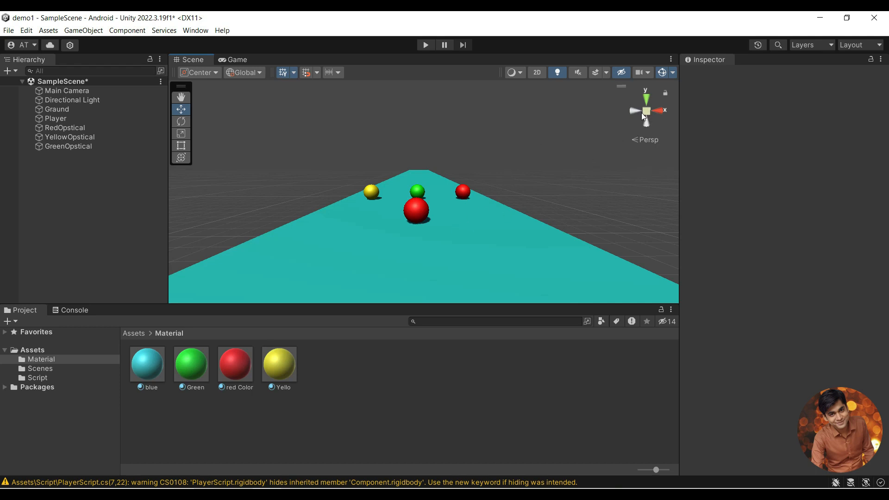
- Duplicate the row of three obstacle spheres from the top view and move the copies forward along the ground to about Z 8.41
left_click(646, 99)
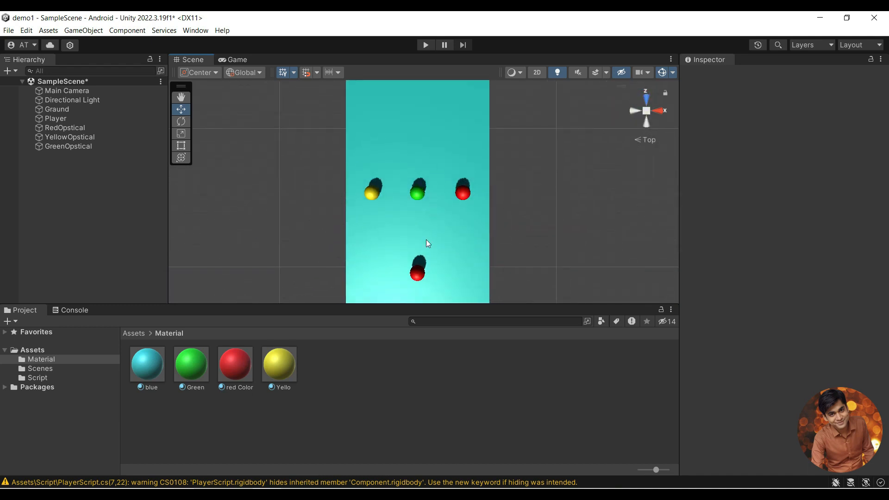
scroll(421, 252, "down", 5)
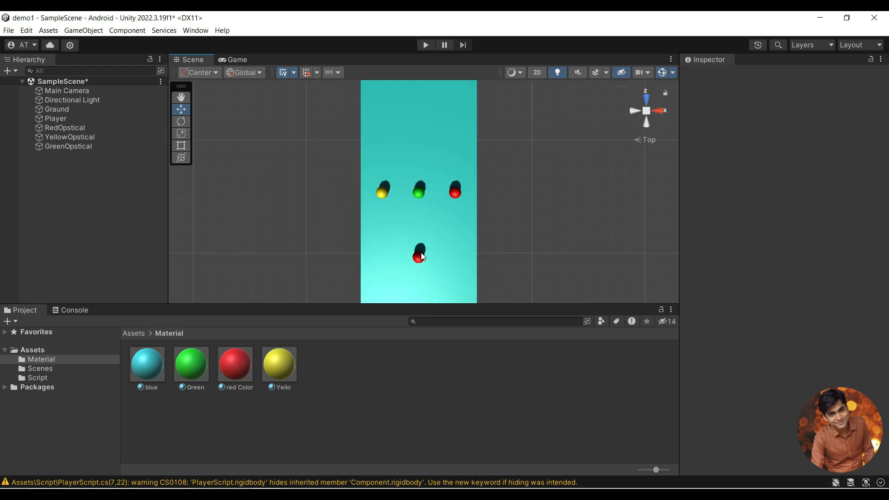
scroll(421, 253, "up", 1)
scroll(421, 252, "down", 1)
scroll(421, 253, "down", 1)
scroll(422, 253, "up", 1)
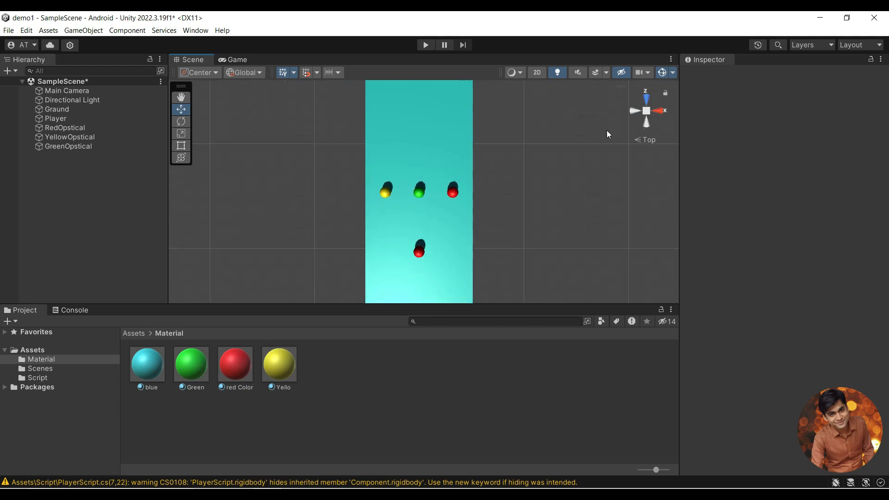
left_click(647, 113)
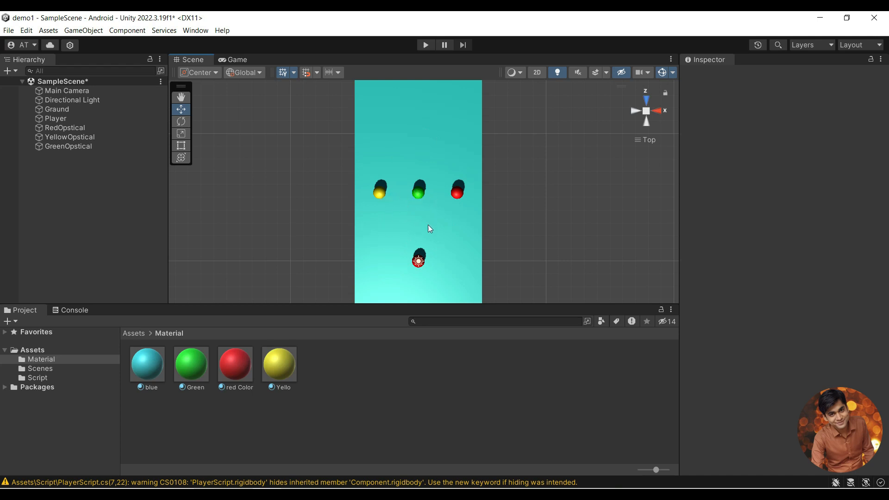
scroll(422, 244, "up", 3)
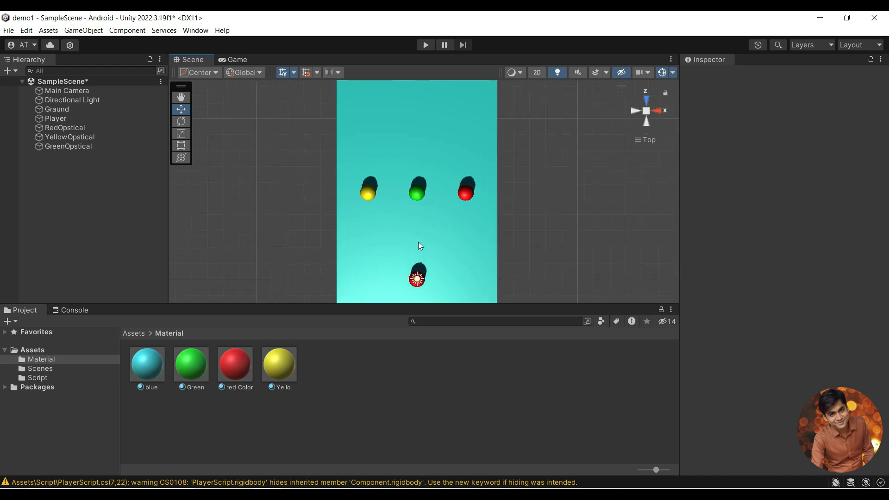
scroll(419, 241, "down", 3)
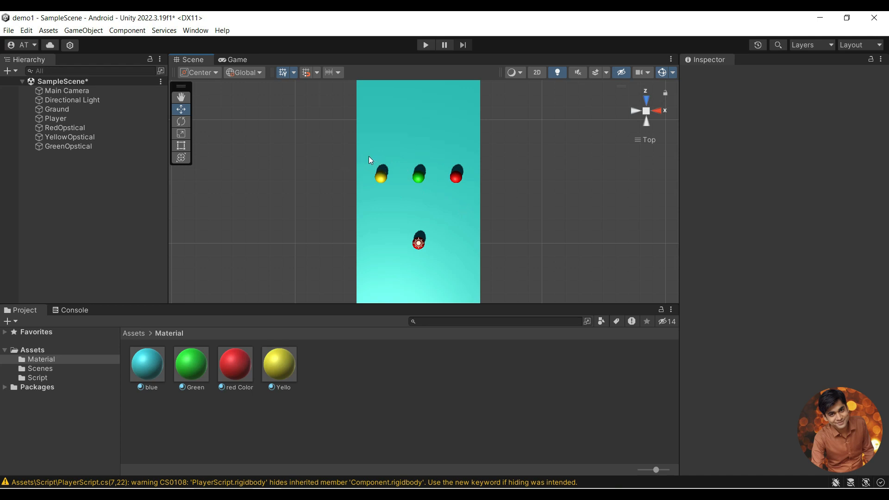
left_click_drag(369, 157, 473, 196)
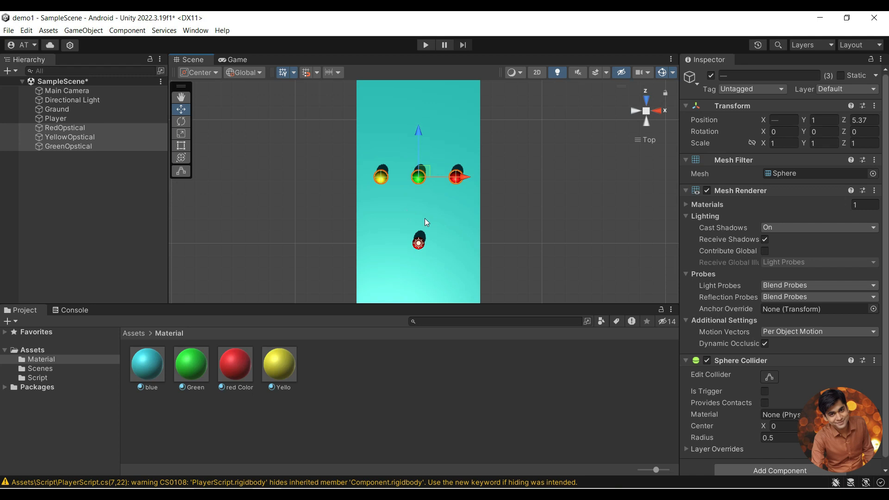
key("ctrl+d")
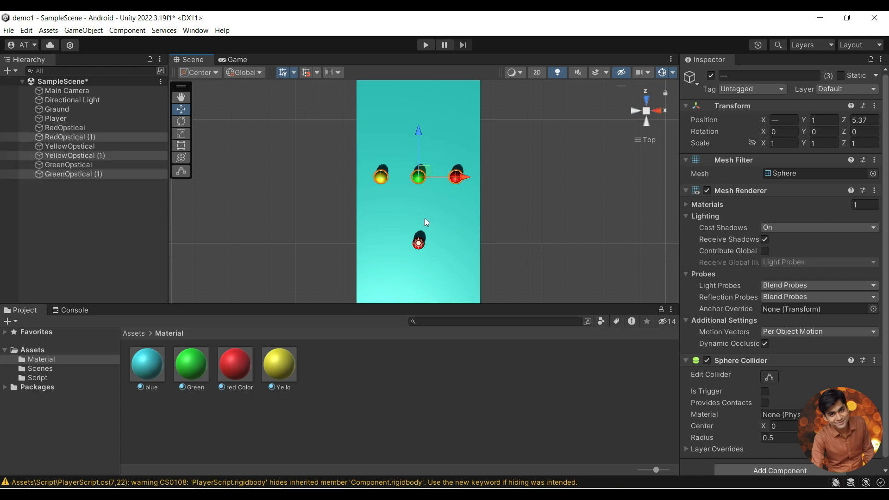
left_click_drag(418, 139, 419, 95)
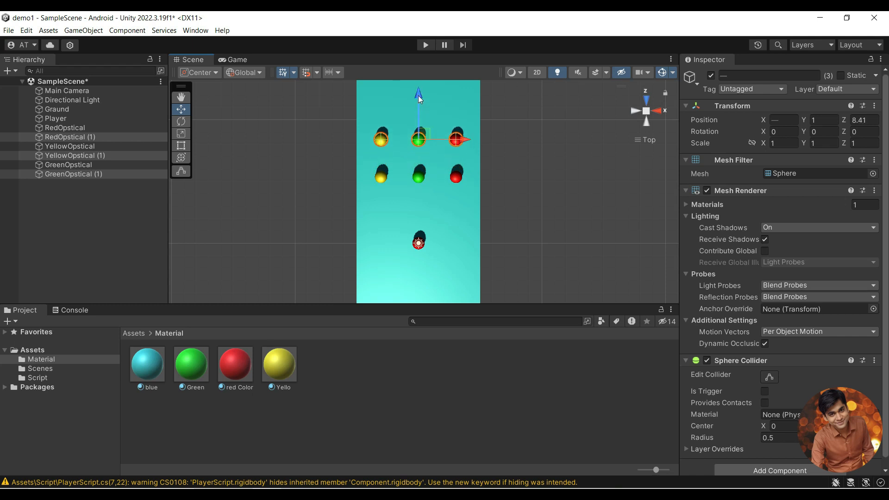
left_click(542, 198)
- Duplicate the second row of obstacle spheres and move the copies forward along the ground to about Z 11.67
scroll(442, 218, "up", 1)
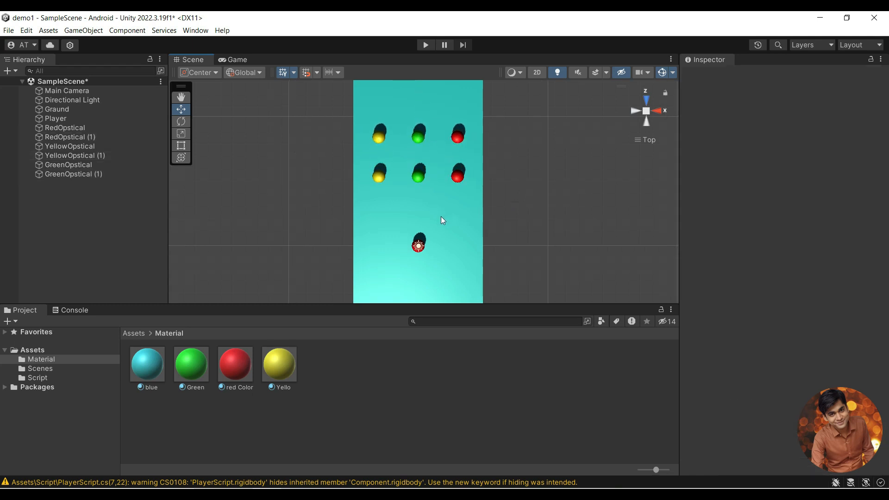
scroll(441, 216, "down", 2)
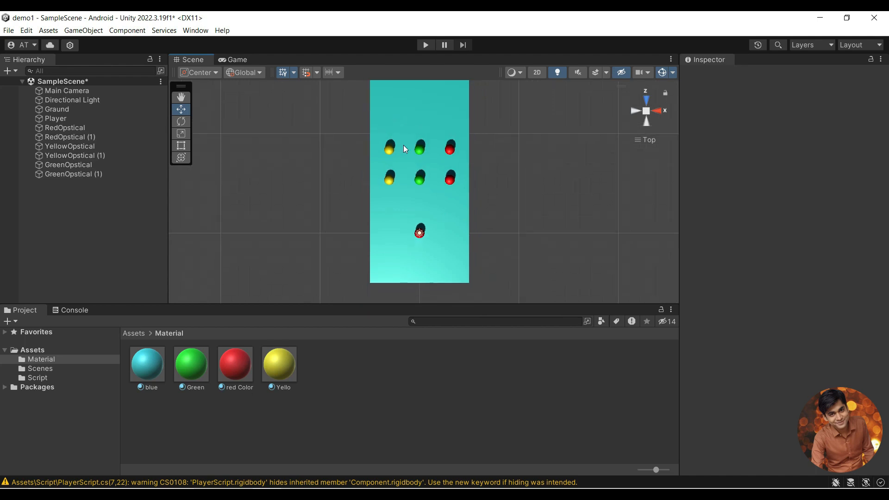
key("Up")
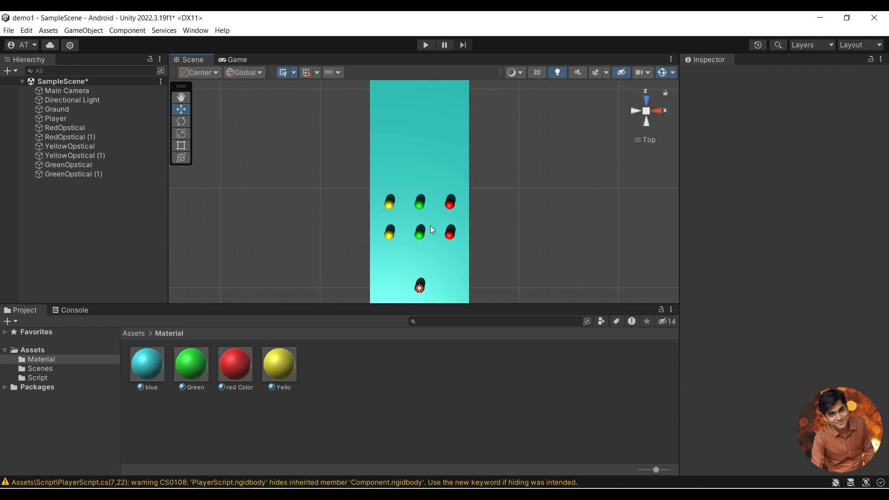
left_click_drag(377, 191, 473, 216)
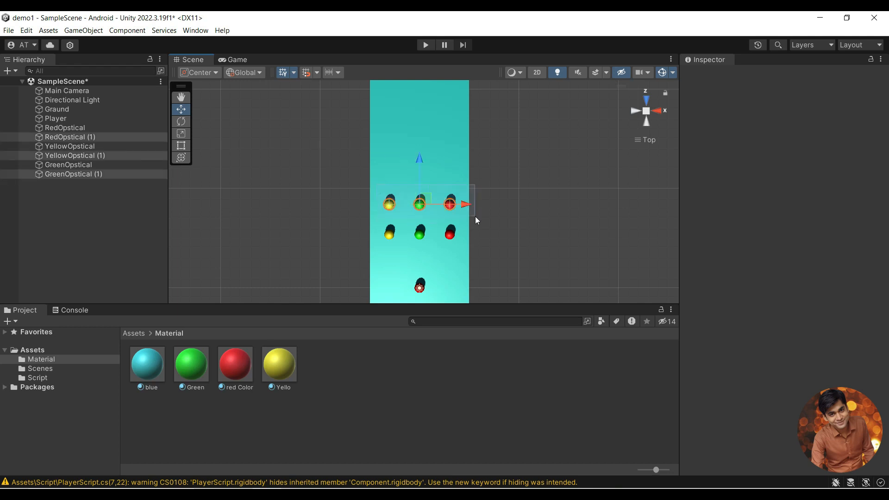
key("ctrl+d")
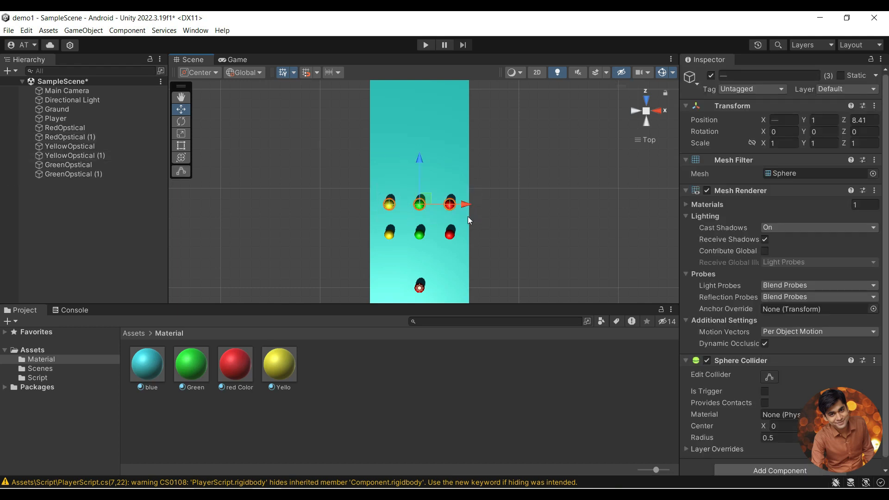
left_click_drag(424, 159, 423, 128)
left_click(564, 189)
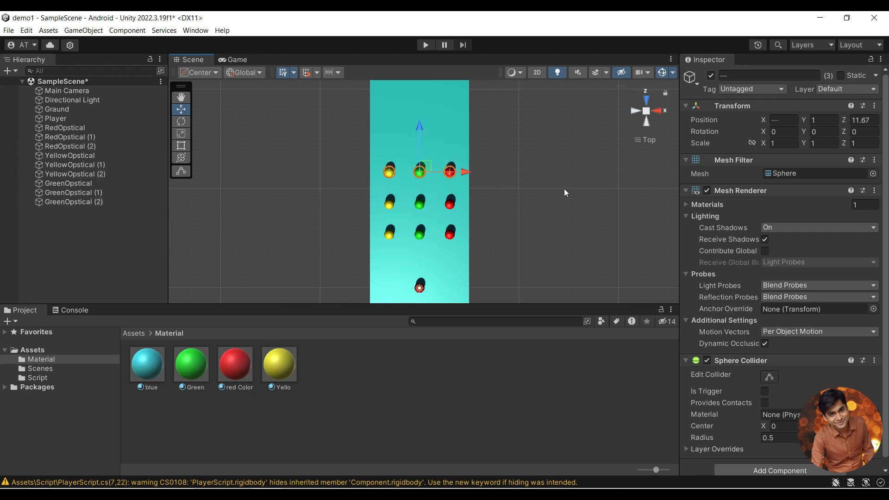
- View the rows in perspective from behind the player and undo the last move of the third obstacle row
left_click(646, 100)
left_click(645, 100)
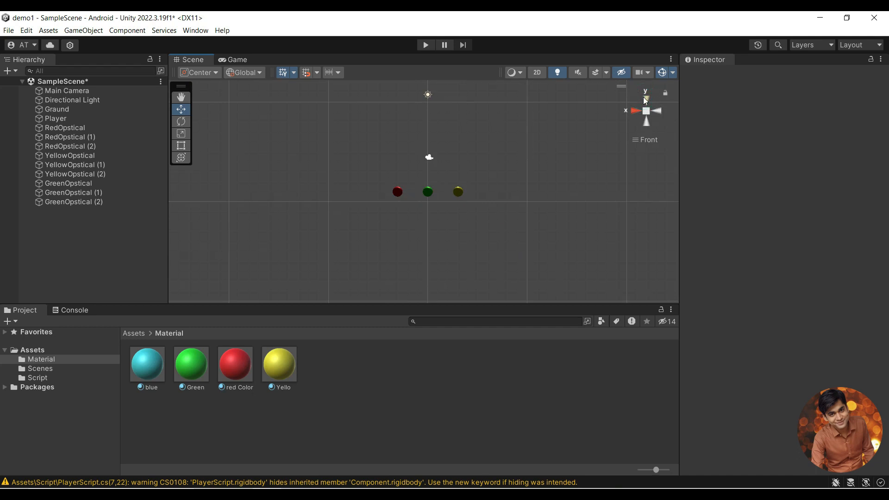
left_click(646, 125)
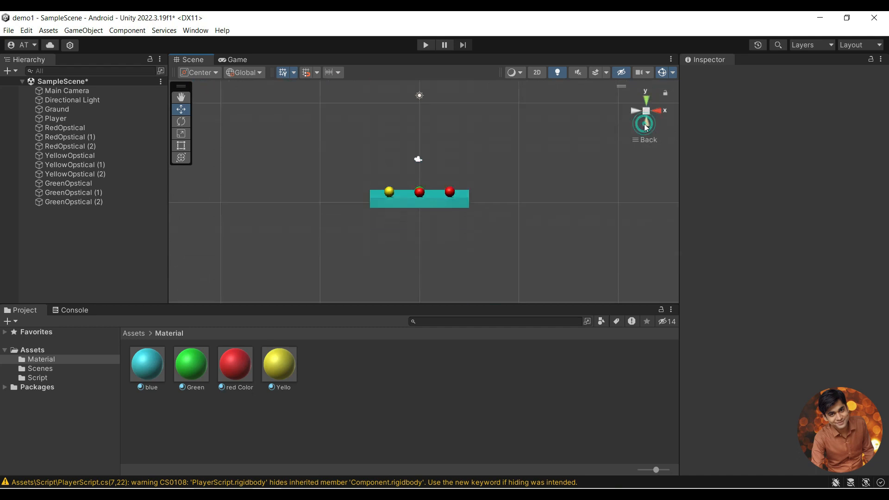
right_click_drag(460, 141, 465, 211)
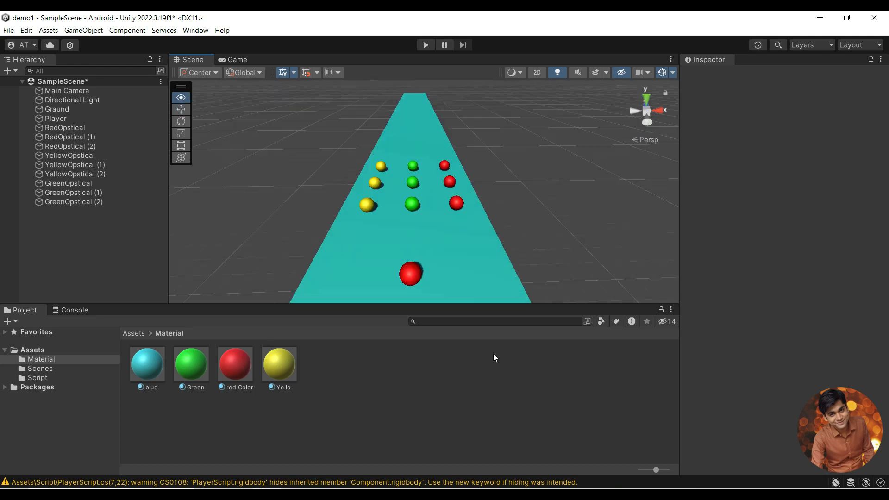
right_click_drag(493, 354, 494, 351)
right_click_drag(495, 202, 481, 222)
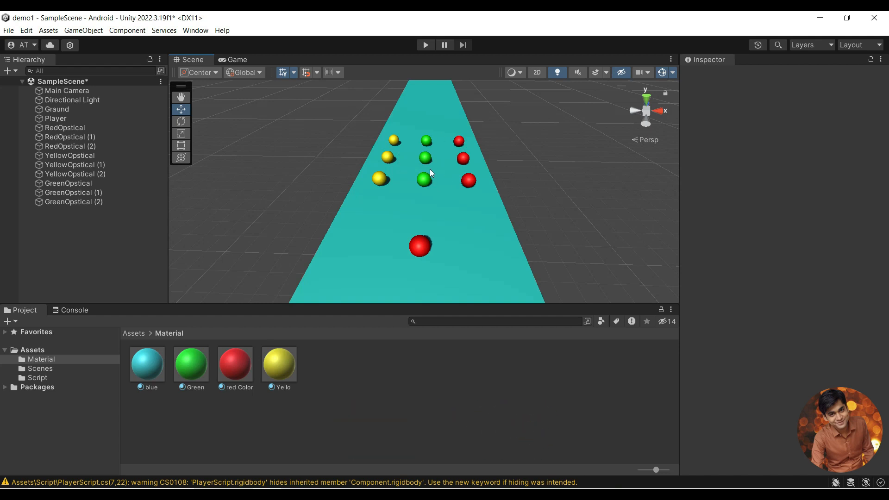
key("ctrl+z")
key("ctrl+z")
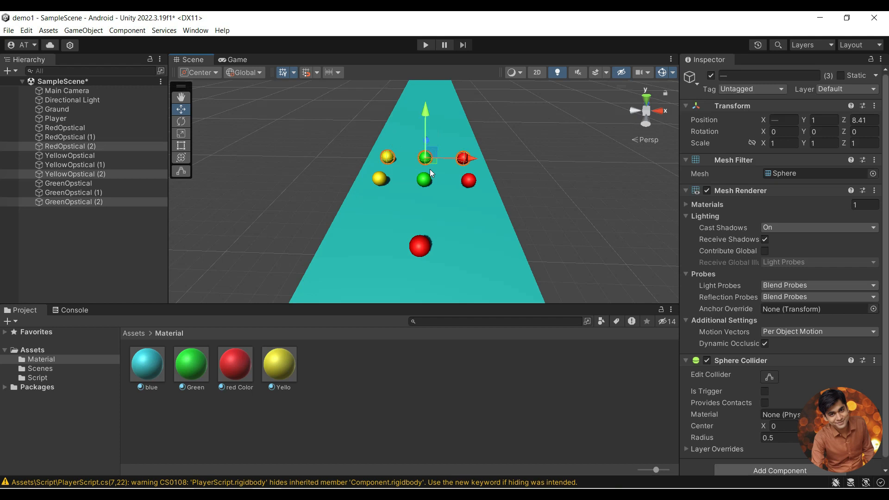
- Undo the duplication of the second and third obstacle rows, back to the original red, yellow and green spheres
key("ctrl+z")
key("ctrl+z")
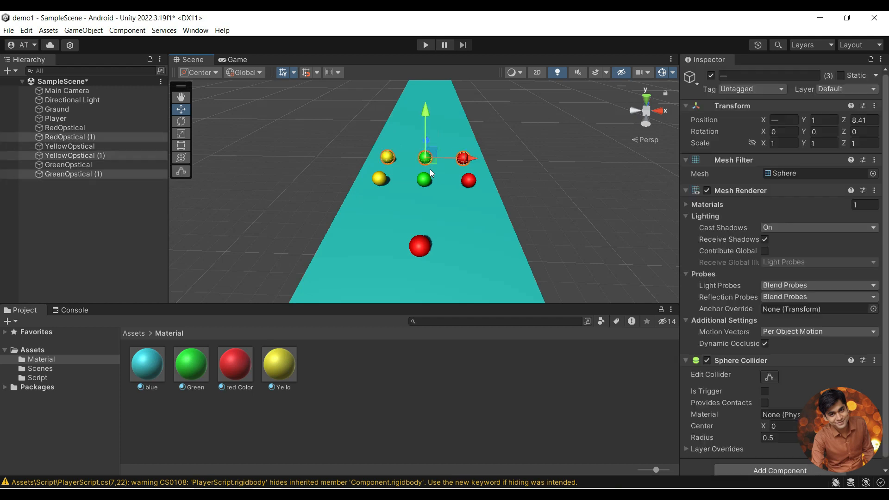
key("ctrl+z")
key("ctrl+z")
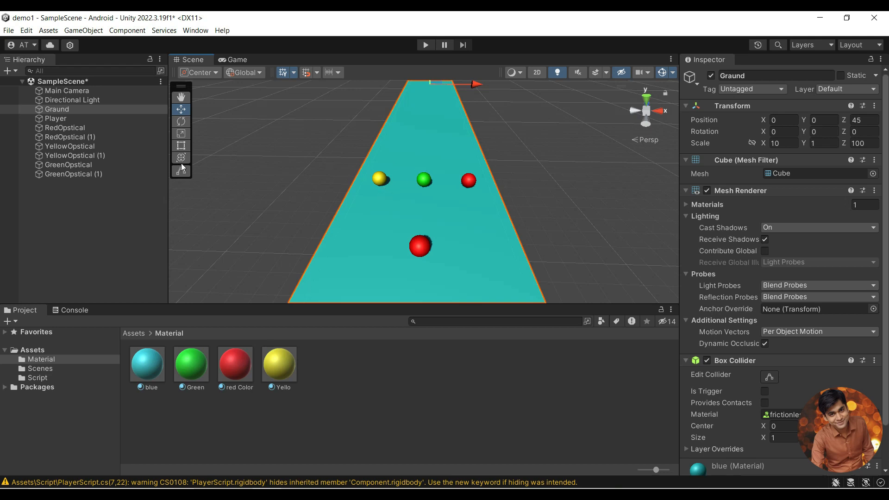
left_click(71, 137)
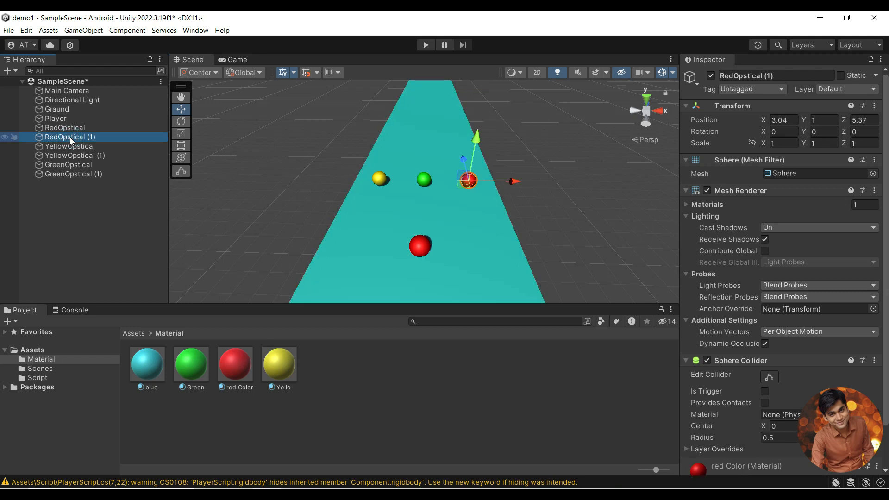
key("ctrl+z")
key("ctrl+z")
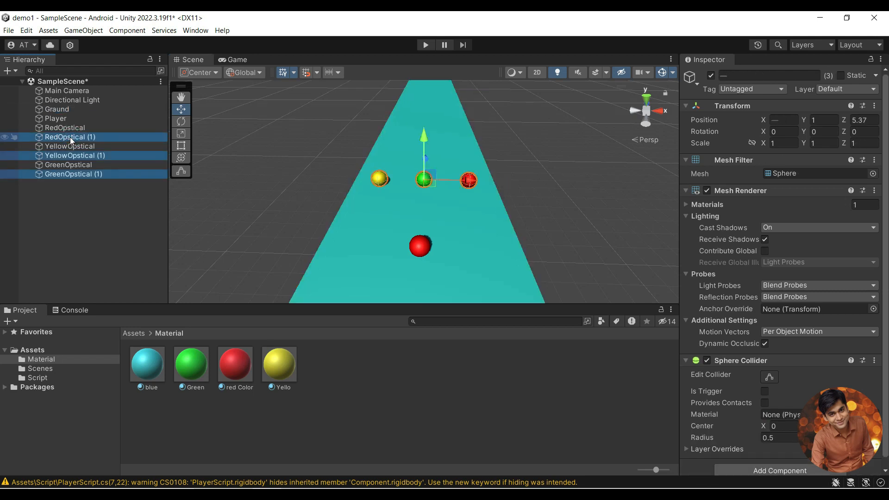
key("ctrl+z")
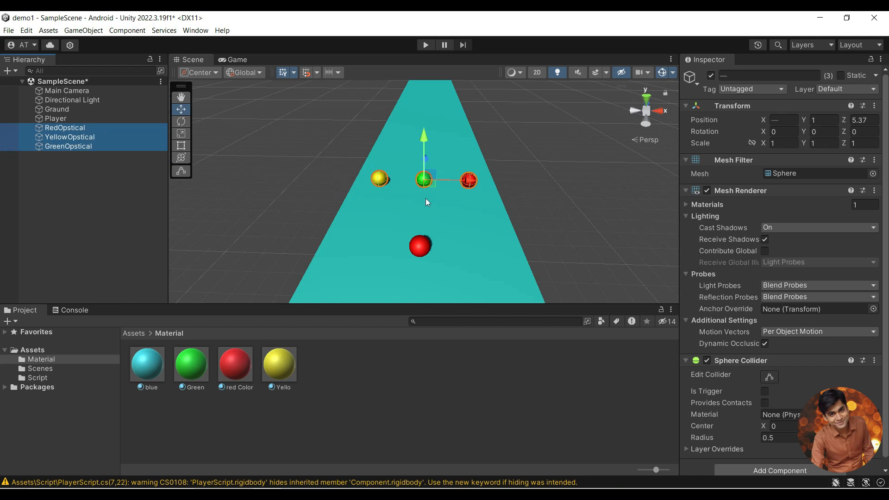
- Create a prefab from the RedOpstical sphere in the main Assets folder
left_click(488, 219)
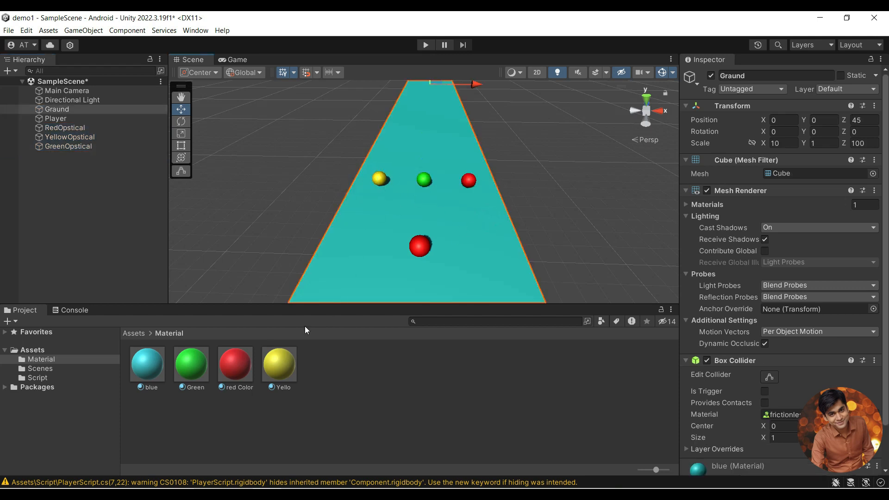
left_click(36, 351)
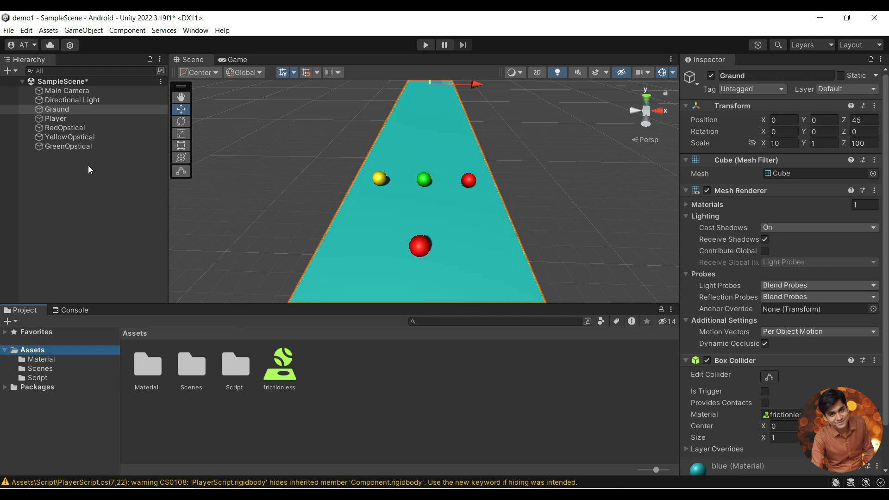
left_click_drag(60, 129, 324, 371)
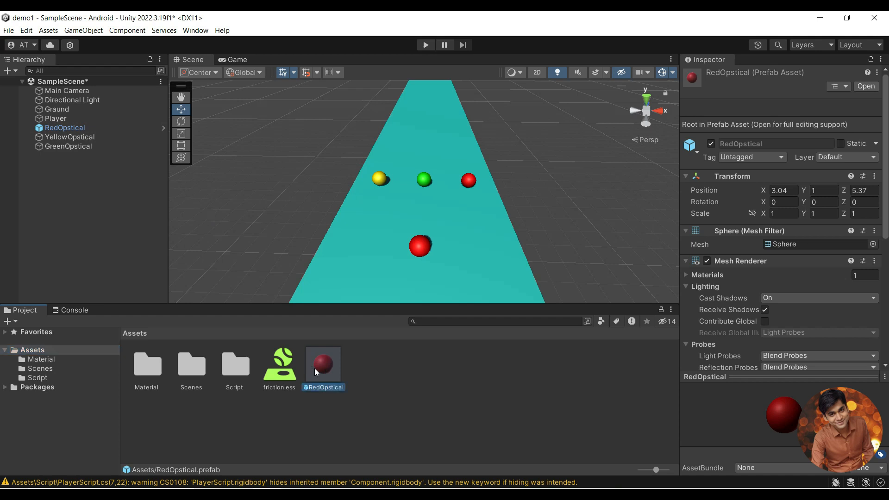
- Place four instances of the RedOpstical prefab on the ground around the player
left_click_drag(315, 369, 354, 283)
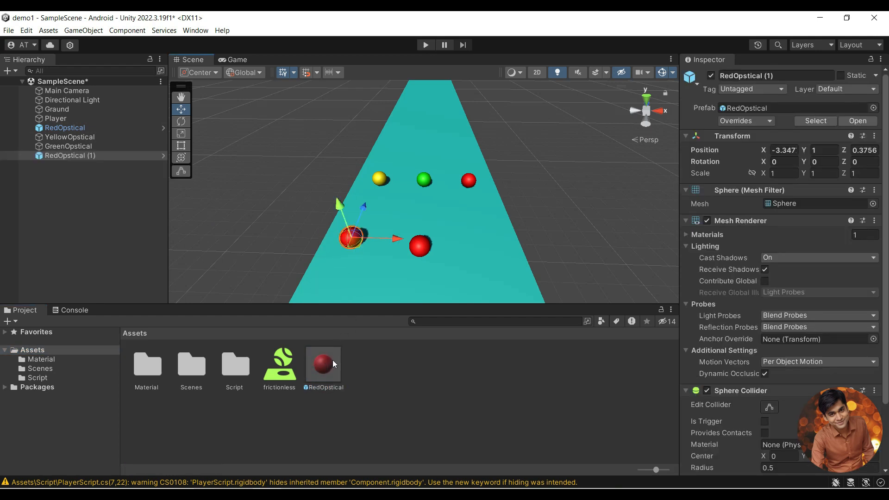
left_click_drag(333, 360, 470, 264)
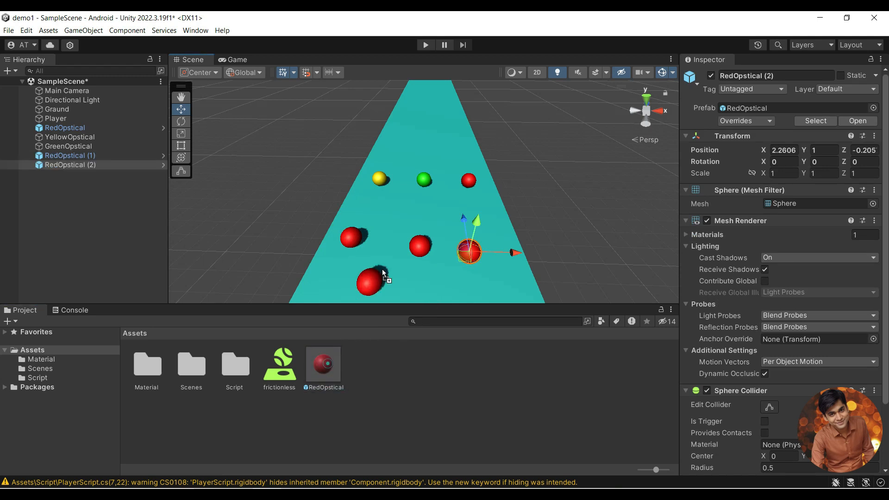
left_click_drag(383, 273, 391, 217)
left_click_drag(335, 352, 474, 212)
- Try changing the RedOpstical prefab's material albedo to magenta, then undo the colour change
left_click(323, 369)
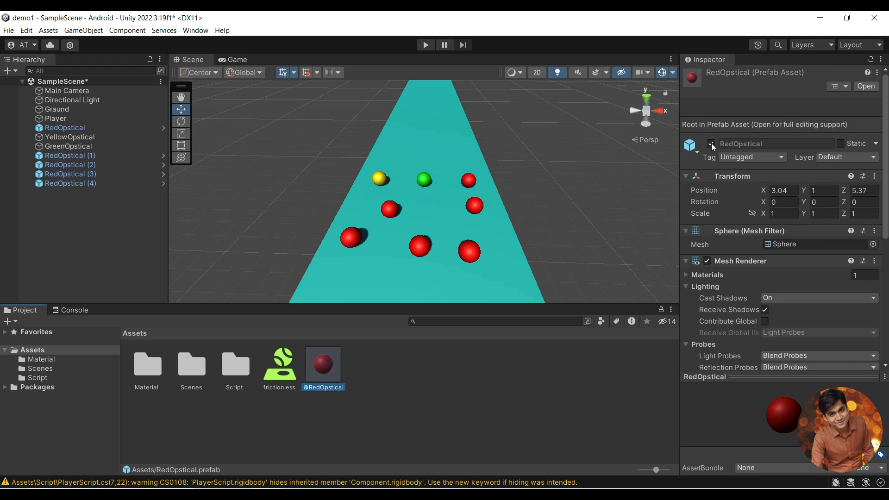
left_click_drag(805, 191, 862, 193)
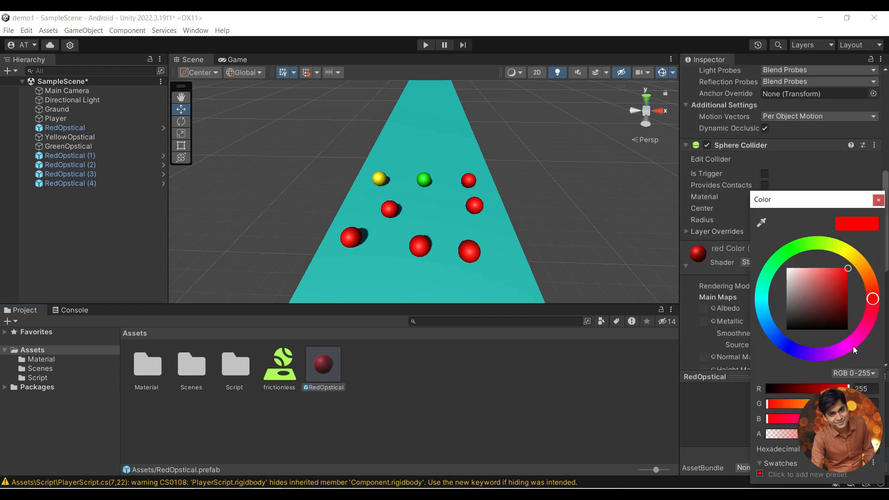
left_click_drag(877, 300, 821, 338)
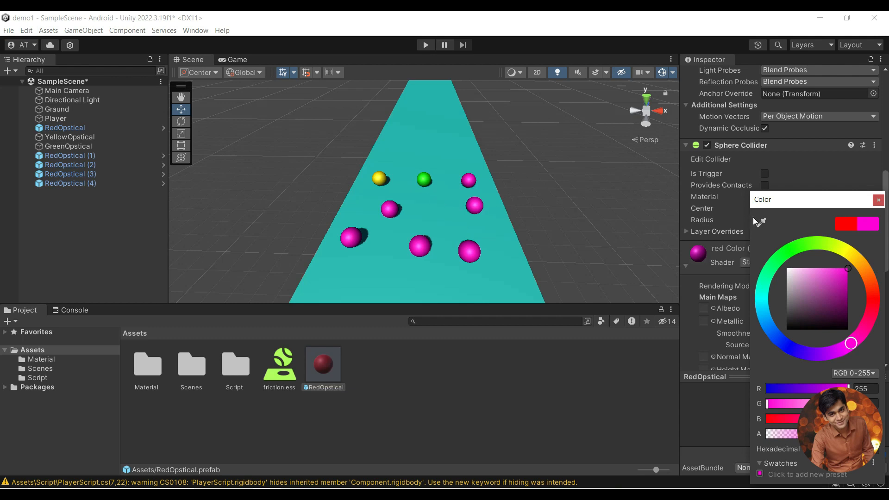
key("ctrl+z")
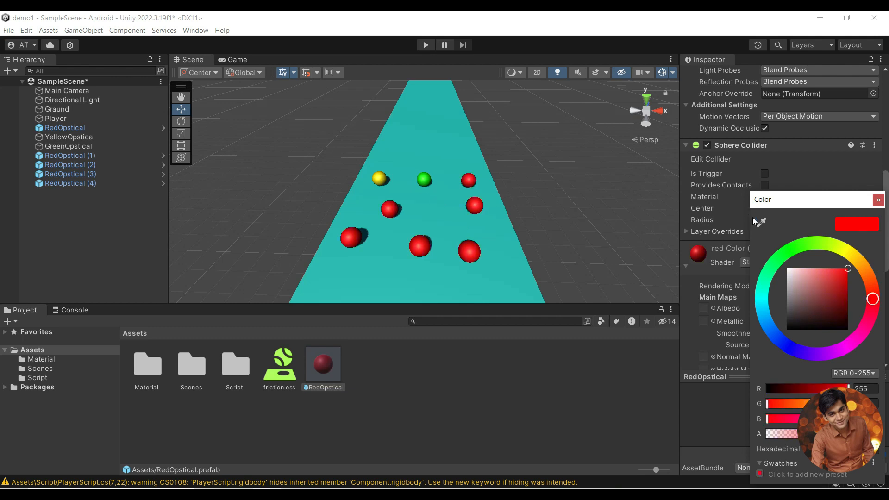
- Undo the placement of the four extra RedOpstical prefab instances
key("ctrl+z")
key("ctrl+z")
key("ctrl+z")
key("ctrl+z")
key("ctrl+z")
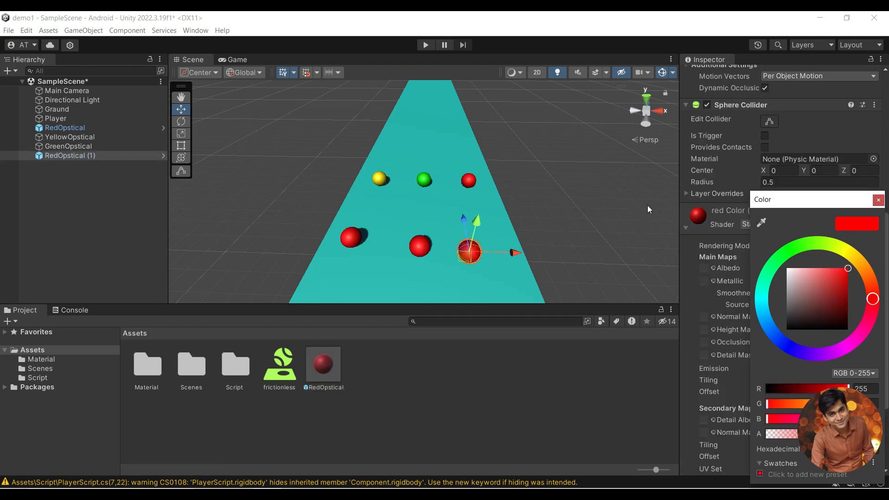
key("ctrl+z")
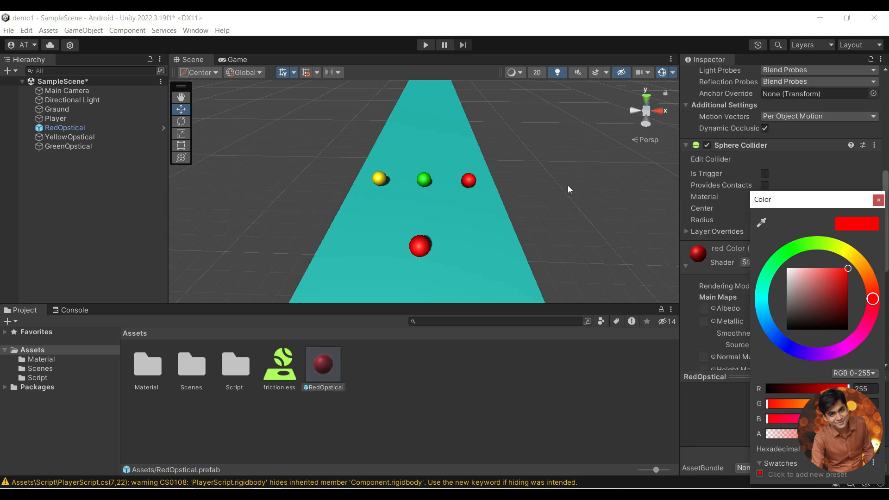
key("ctrl+z")
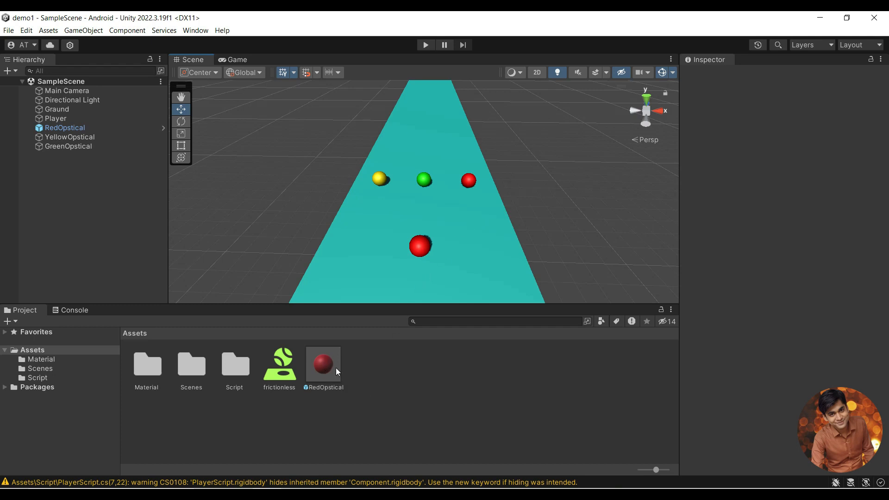
- Place three RedOpstical prefab instances on the ground near the player, then undo their placement
left_click_drag(339, 362, 341, 256)
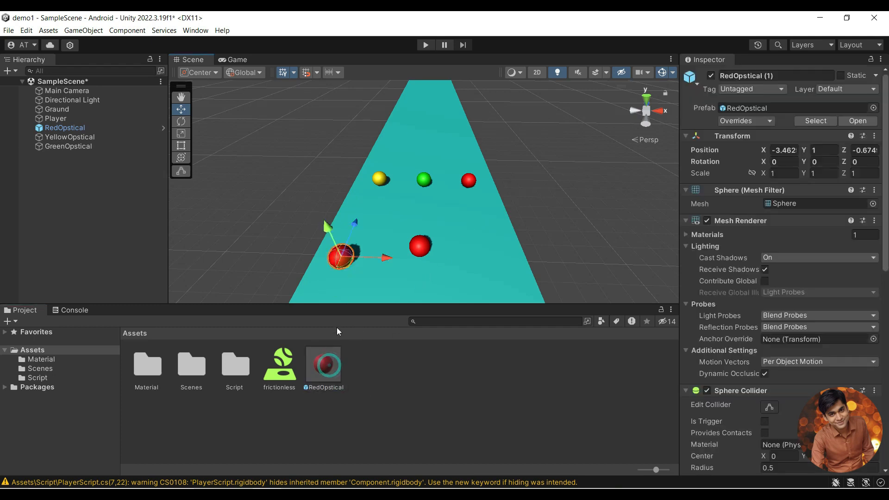
left_click_drag(329, 357, 373, 223)
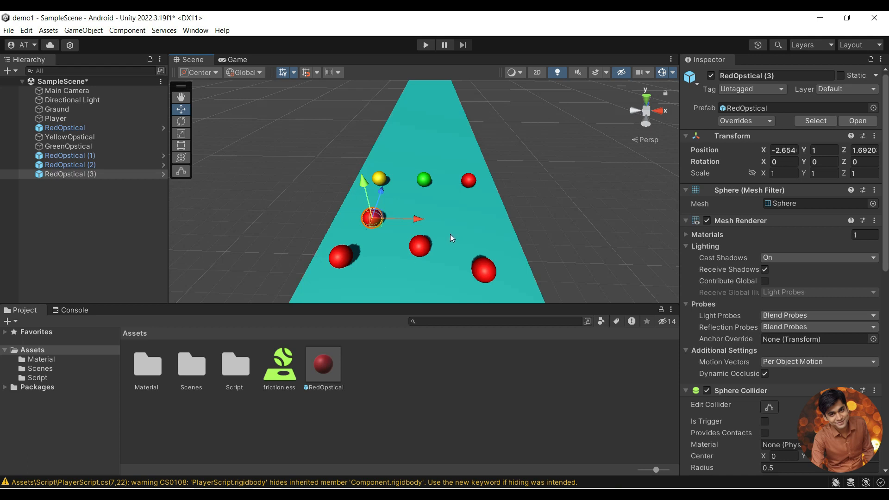
key("ctrl+z")
key("ctrl+z")
key("ctrl+z")
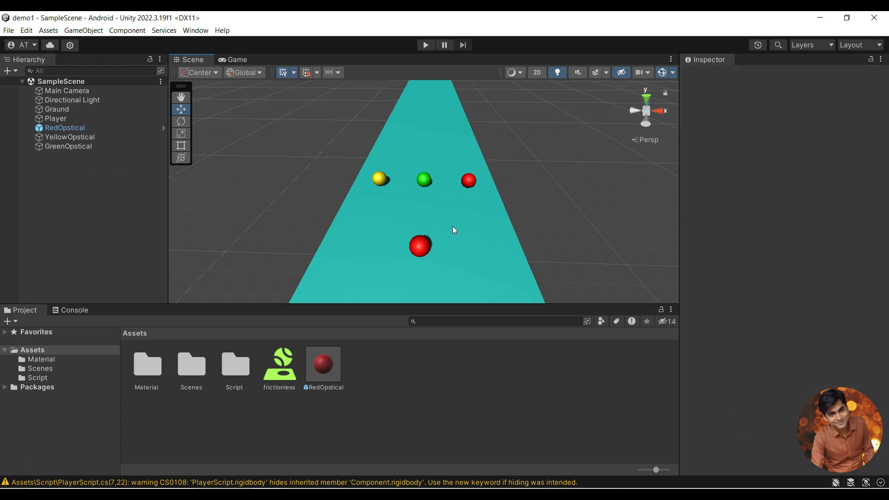
- Create prefabs from the YellowOpstical and GreenOpstical spheres in the main Assets folder
left_click(50, 137)
left_click_drag(50, 137, 363, 361)
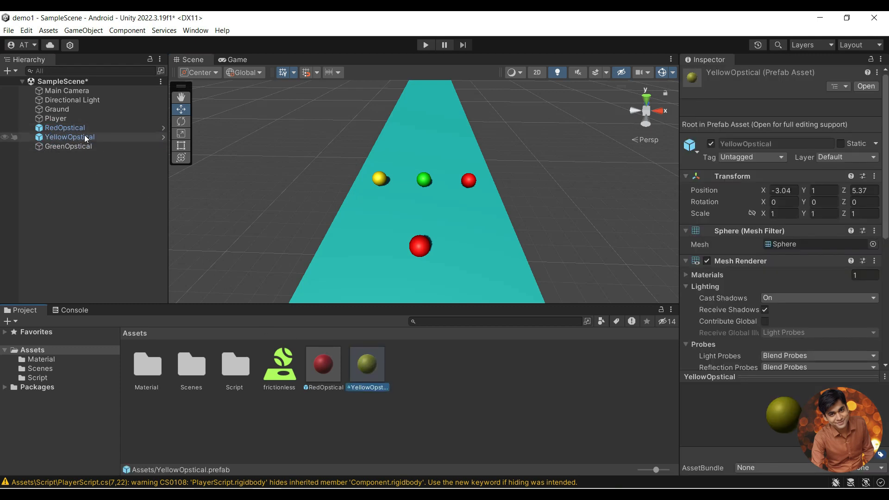
left_click(65, 145)
left_click_drag(65, 146, 418, 379)
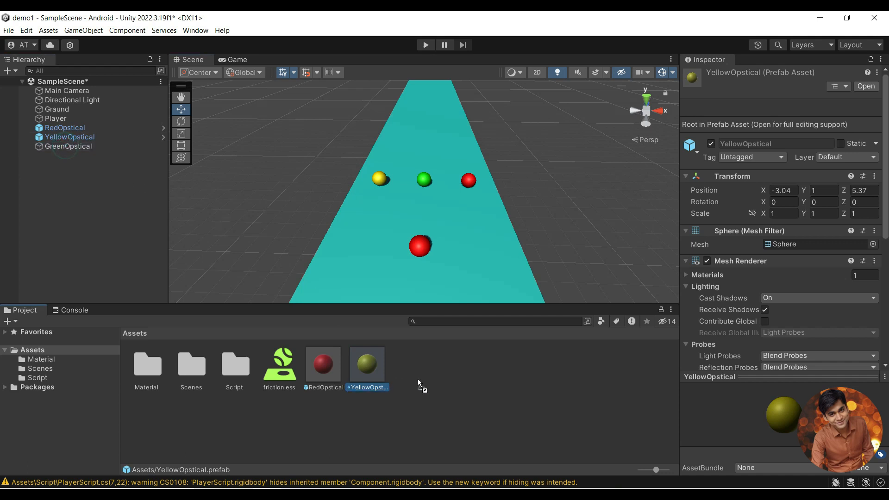
left_click(532, 382)
left_click(533, 382)
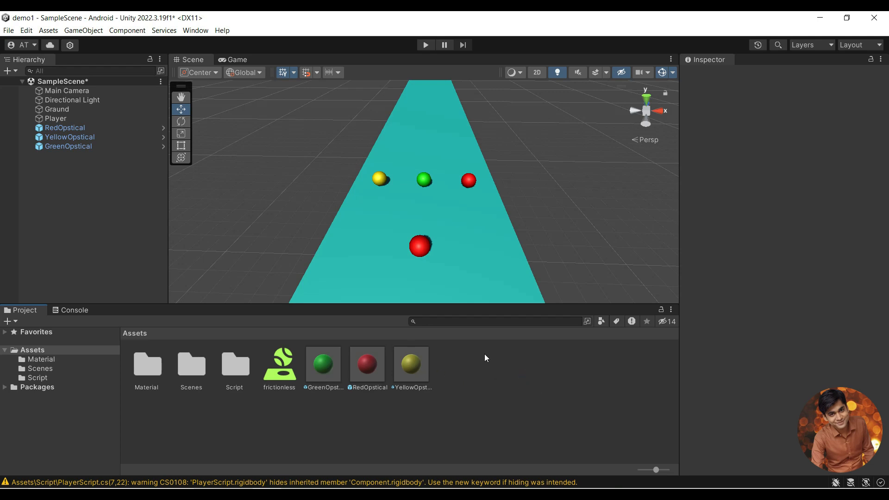
- Create a new folder named pf inside Assets
right_click(479, 366)
left_click(539, 90)
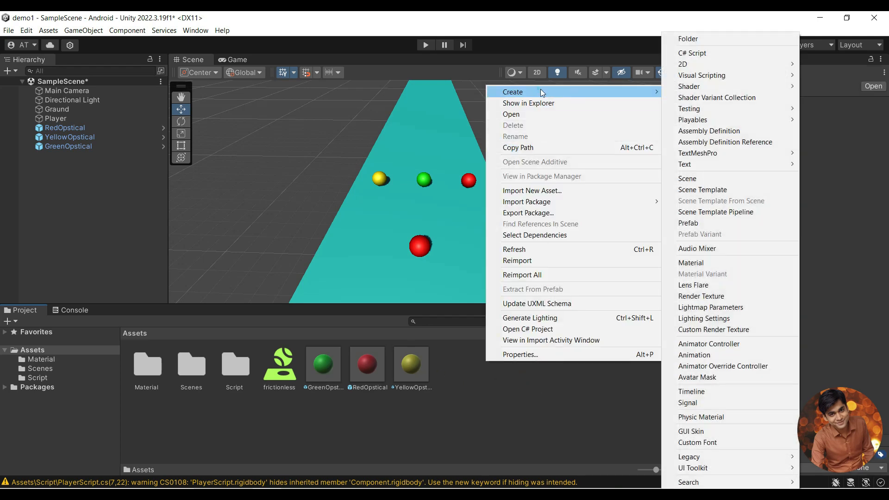
left_click(690, 39)
type("pf")
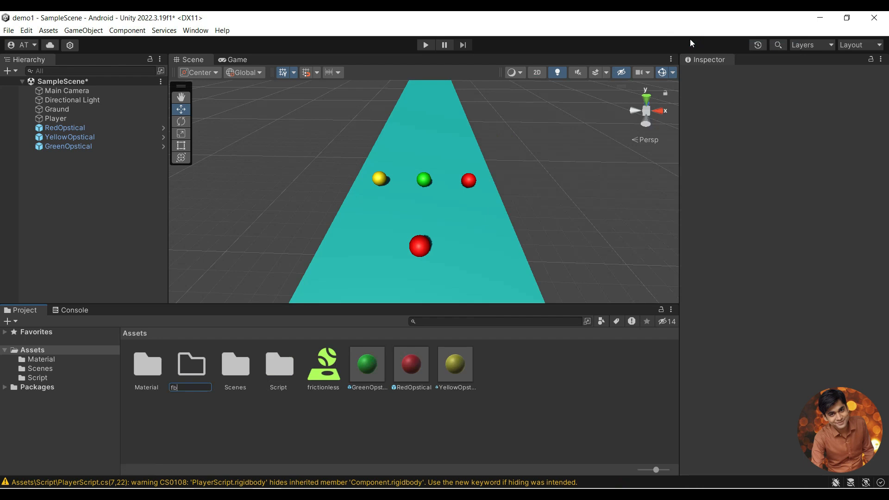
key("Return")
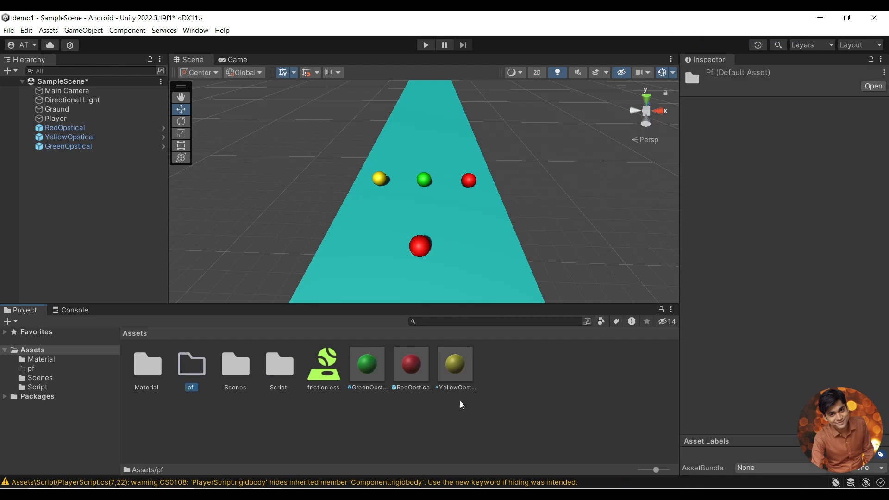
- Move the green, red and yellow obstacle prefabs into the pf folder and open that folder
left_click(536, 368)
left_click(506, 368)
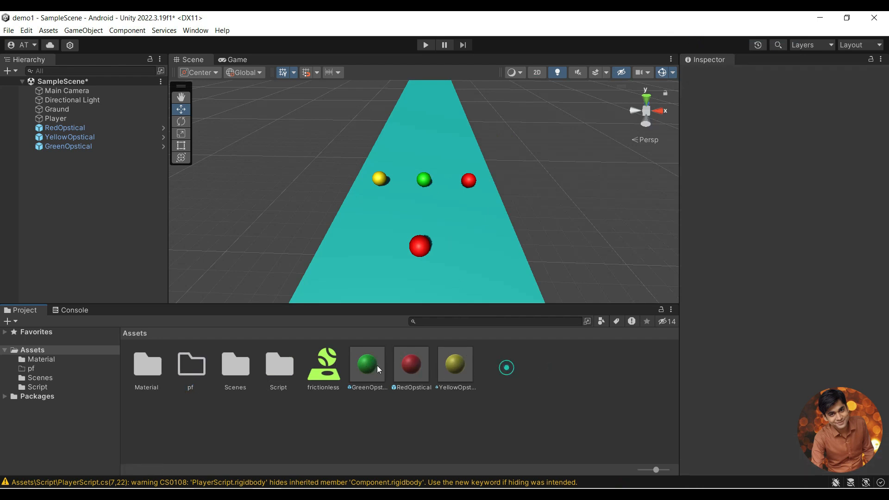
left_click_drag(357, 366, 201, 365)
double_click(201, 364)
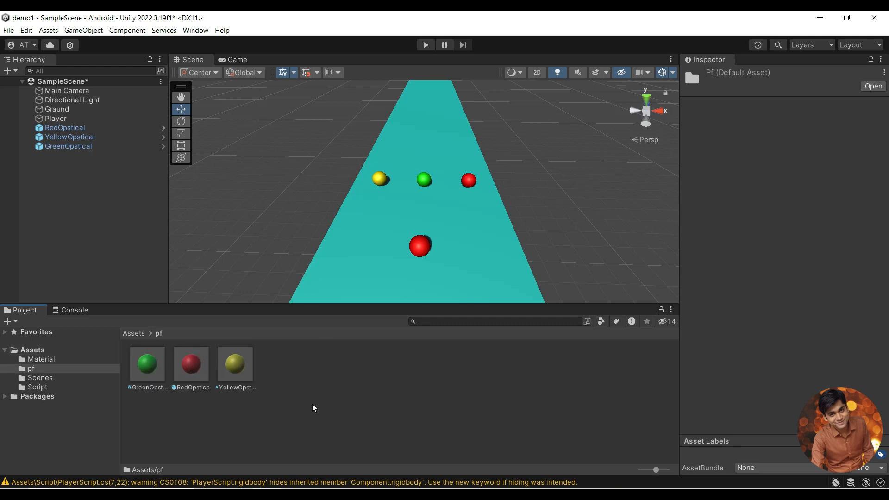
left_click(331, 403)
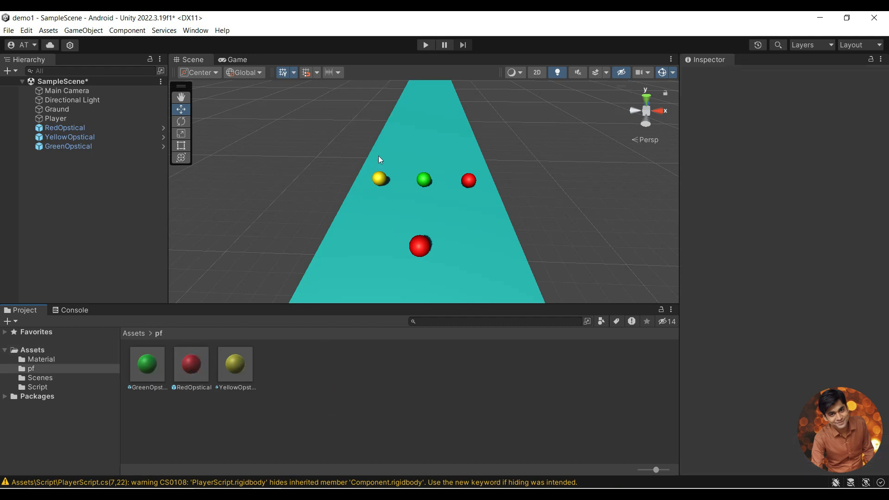
- Duplicate the row of three obstacle prefab instances and, from the top view, move the copies forward to about Z 8.17
left_click_drag(402, 159, 504, 199)
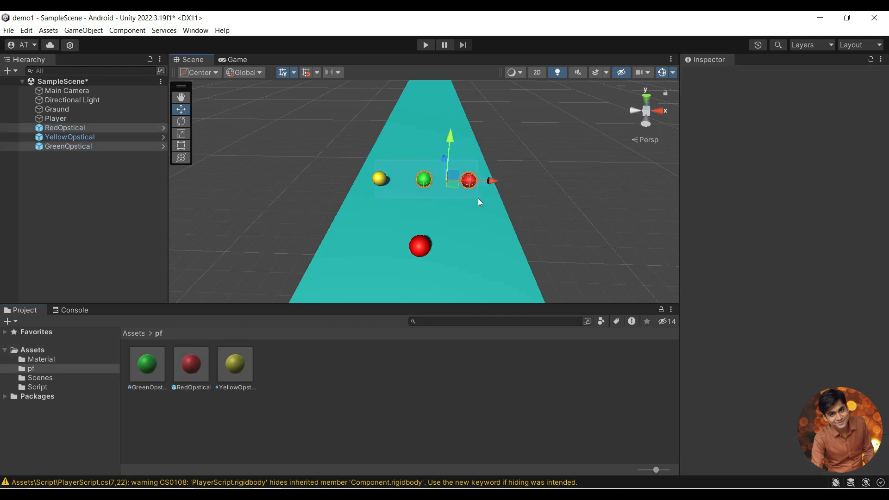
left_click(458, 149)
left_click_drag(374, 155, 351, 168)
left_click(488, 207)
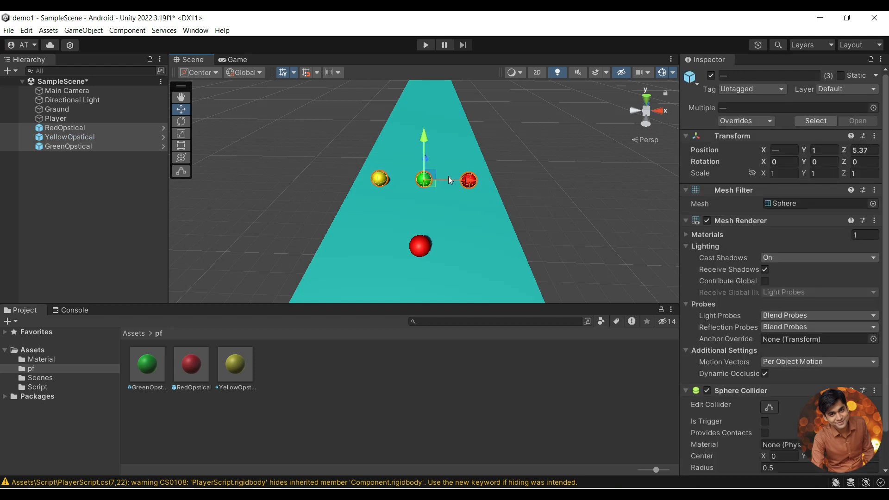
key("ctrl+d")
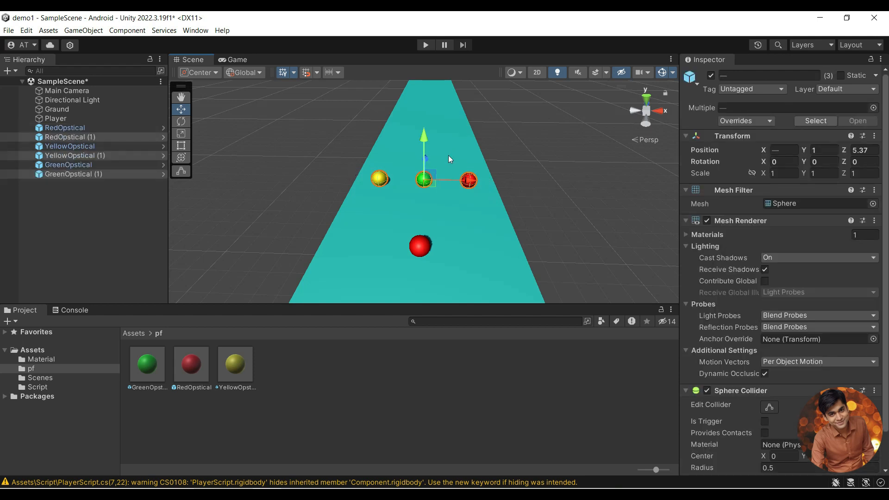
left_click_drag(425, 138, 424, 105)
key("ctrl+z")
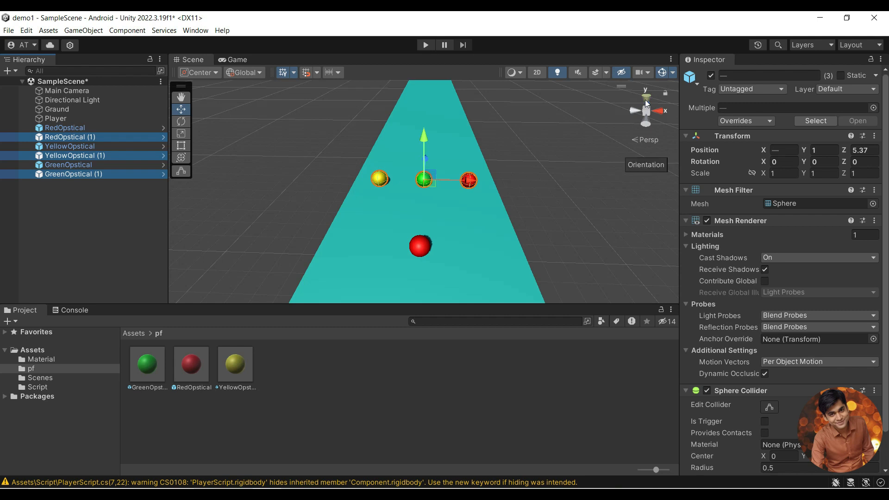
left_click(646, 100)
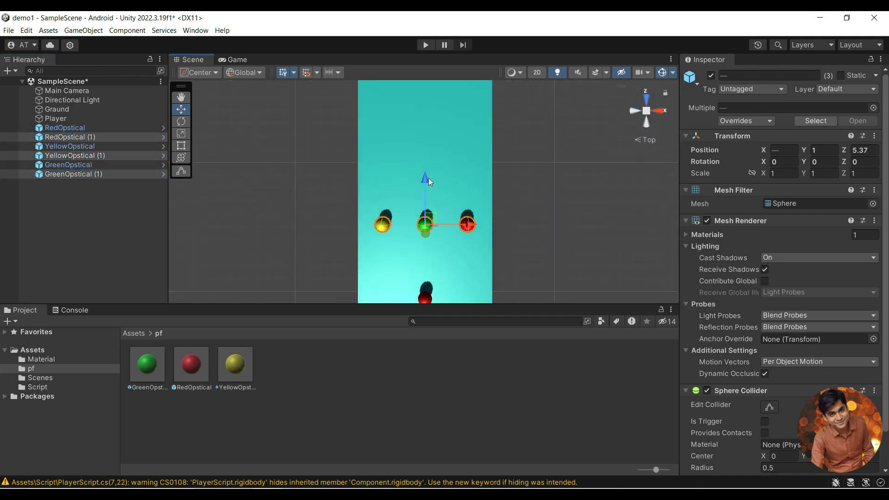
left_click_drag(429, 178, 425, 138)
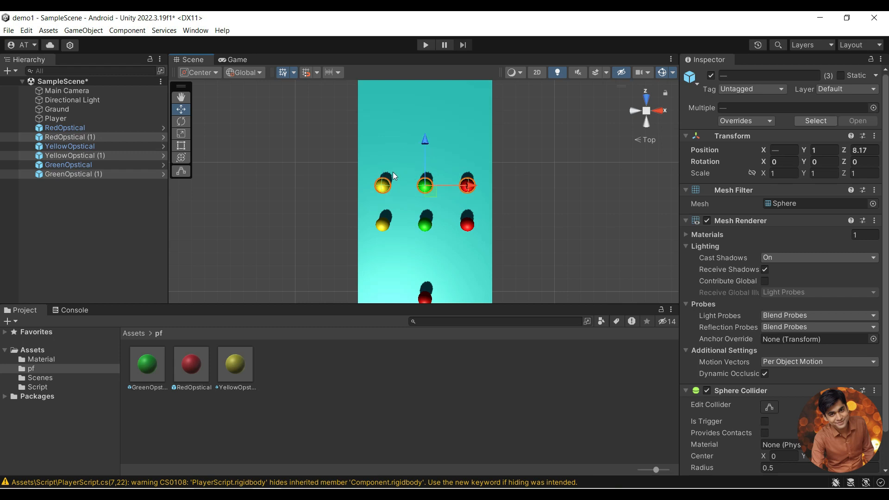
left_click(376, 151)
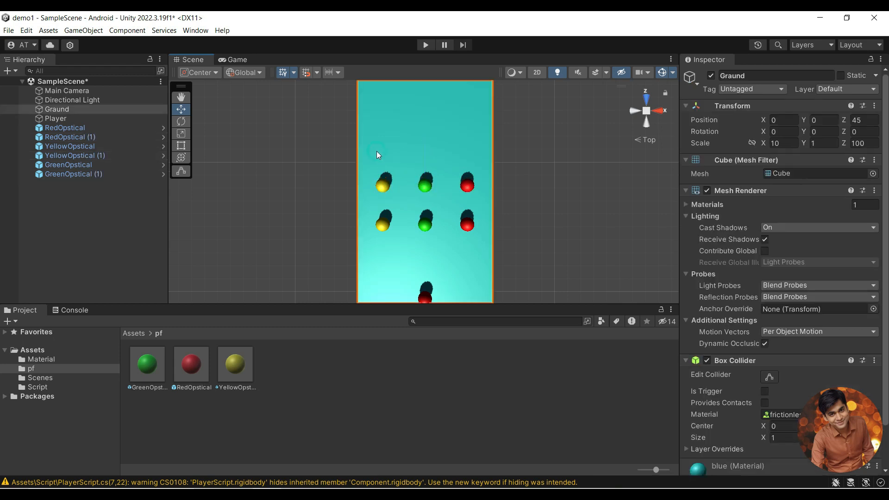
left_click_drag(377, 151, 473, 196)
key("ctrl+d")
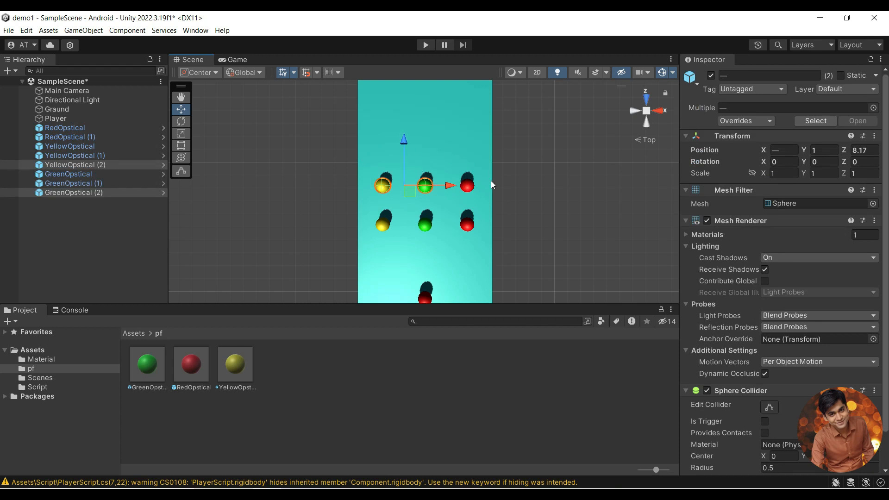
key("ctrl+z")
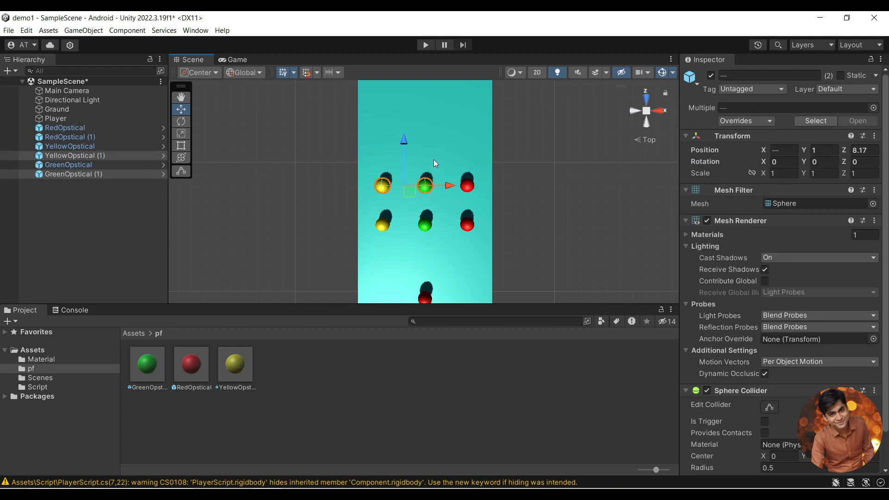
- Duplicate the front row of yellow, green and red obstacles and move the copies forward to form a third row
left_click(383, 144)
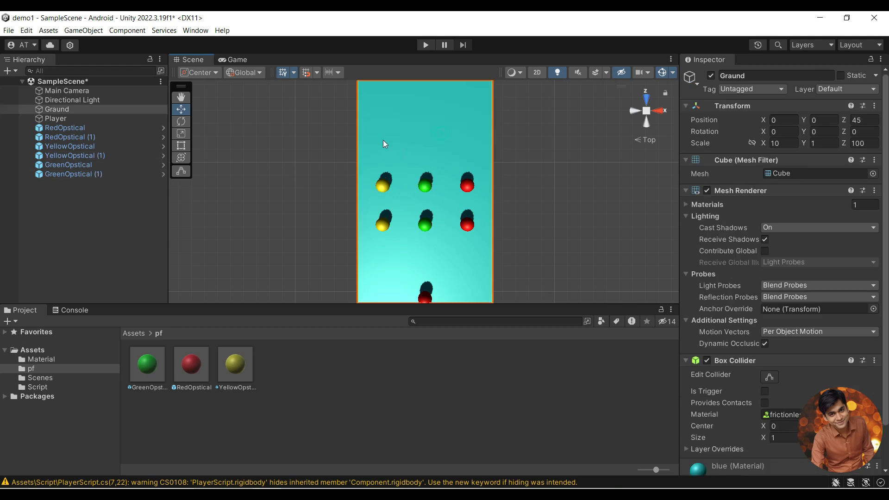
left_click_drag(377, 165, 477, 194)
key("ctrl+d")
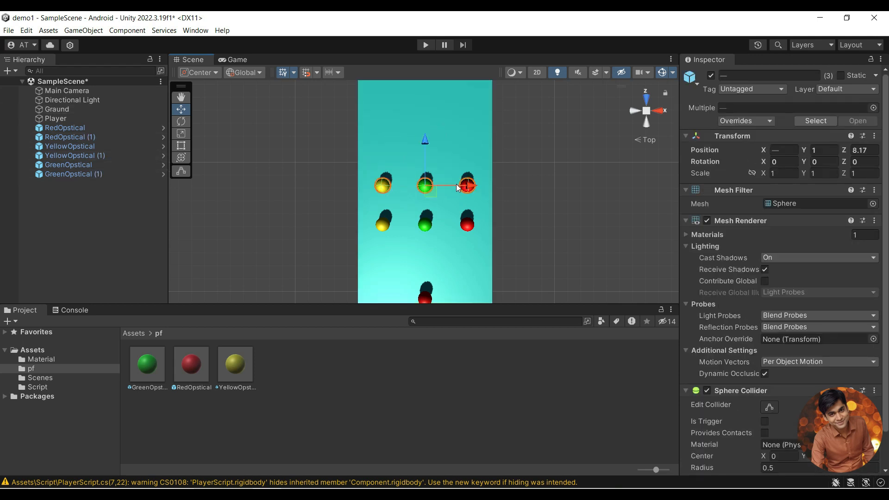
left_click_drag(425, 145, 425, 105)
left_click(504, 231)
- Play-test the scene several times from a perspective view, watching the player ball run through the three obstacle rows, and stop playback
right_click_drag(503, 232, 505, 75)
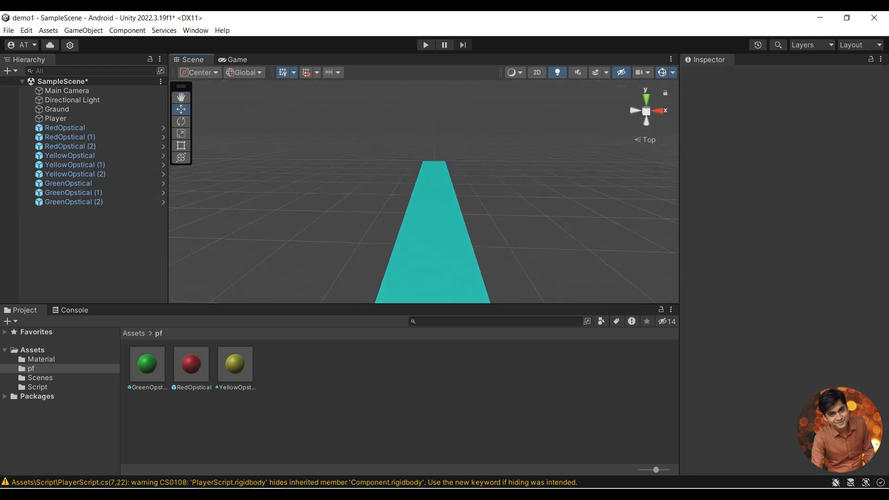
scroll(522, 248, "down", 5)
right_click_drag(451, 284, 451, 285)
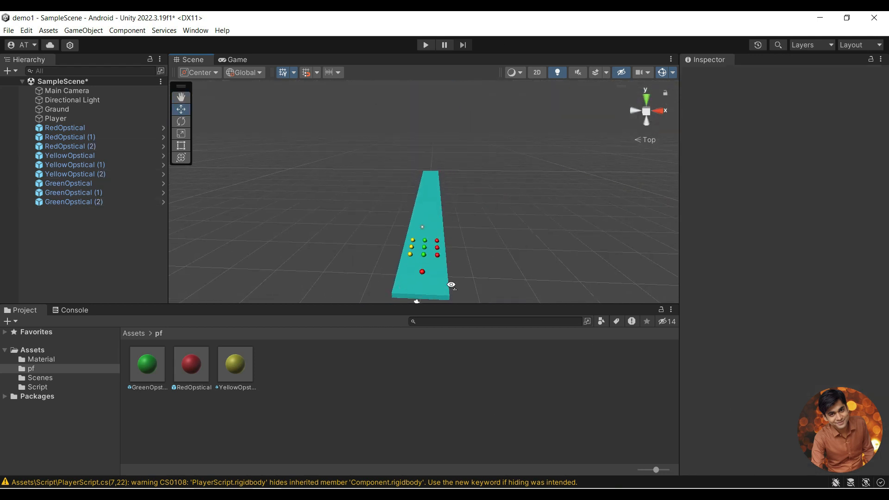
right_click_drag(452, 285, 452, 273)
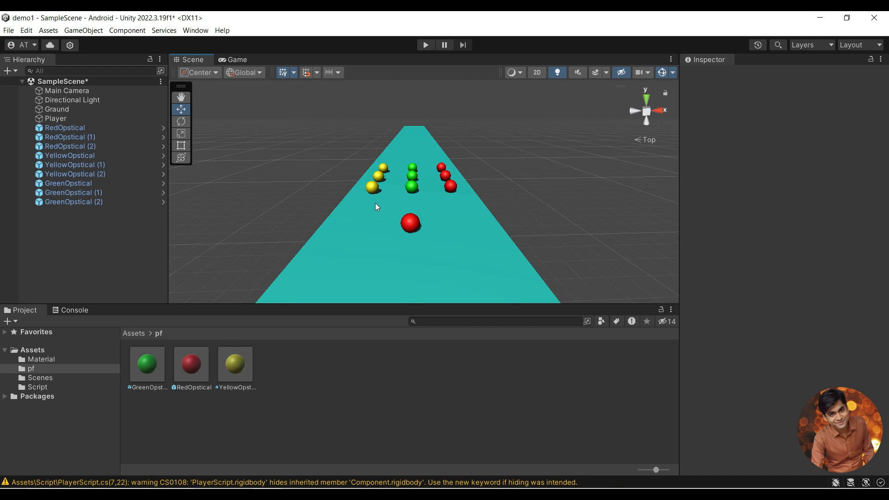
left_click(429, 46)
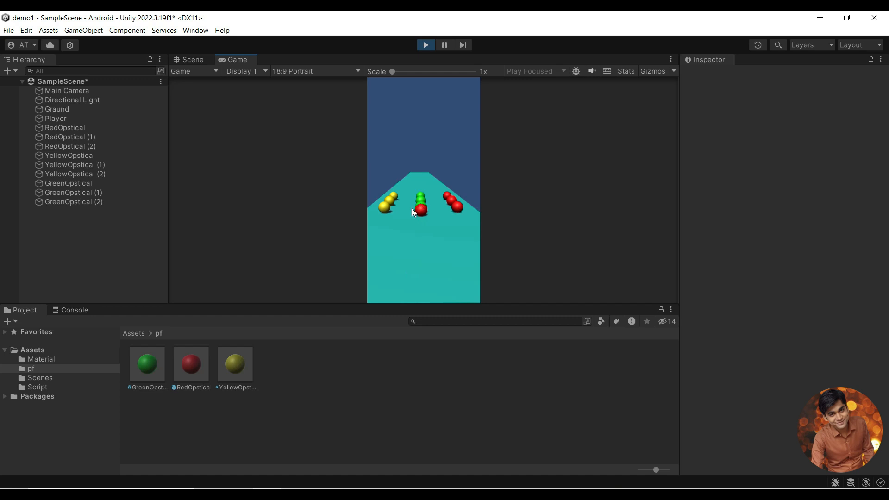
left_click(426, 45)
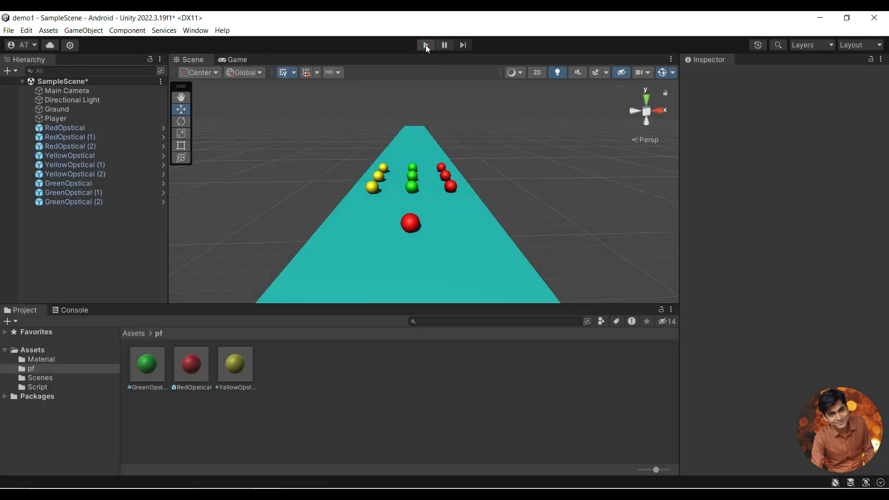
left_click(426, 45)
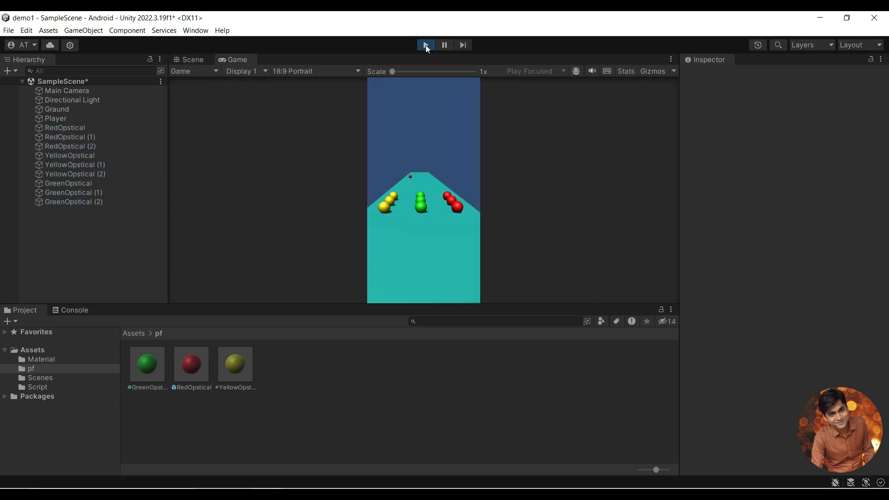
left_click(426, 46)
left_click(426, 46)
left_click(426, 45)
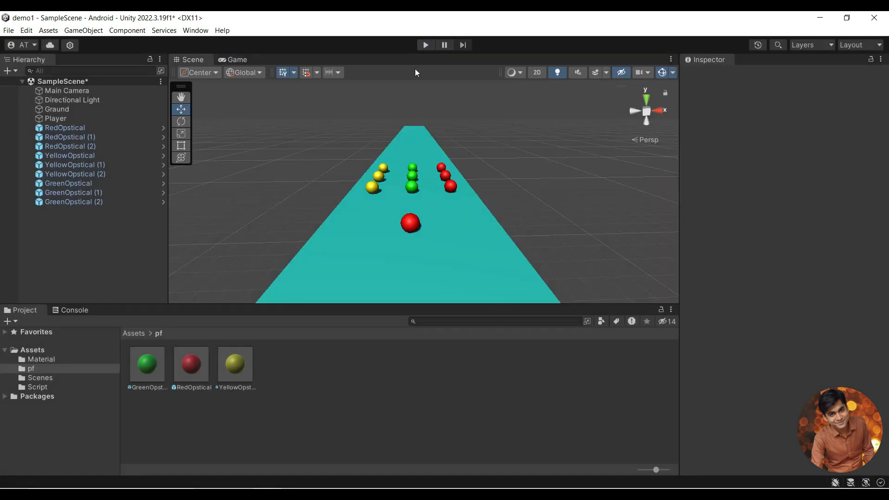
left_click(426, 48)
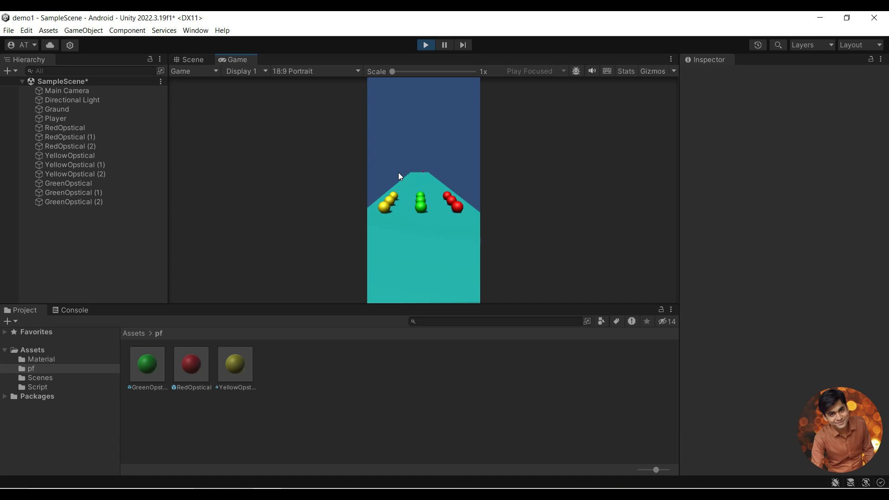
left_click(425, 45)
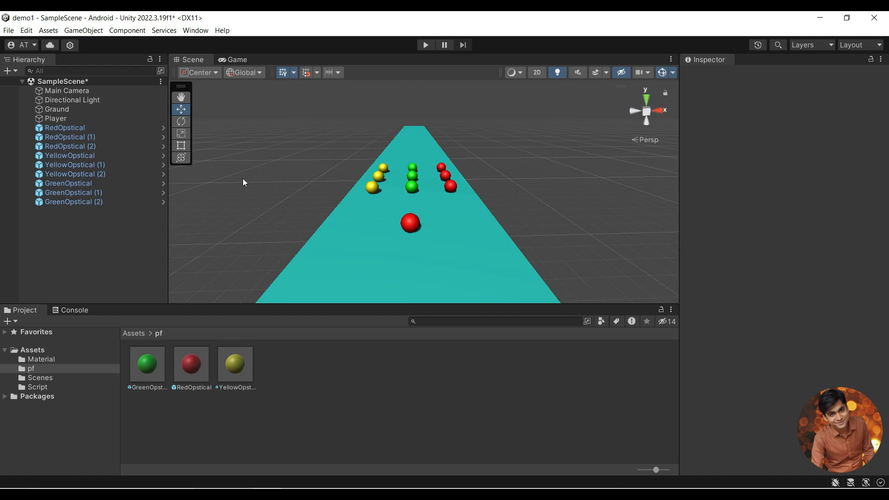
- Lengthen the Ground object by setting its Z scale to 5000
left_click(60, 111)
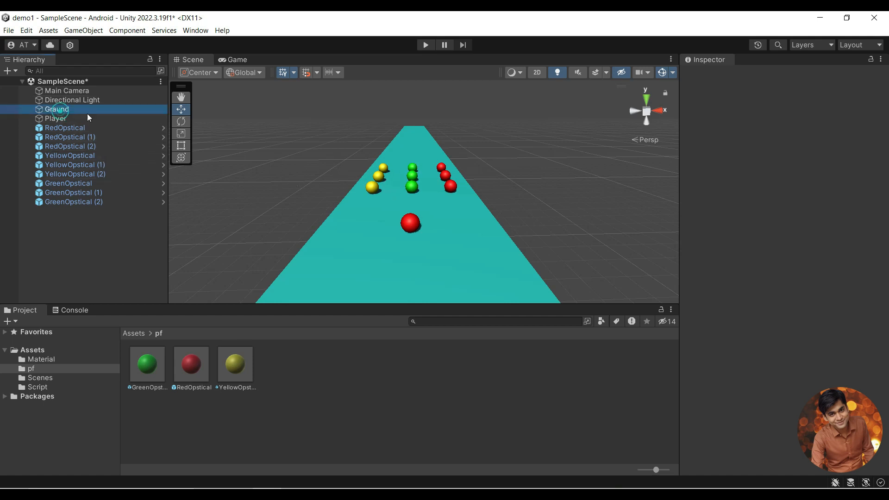
left_click(866, 143)
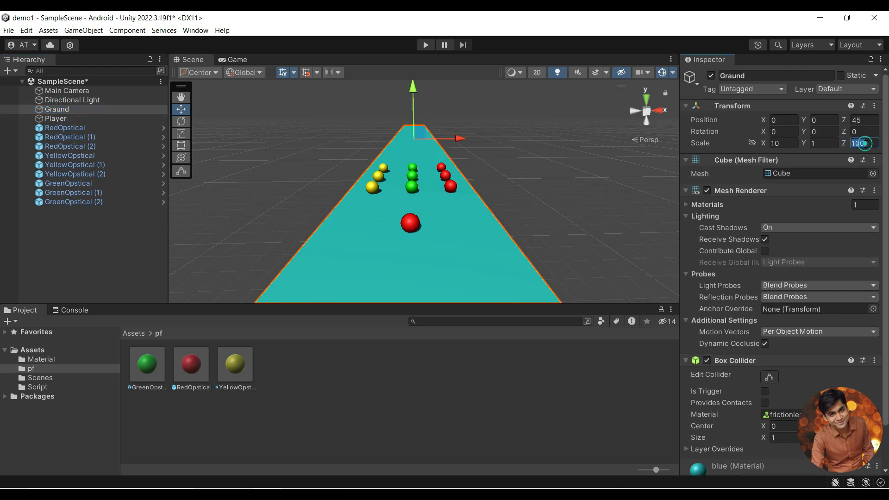
left_click(866, 143)
type("0")
left_click(855, 145)
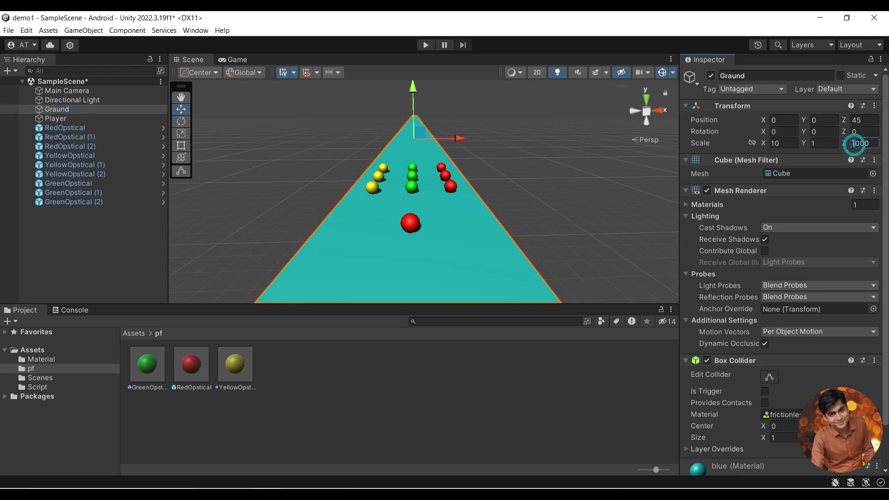
key("BackSpace")
type("5")
left_click(539, 173)
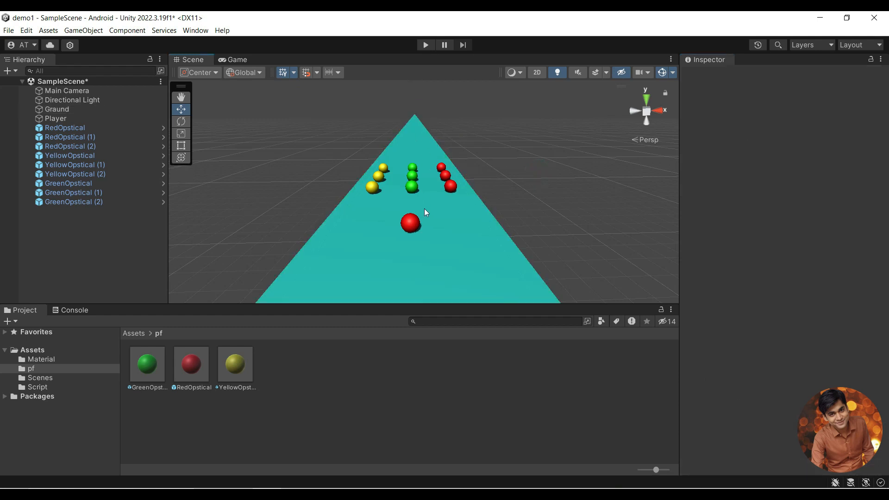
- Play-test the scene with the lengthened ground and stop playback
left_click(425, 44)
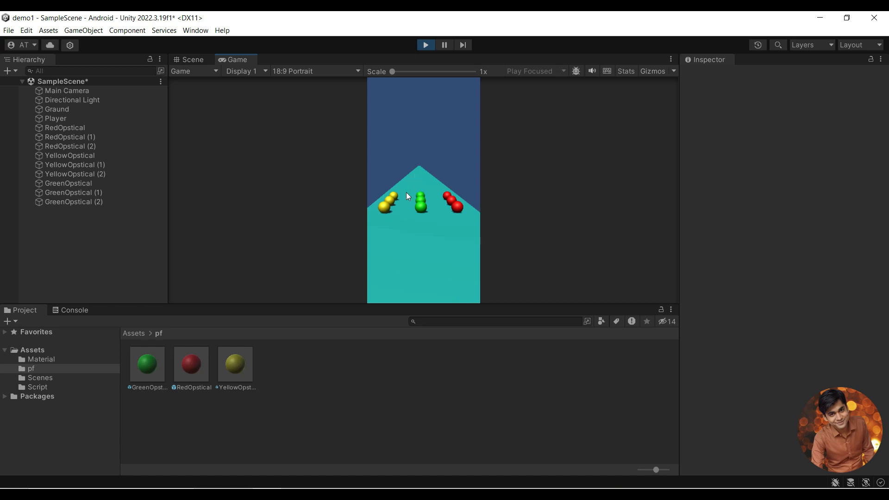
left_click(426, 45)
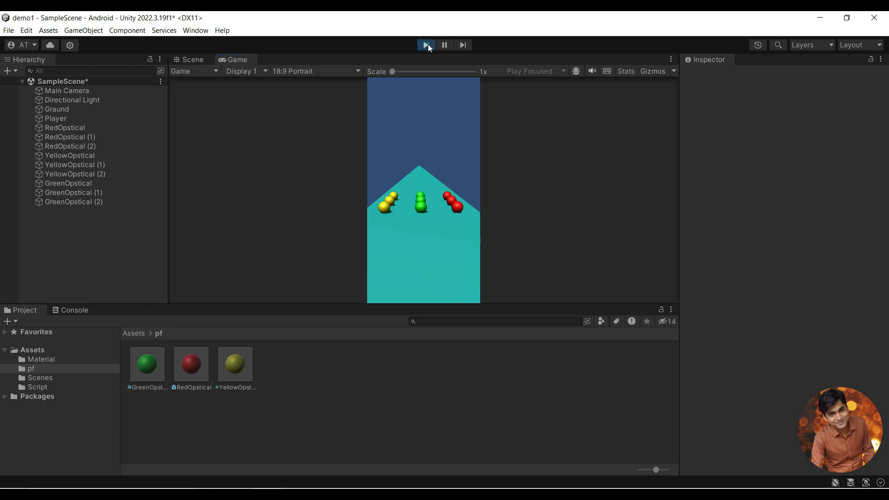